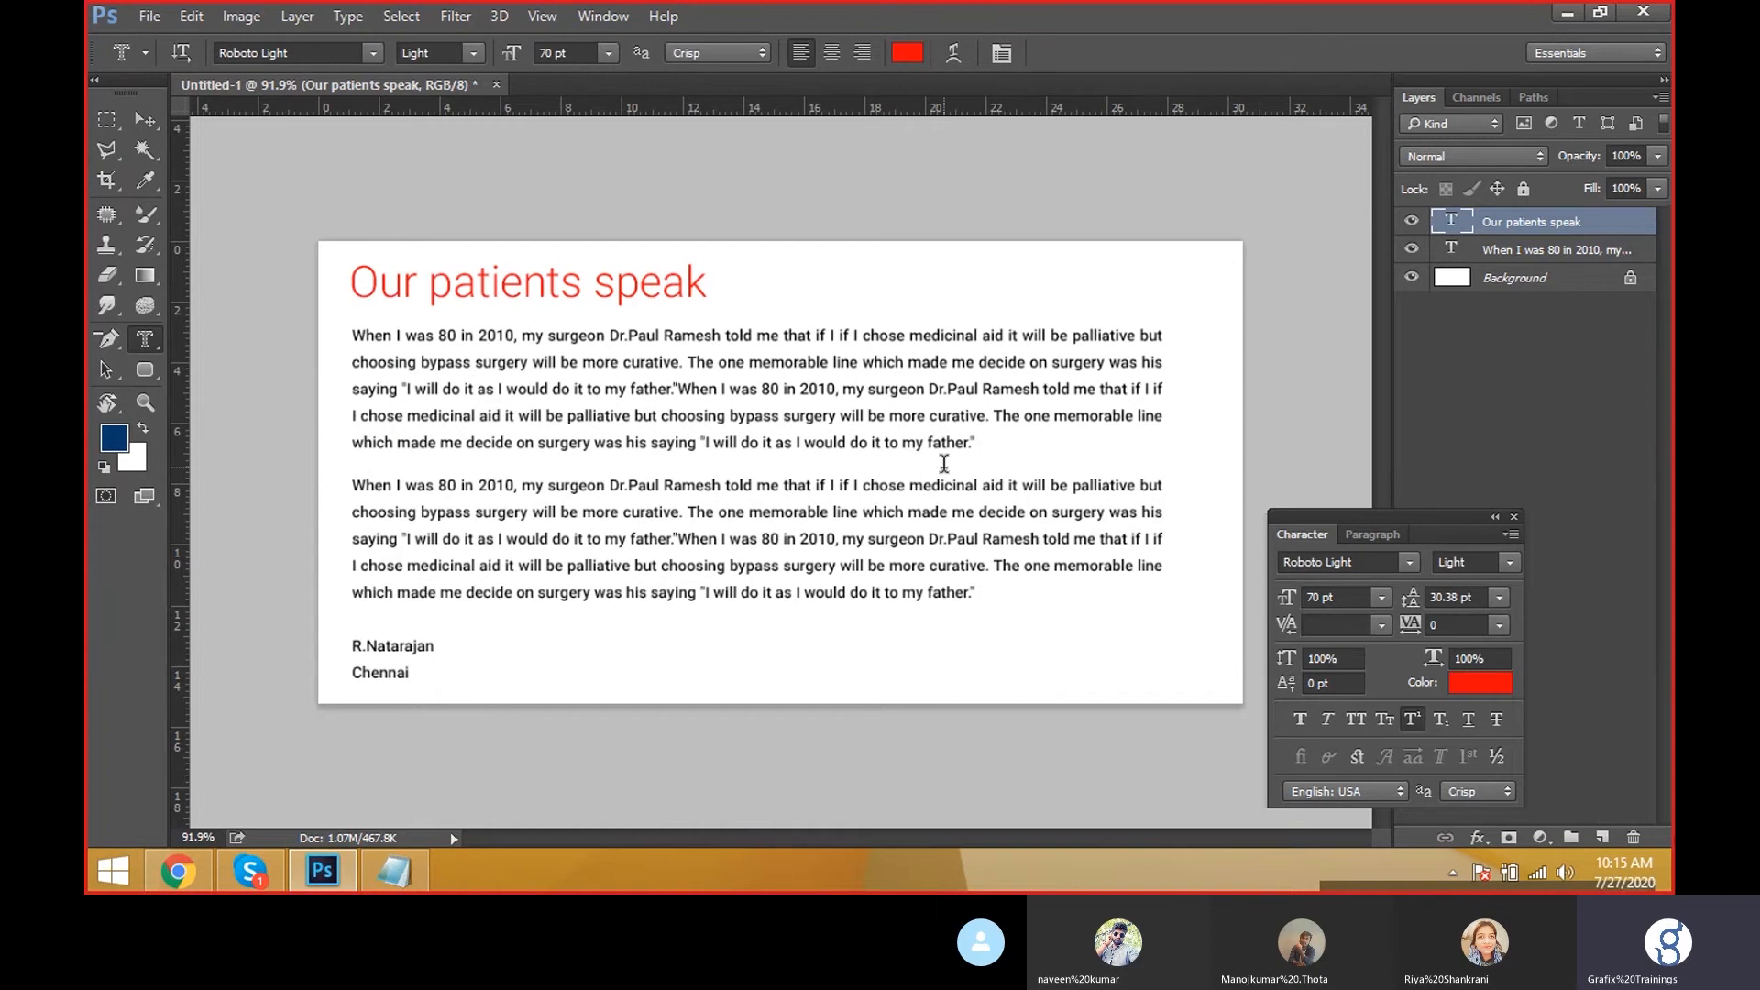
# Open the portrait photo e134c183103e4e4d067363d5e5a299fa from the IMAGES folder
pyautogui.hotkey('ctrl', 'o')
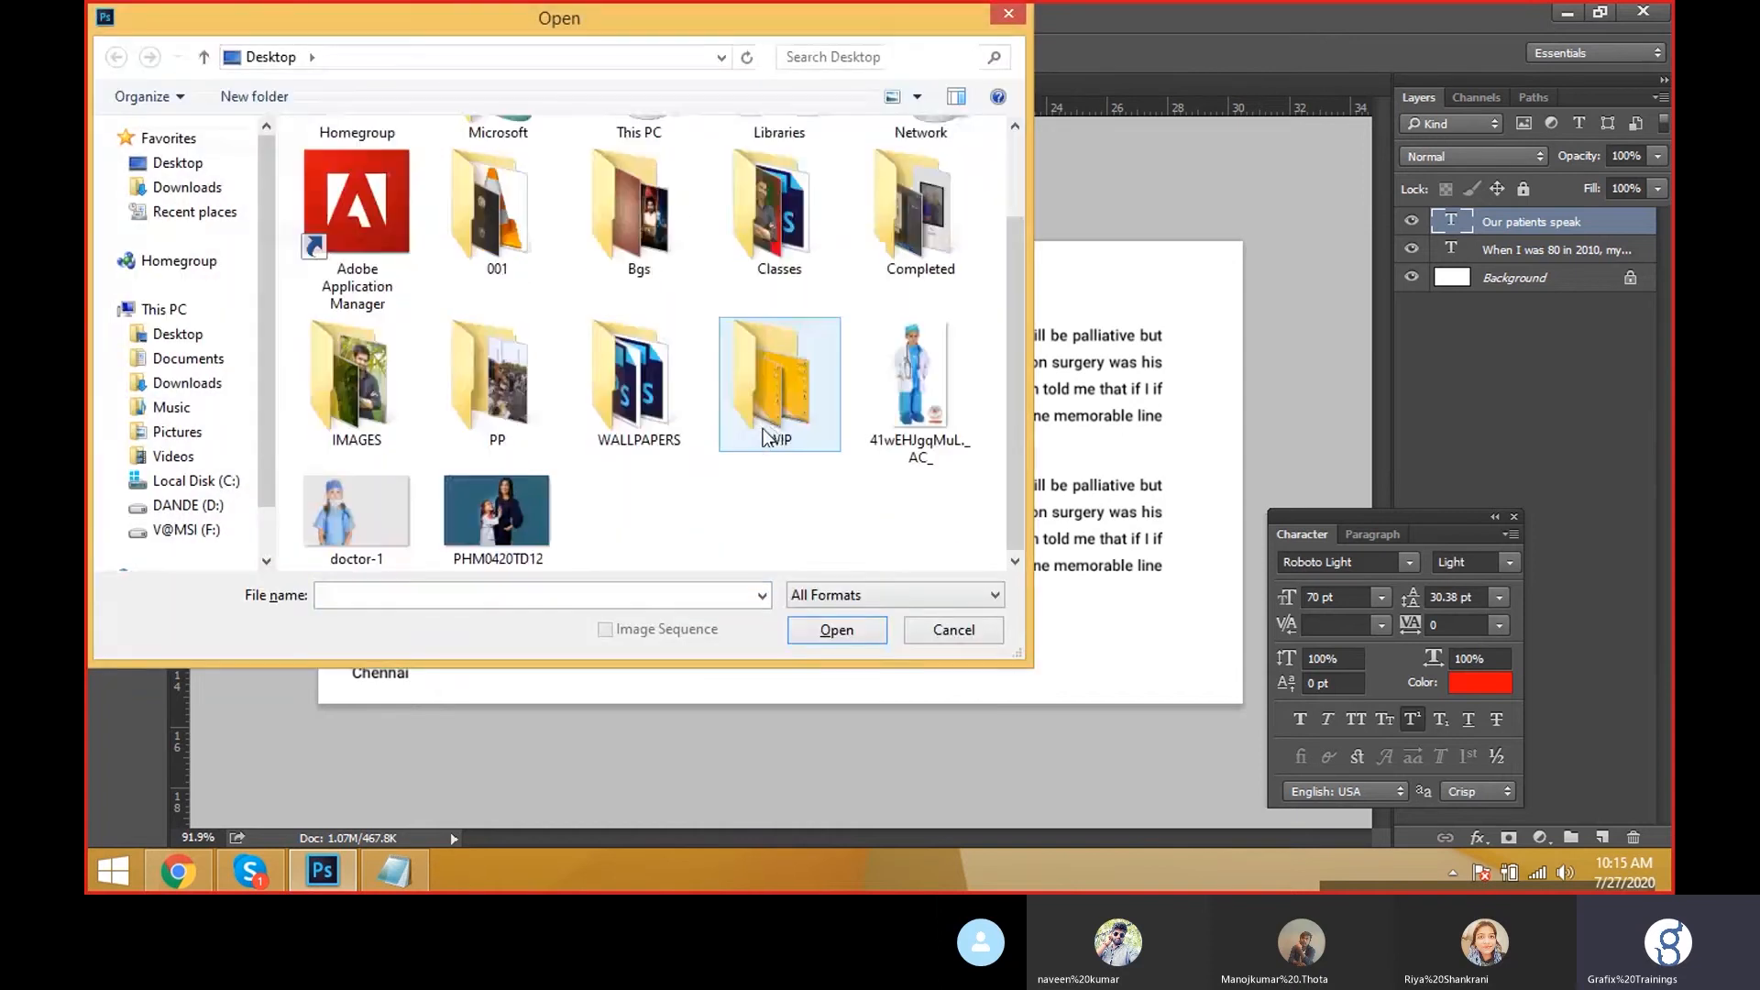
pyautogui.doubleClick(374, 396)
pyautogui.doubleClick(500, 378)
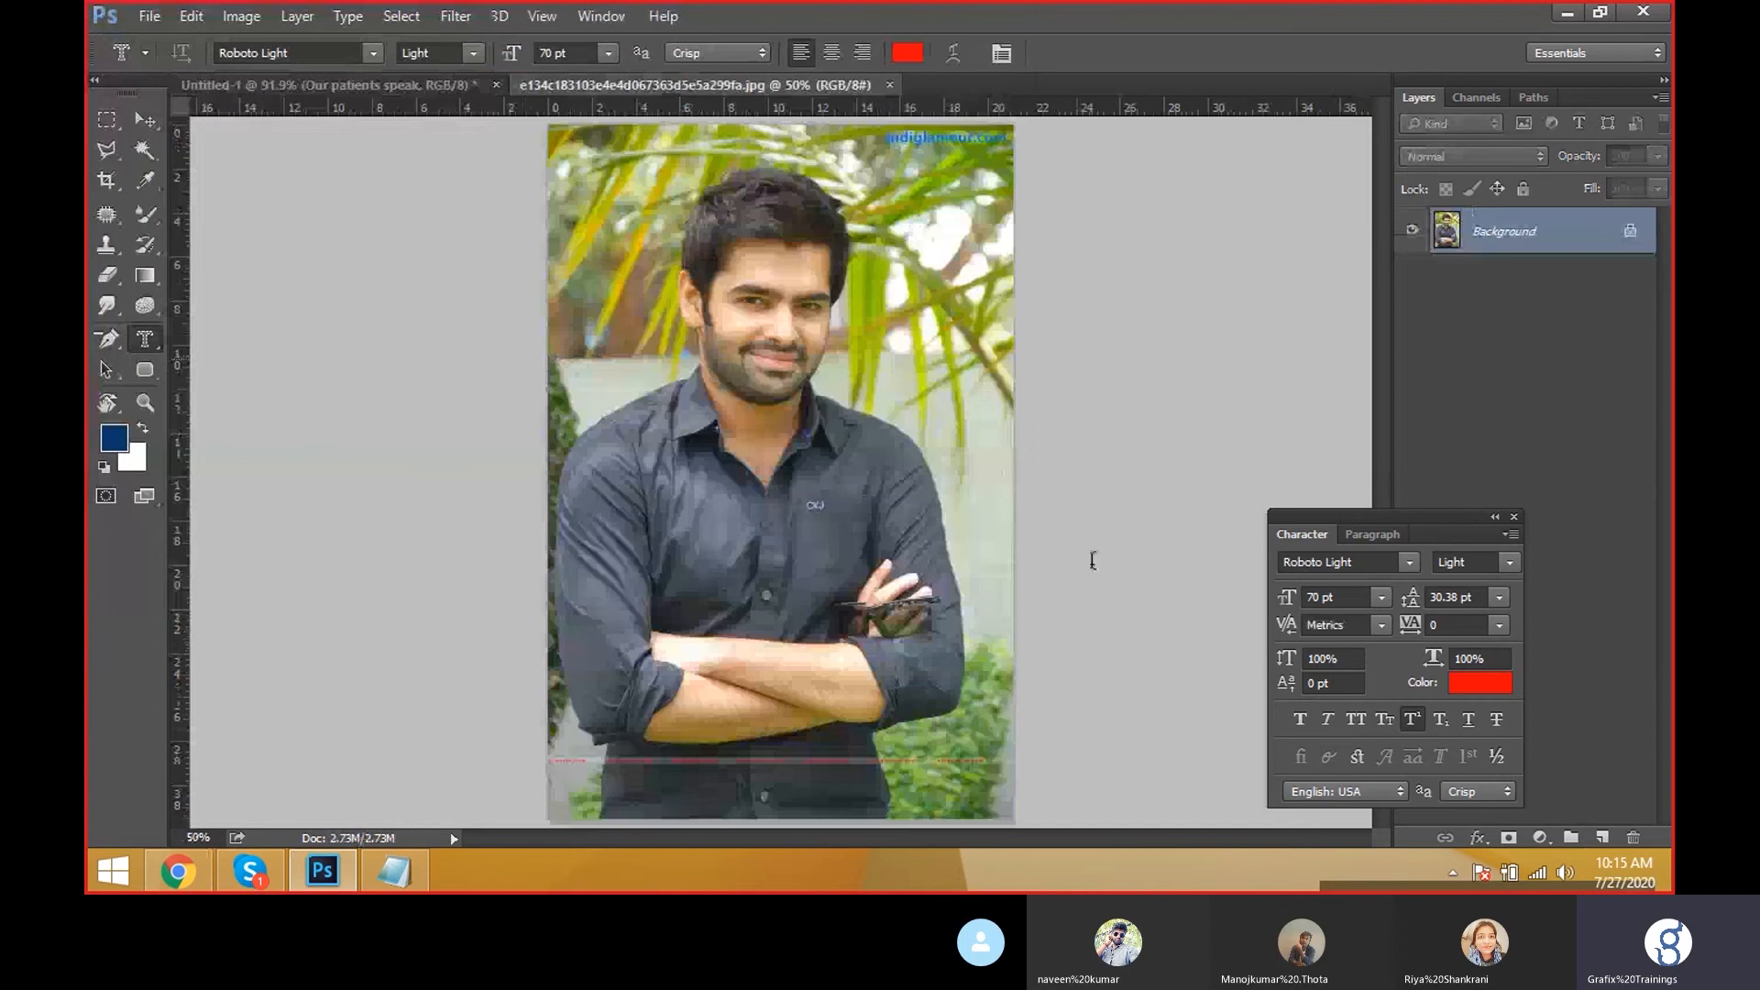
pyautogui.scroll(1, 888, 233)
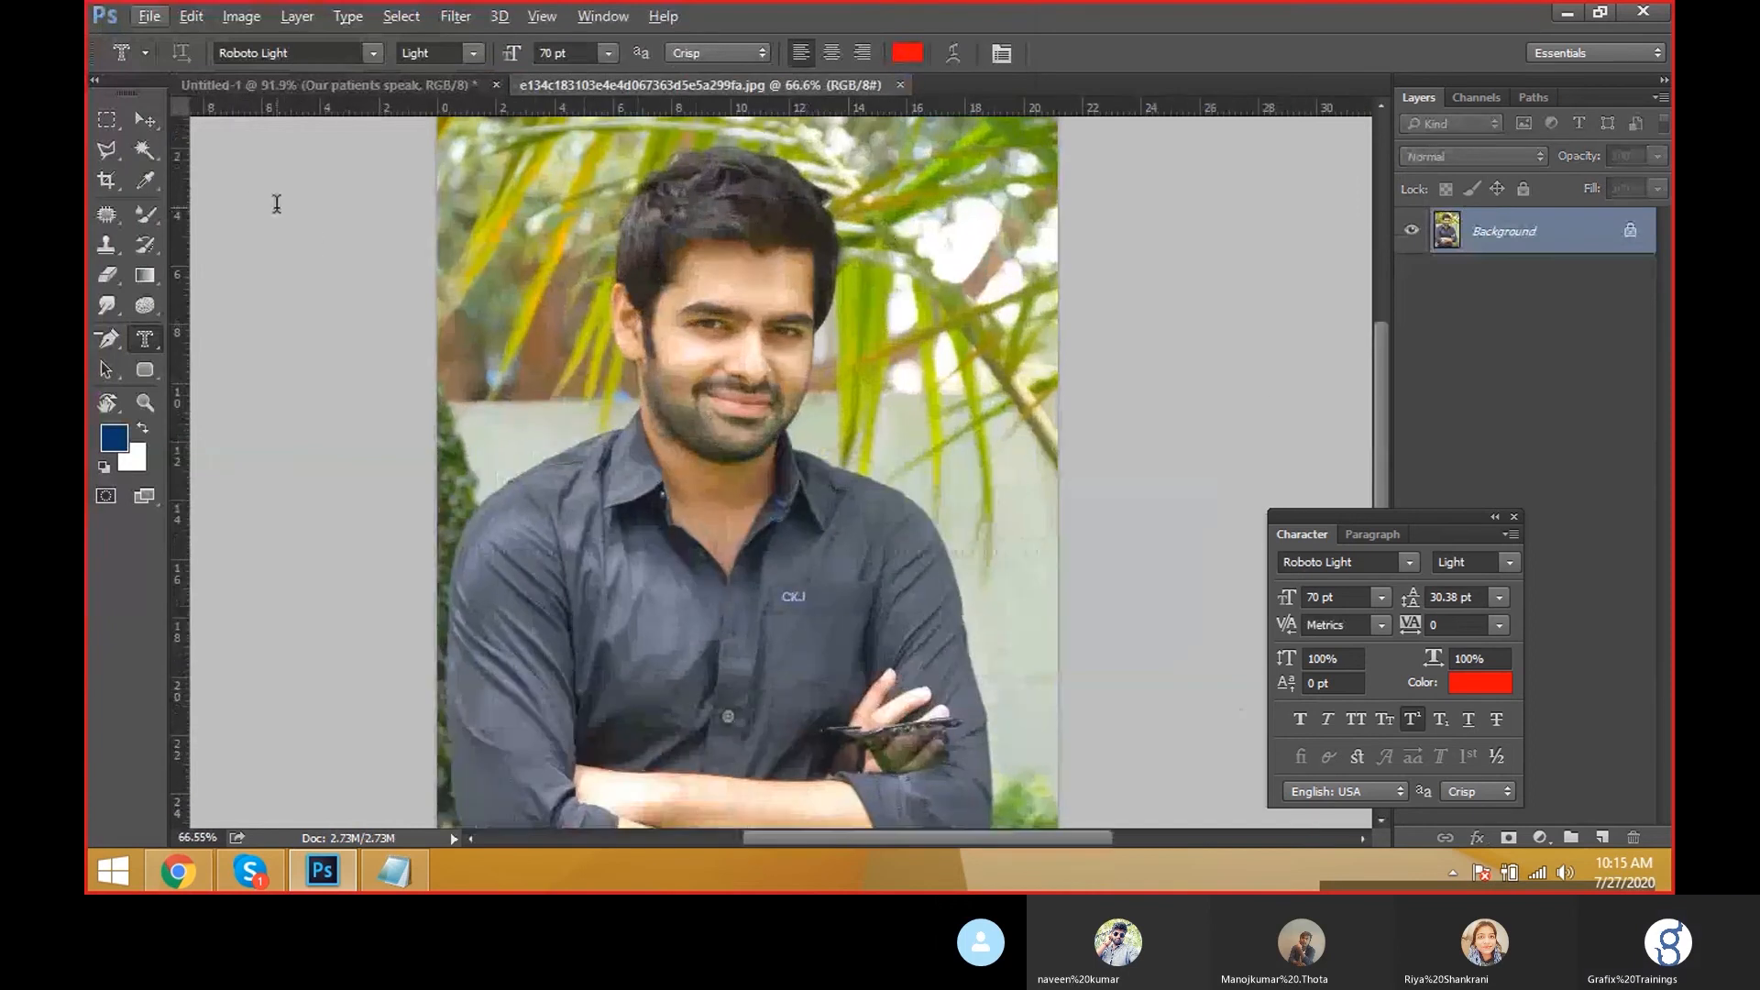
# Add the horizontal type text "asfdfsdf" over the man's face and move it up onto his forehead
pyautogui.rightClick(156, 332)
pyautogui.click(221, 378)
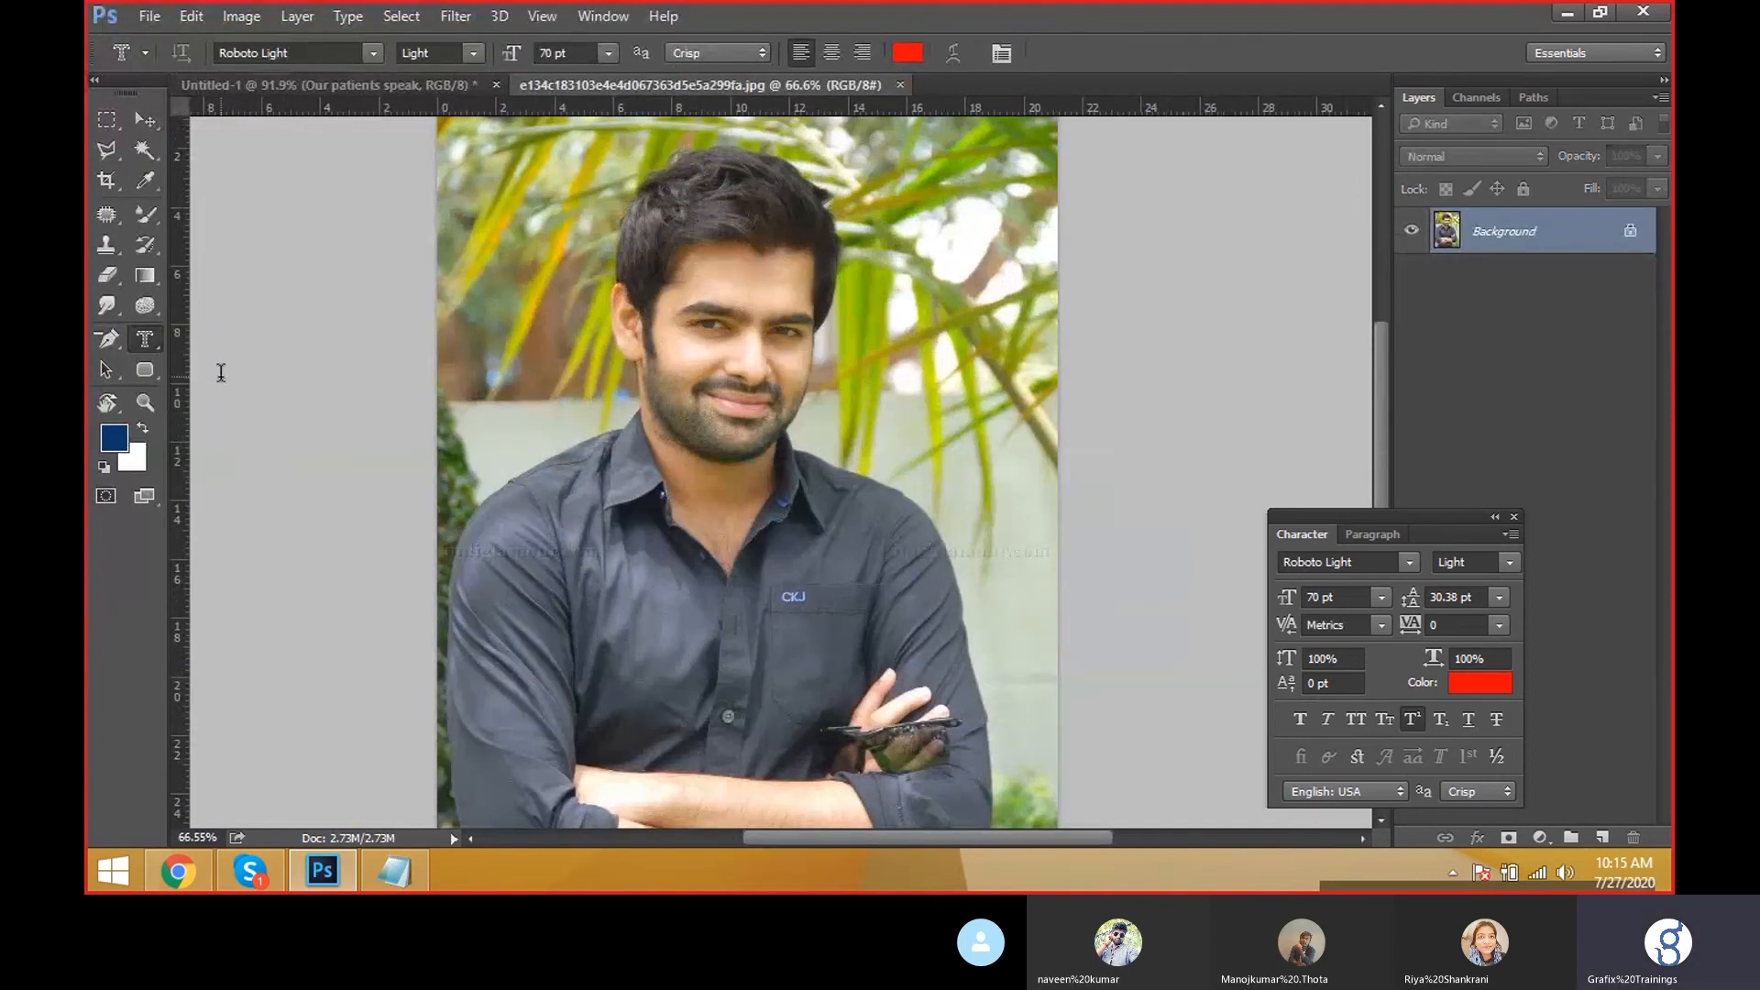
pyautogui.rightClick(158, 341)
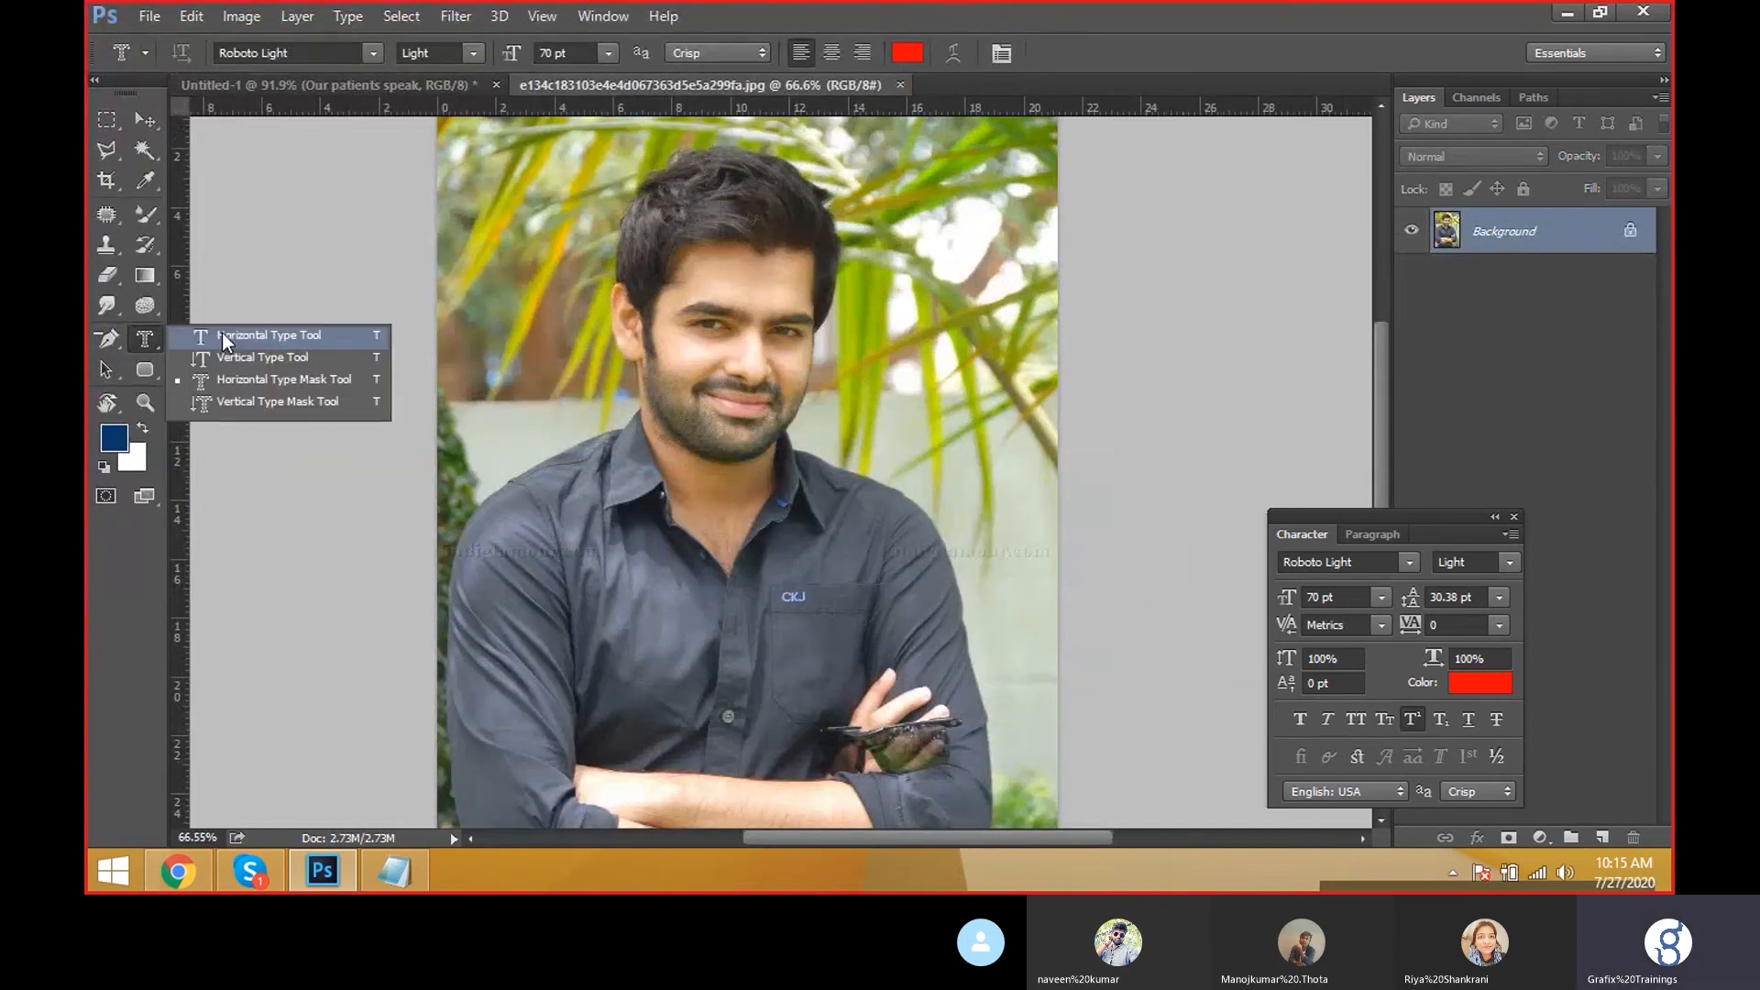
pyautogui.click(266, 335)
pyautogui.click(642, 346)
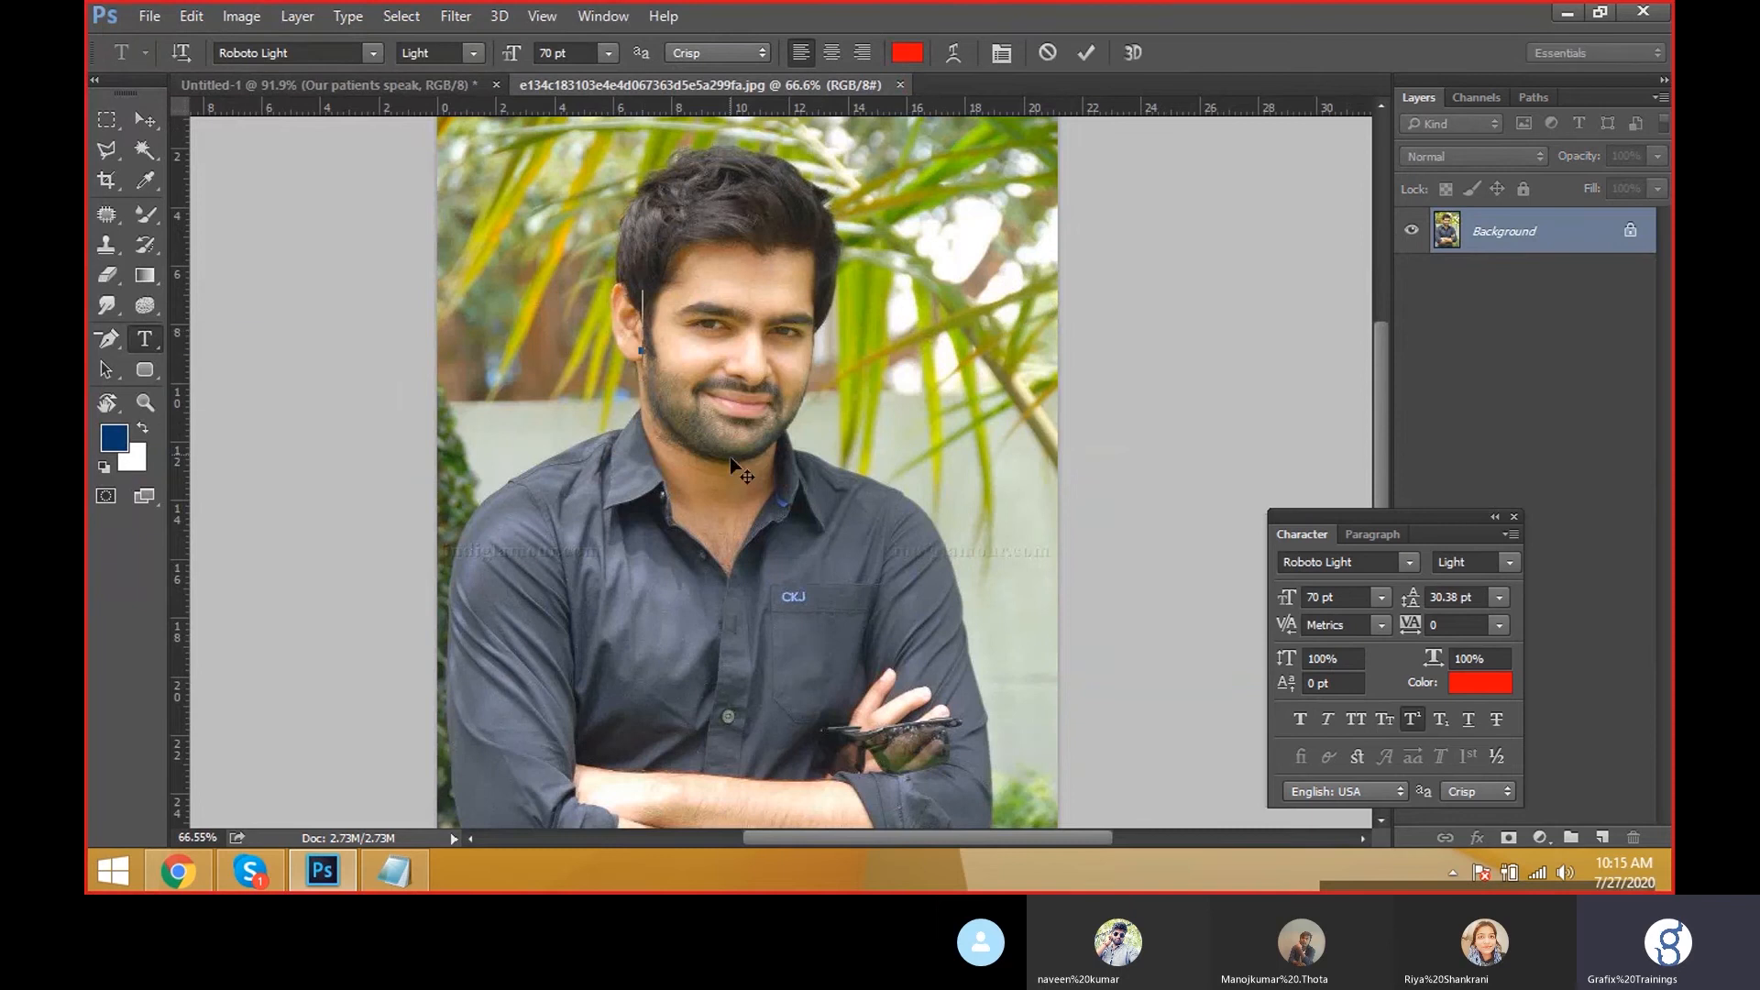
pyautogui.write('asfdfsdf')
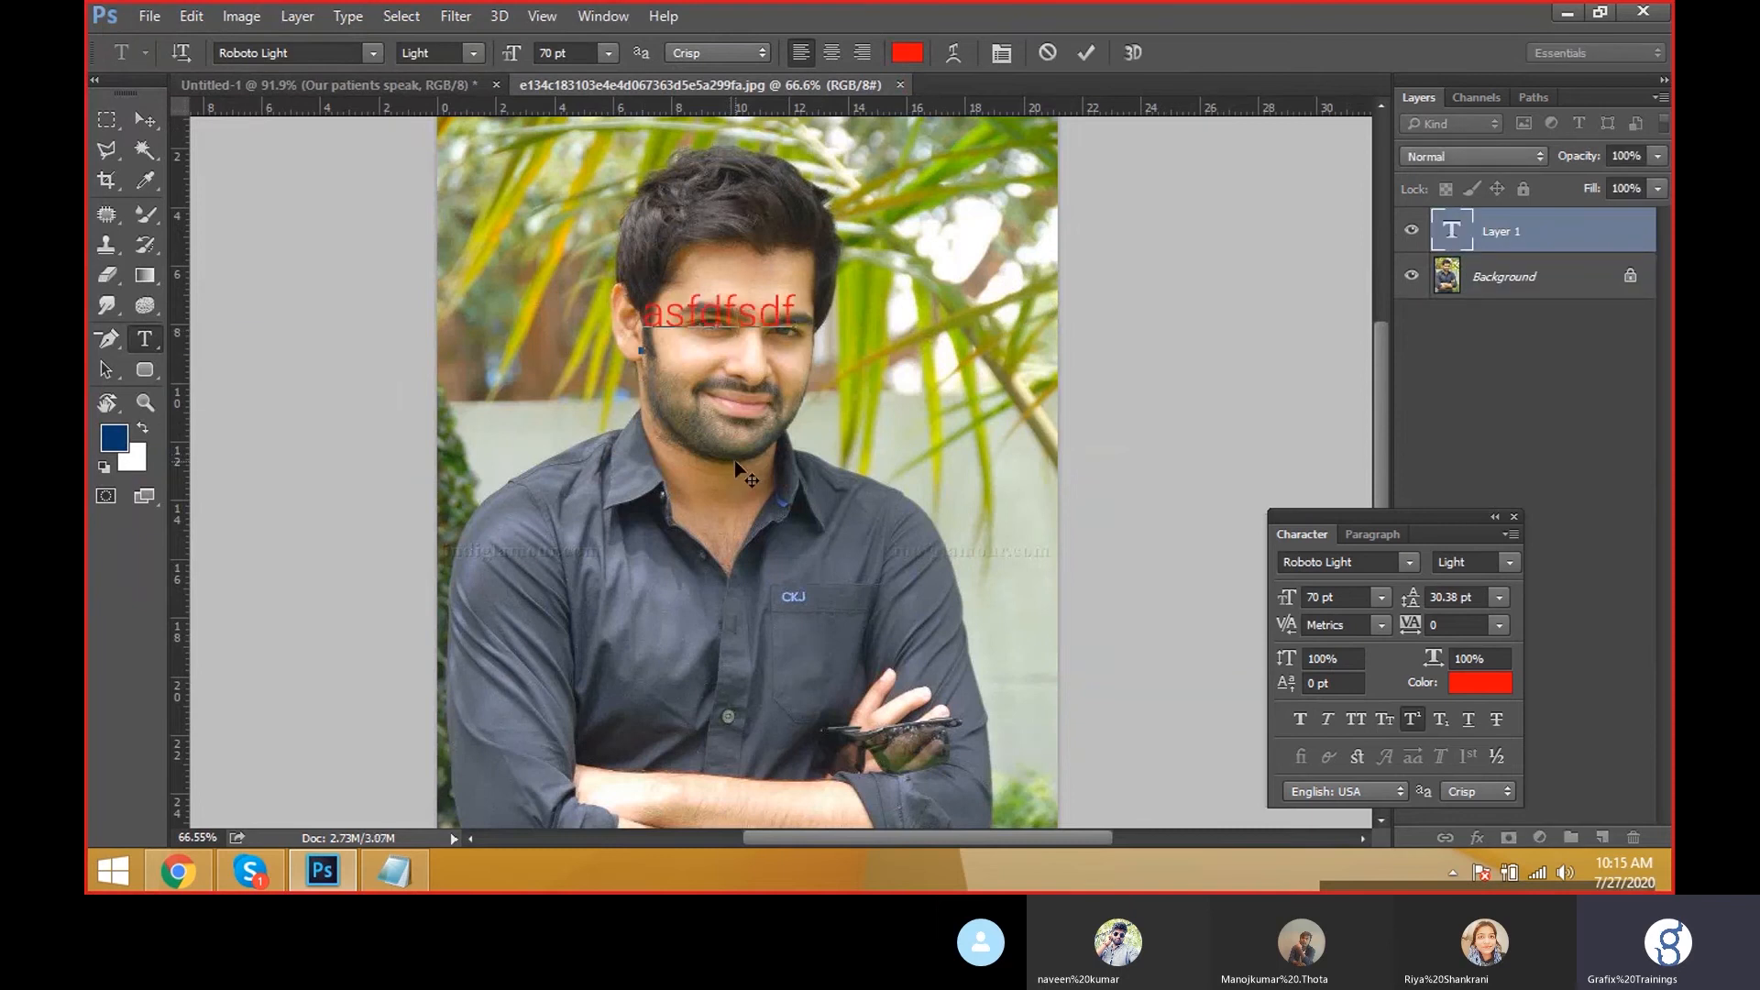
pyautogui.hotkey('ctrl', 'Return')
pyautogui.press('v')
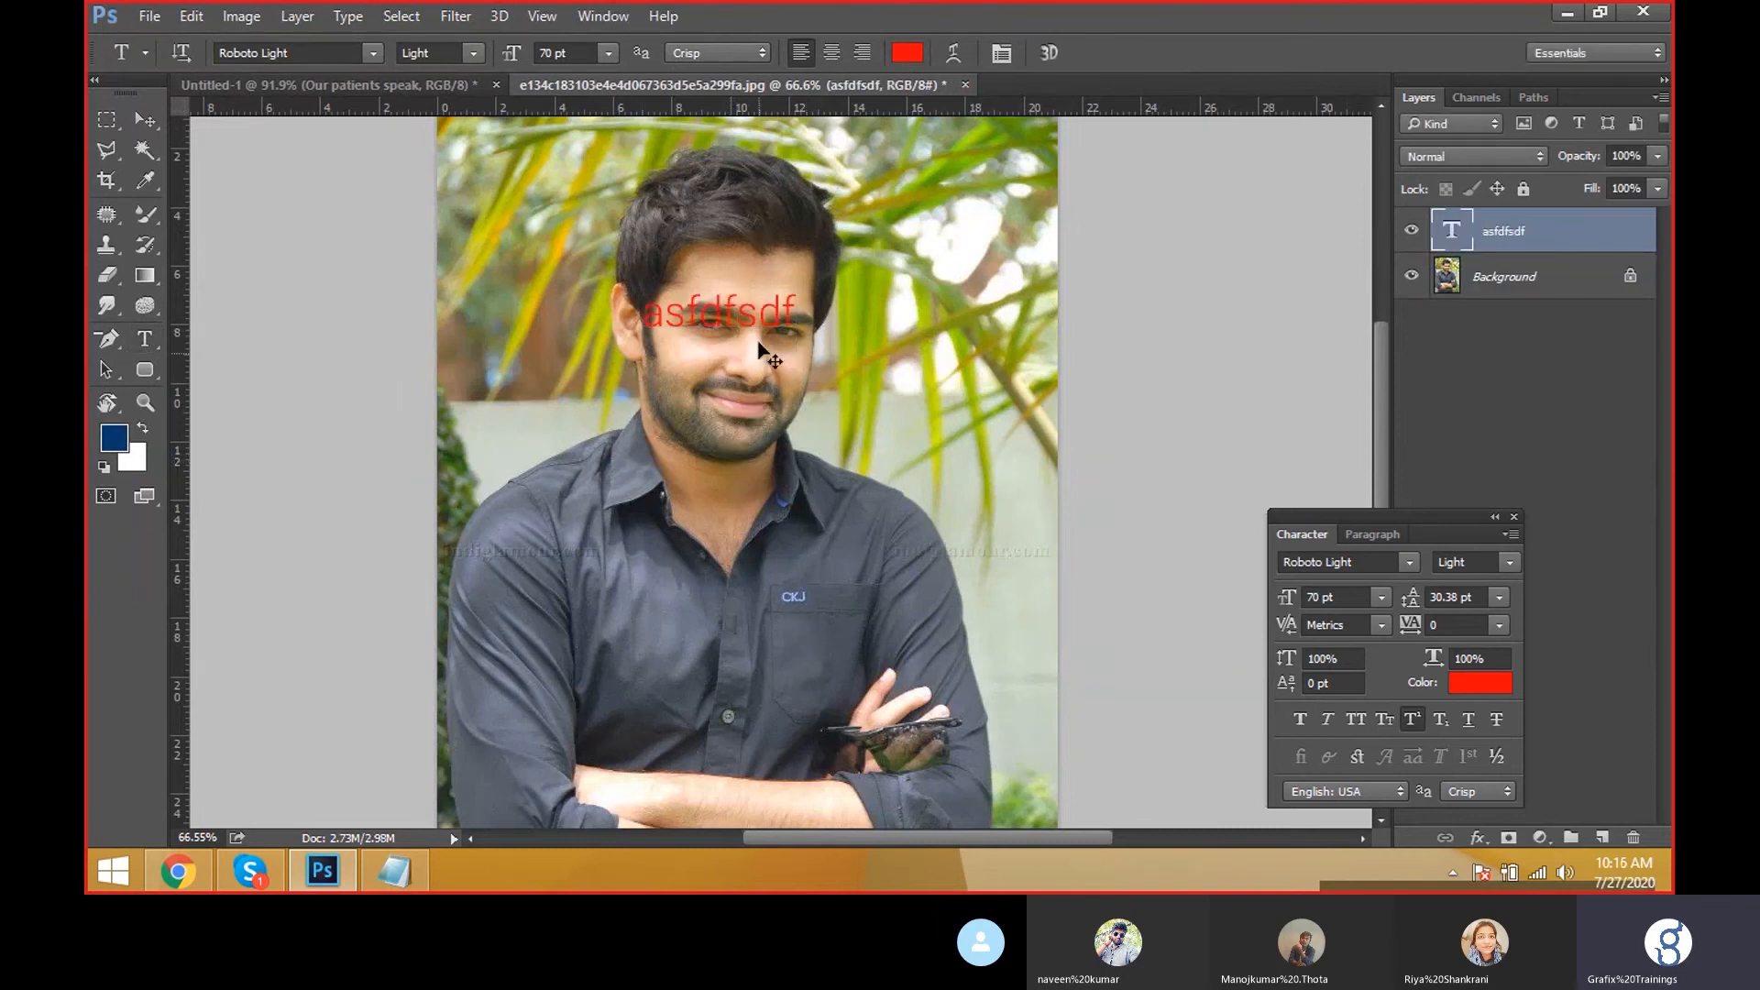
pyautogui.moveTo(758, 333); pyautogui.dragTo(759, 277)
pyautogui.moveTo(154, 345); pyautogui.dragTo(200, 376)
pyautogui.click(618, 361)
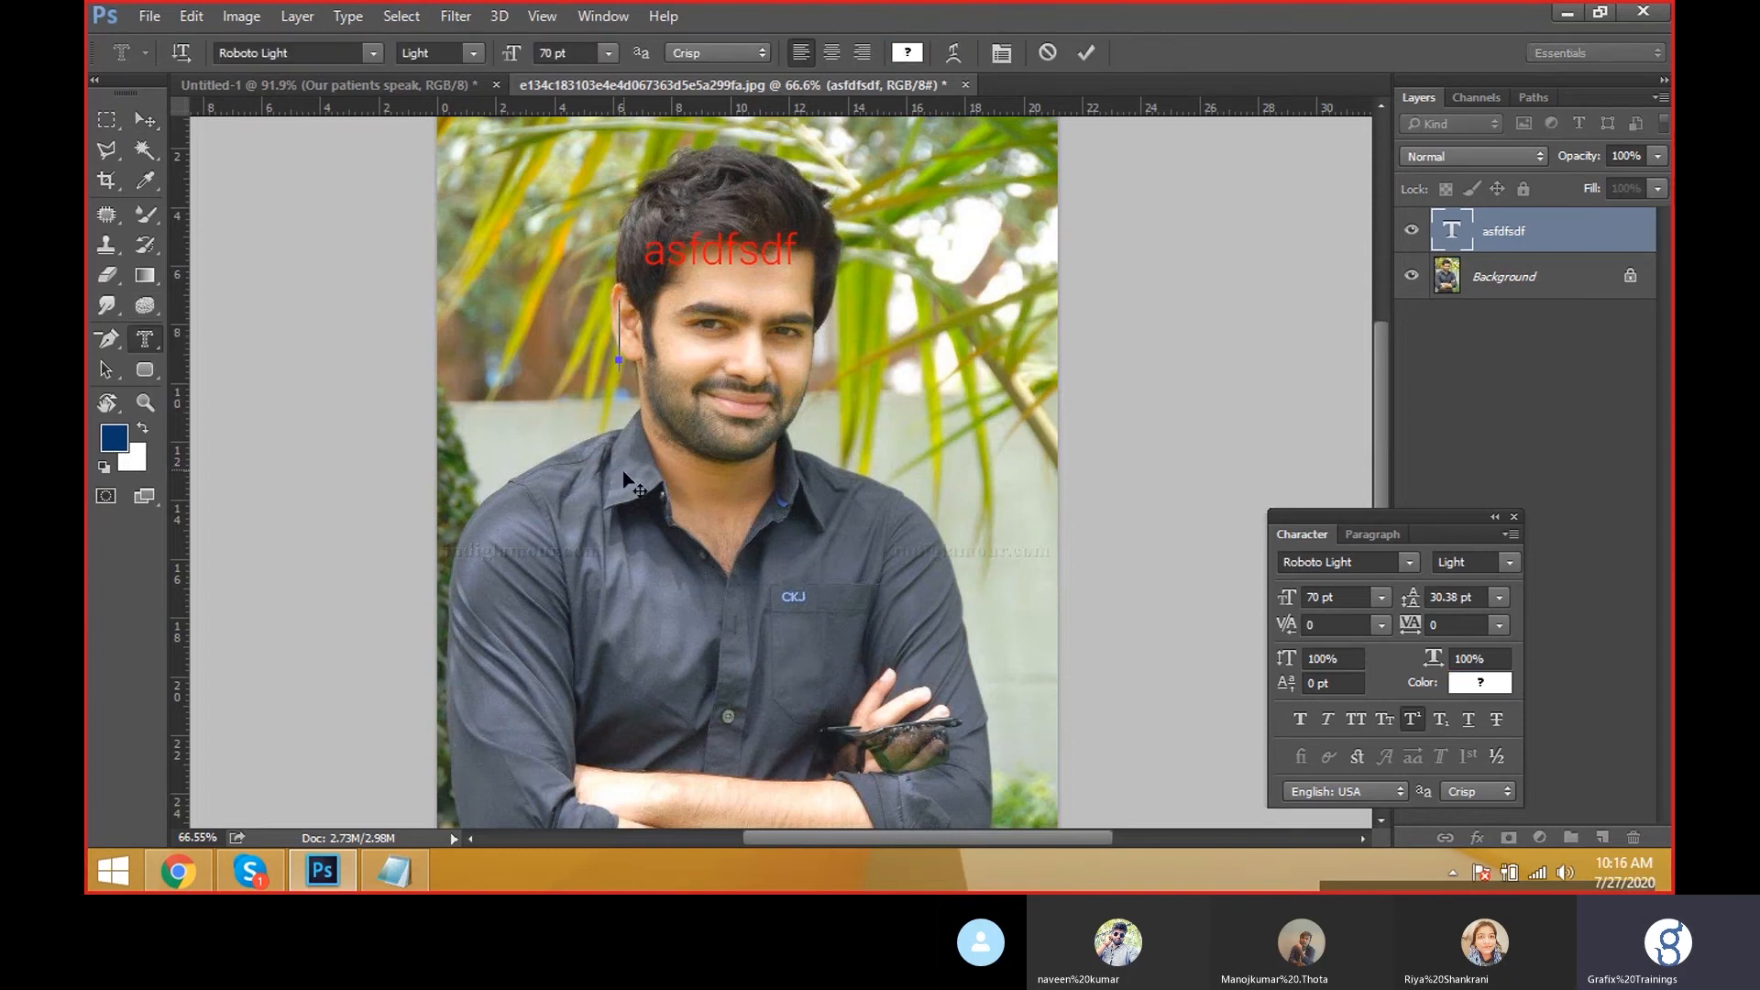
pyautogui.press('Escape')
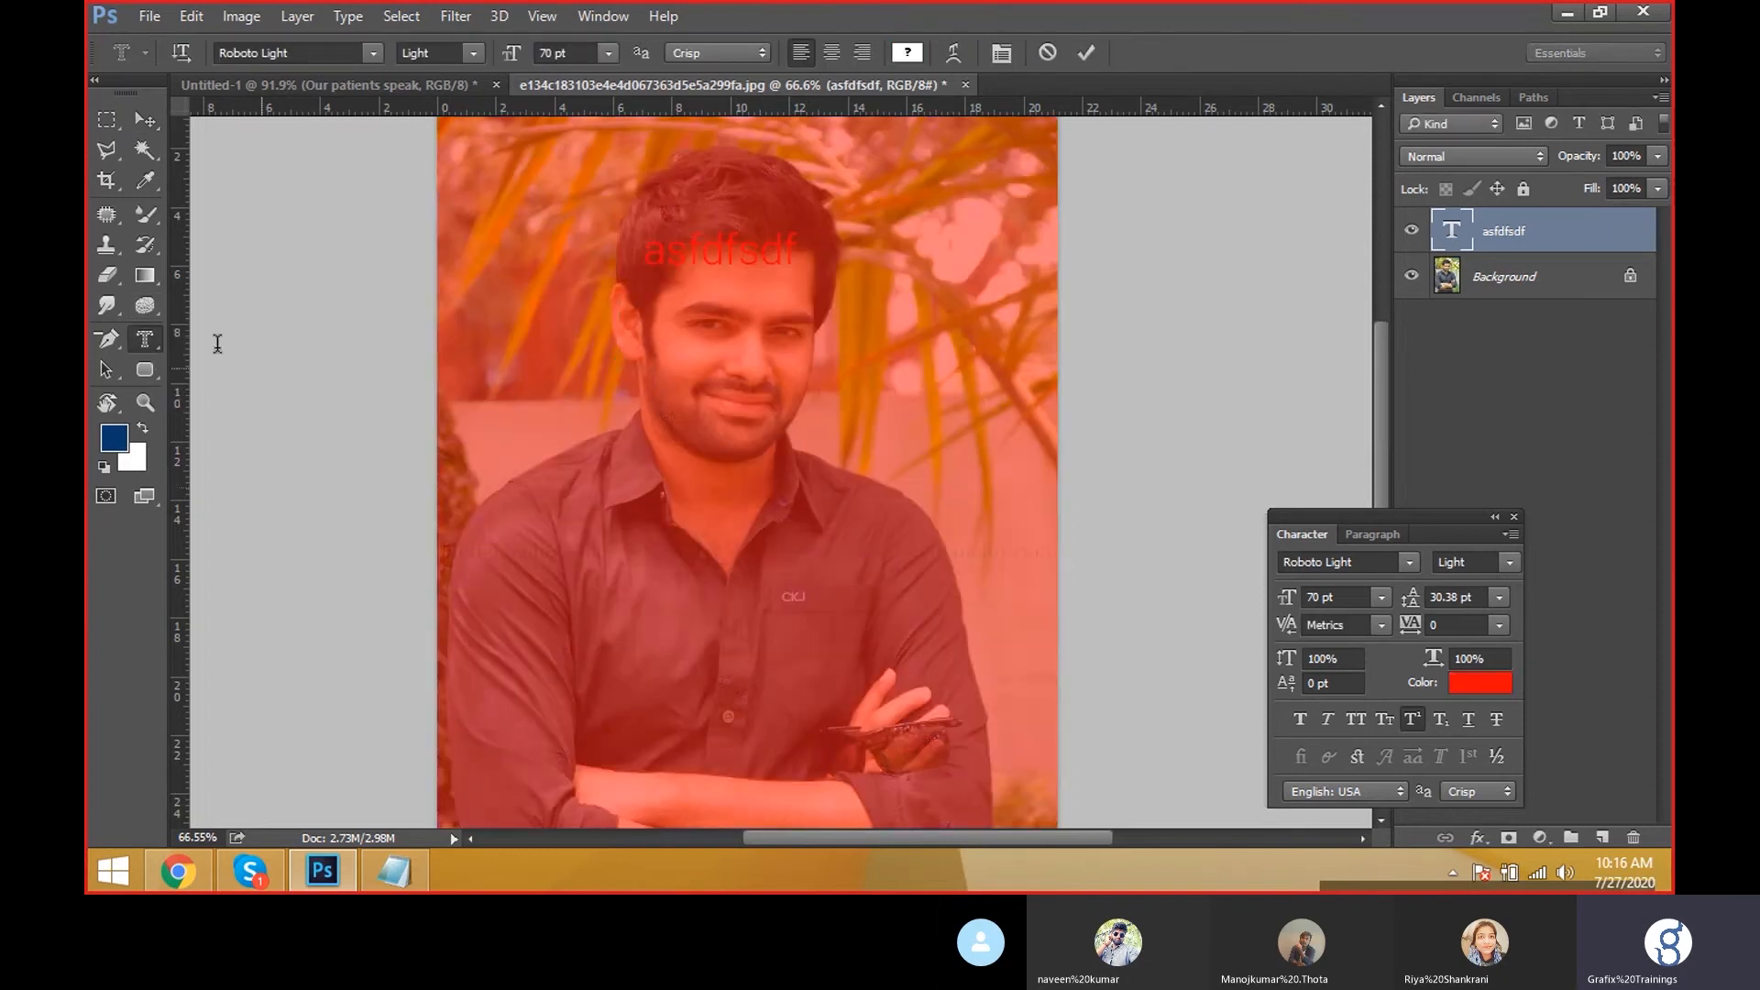
# Enter a first name with the Horizontal Type Mask tool across the man's face, below the red text
pyautogui.rightClick(145, 340)
pyautogui.click(240, 381)
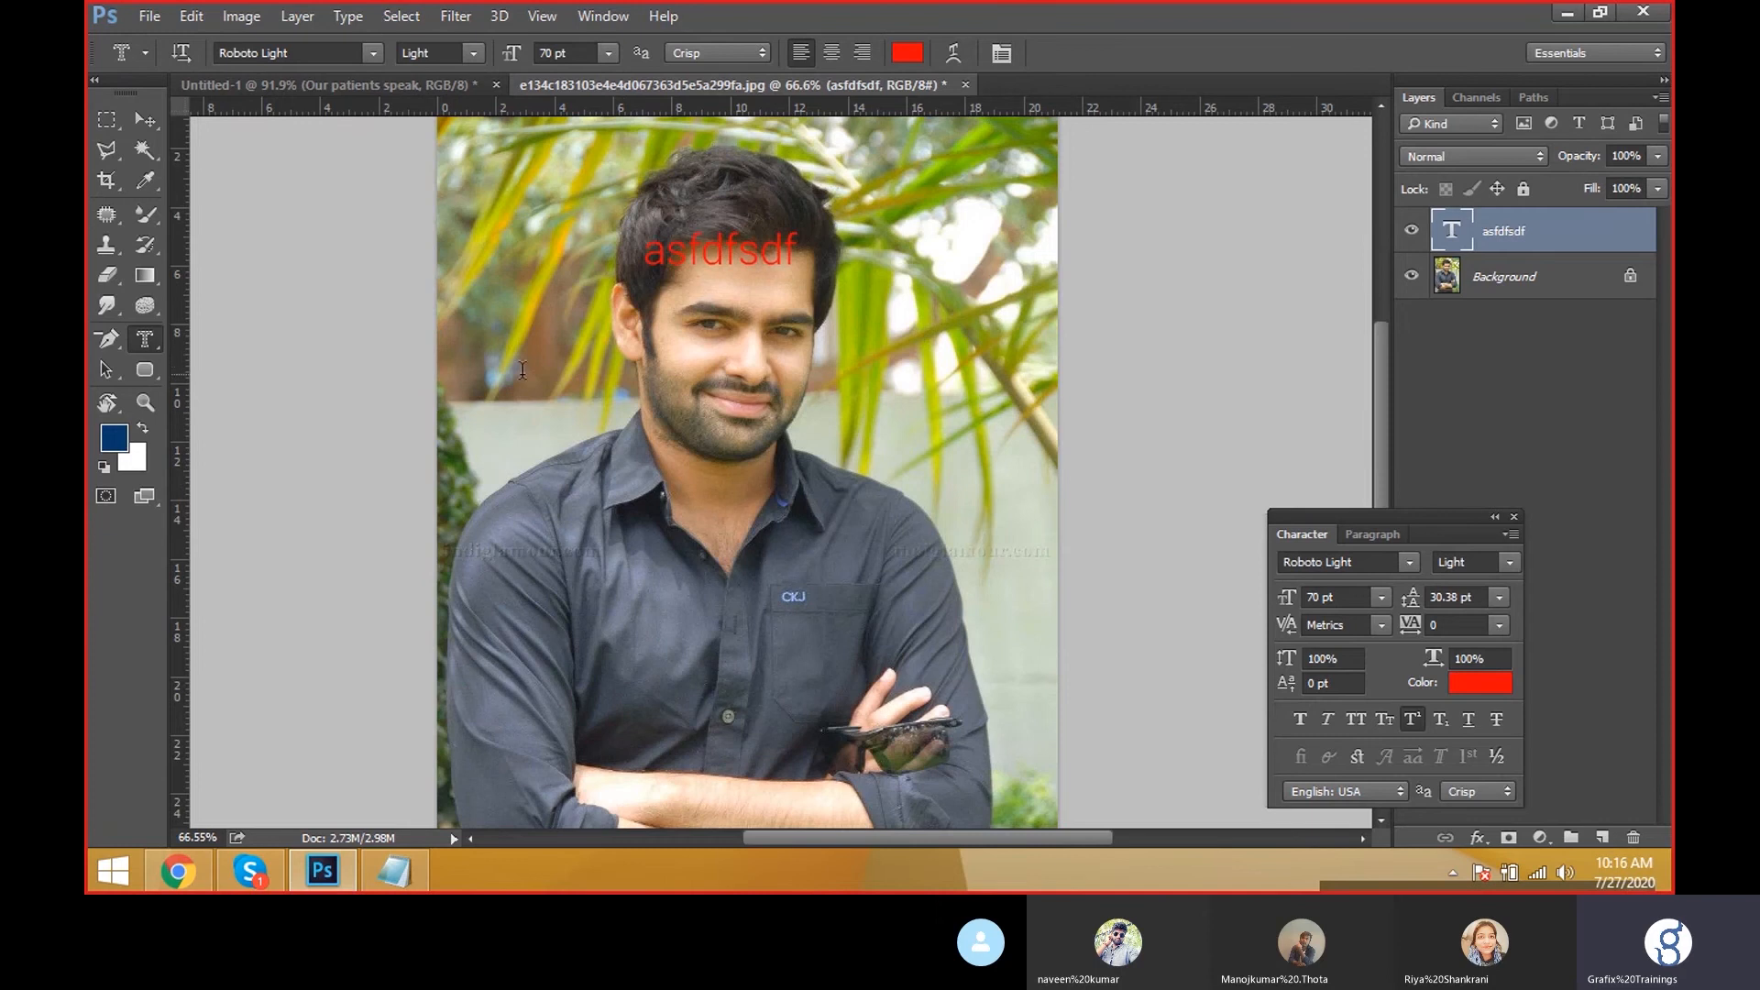
pyautogui.click(627, 388)
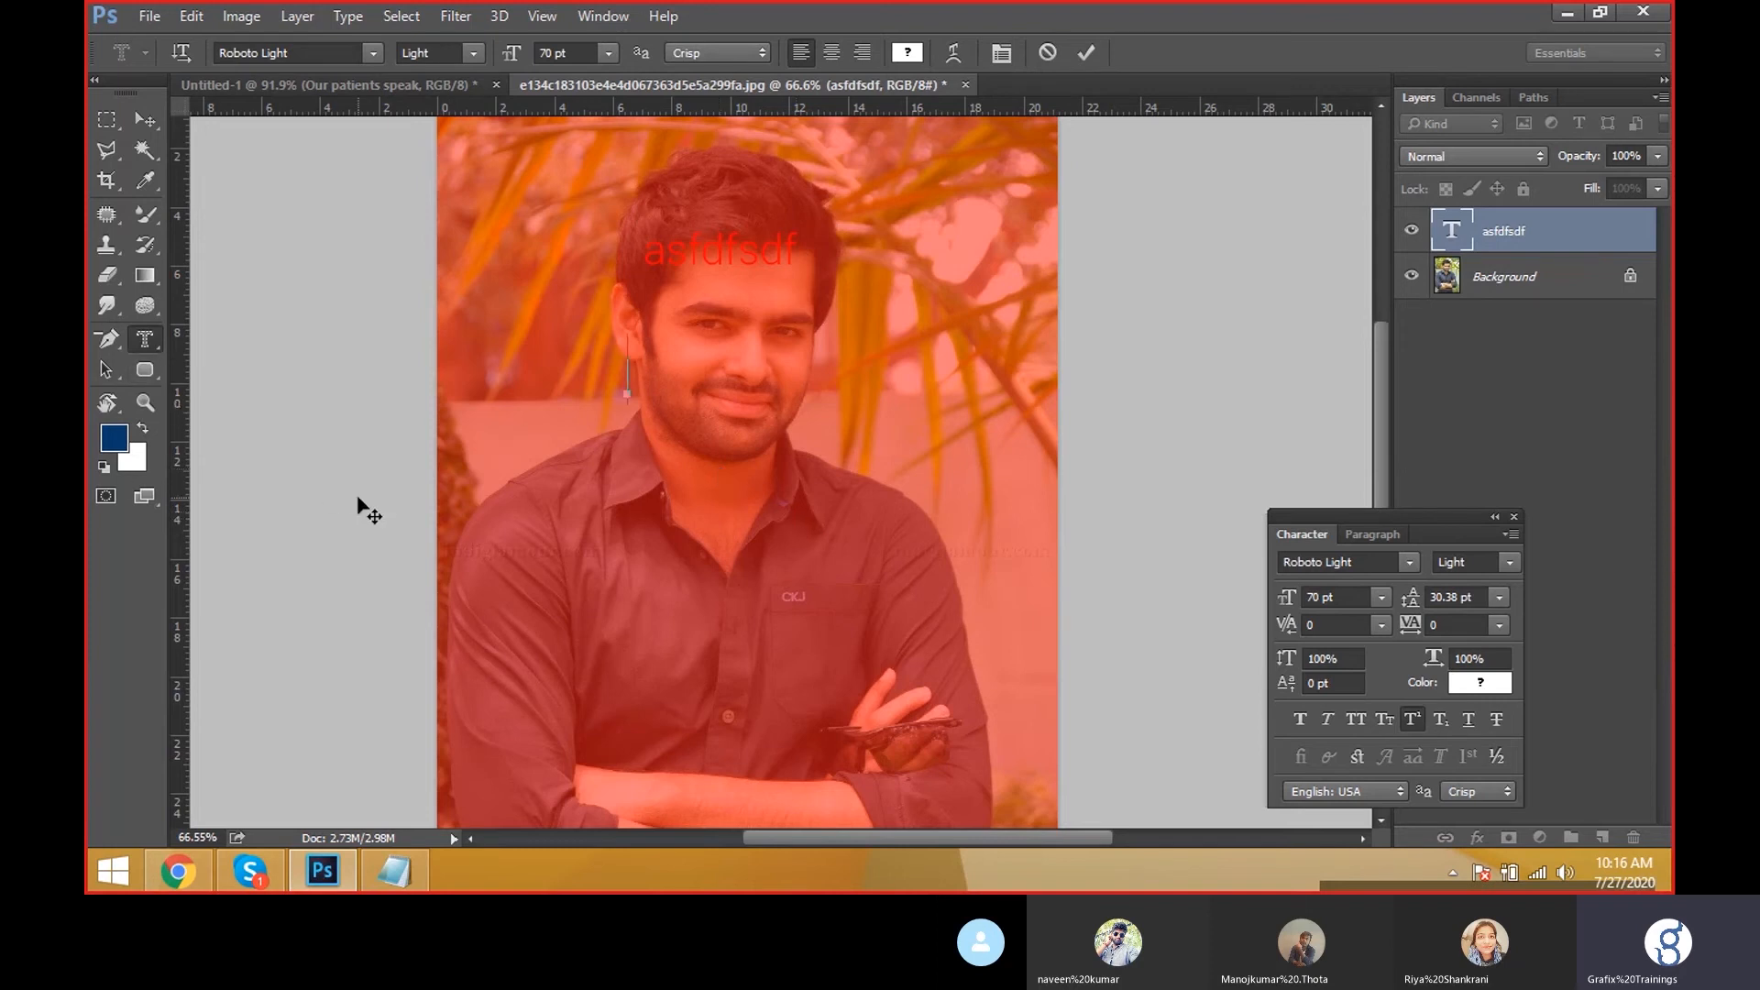
pyautogui.write('Manoj')
# Set the mask text's font to Impact Regular and shift the text toward the middle of the face
pyautogui.hotkey('ctrl', 'a')
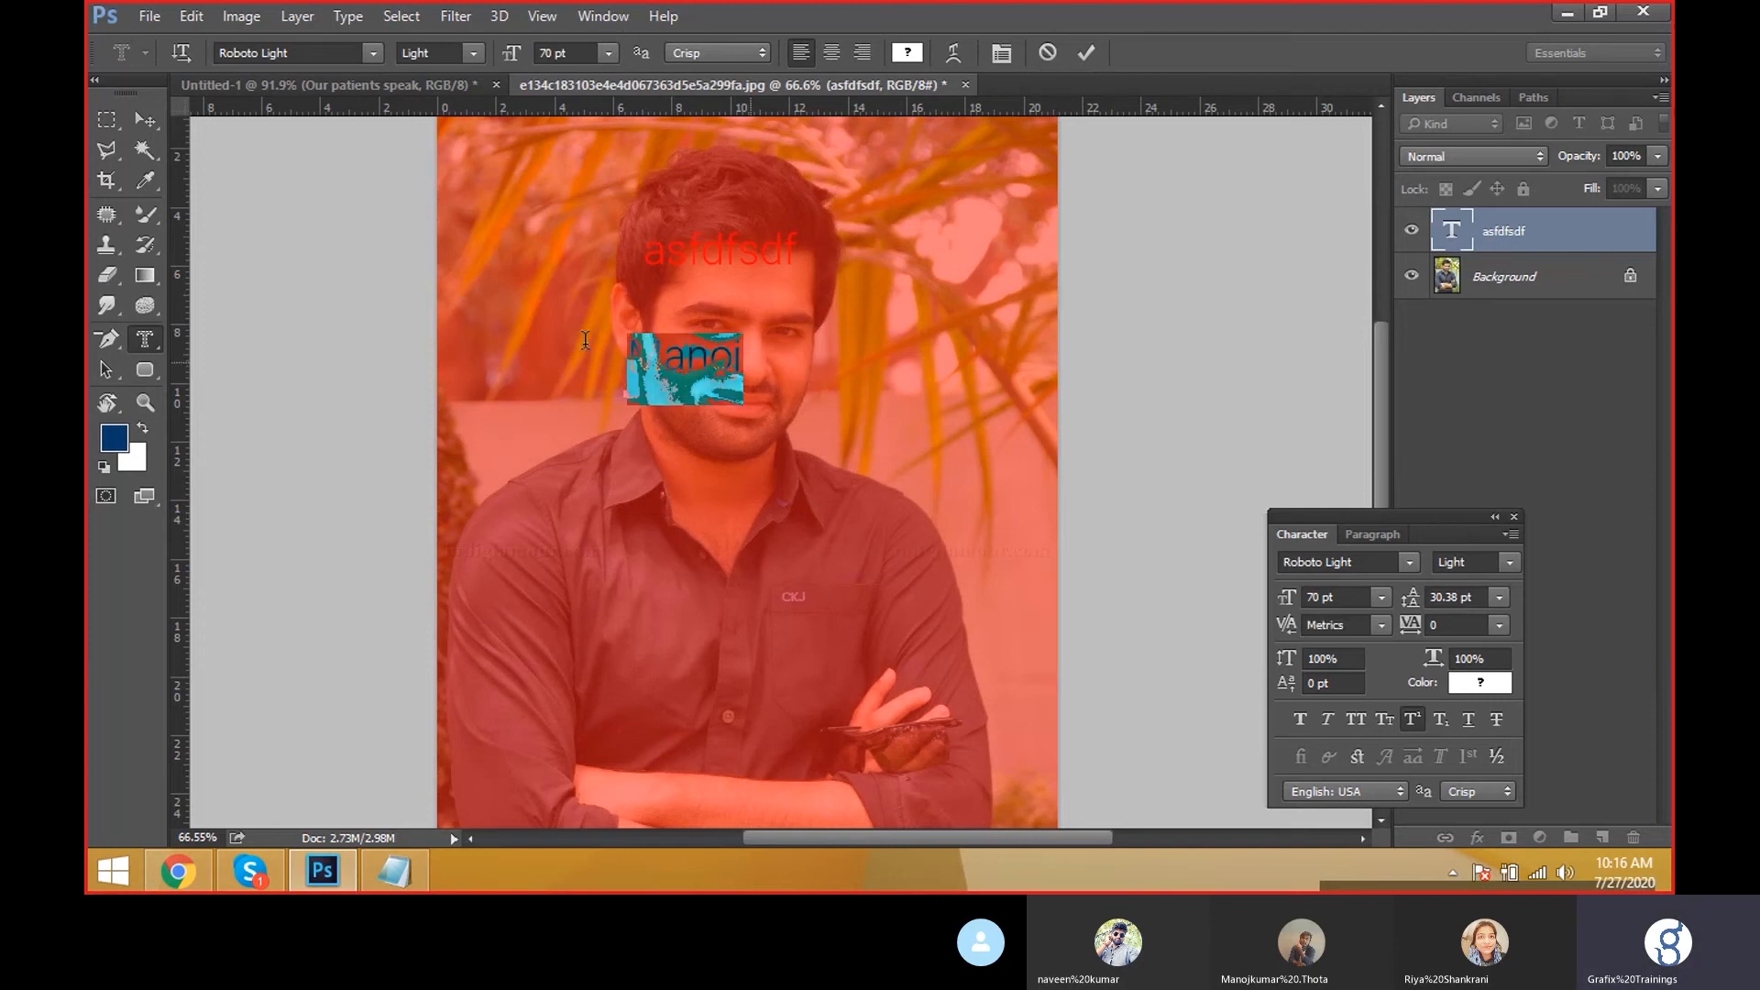
pyautogui.click(320, 55)
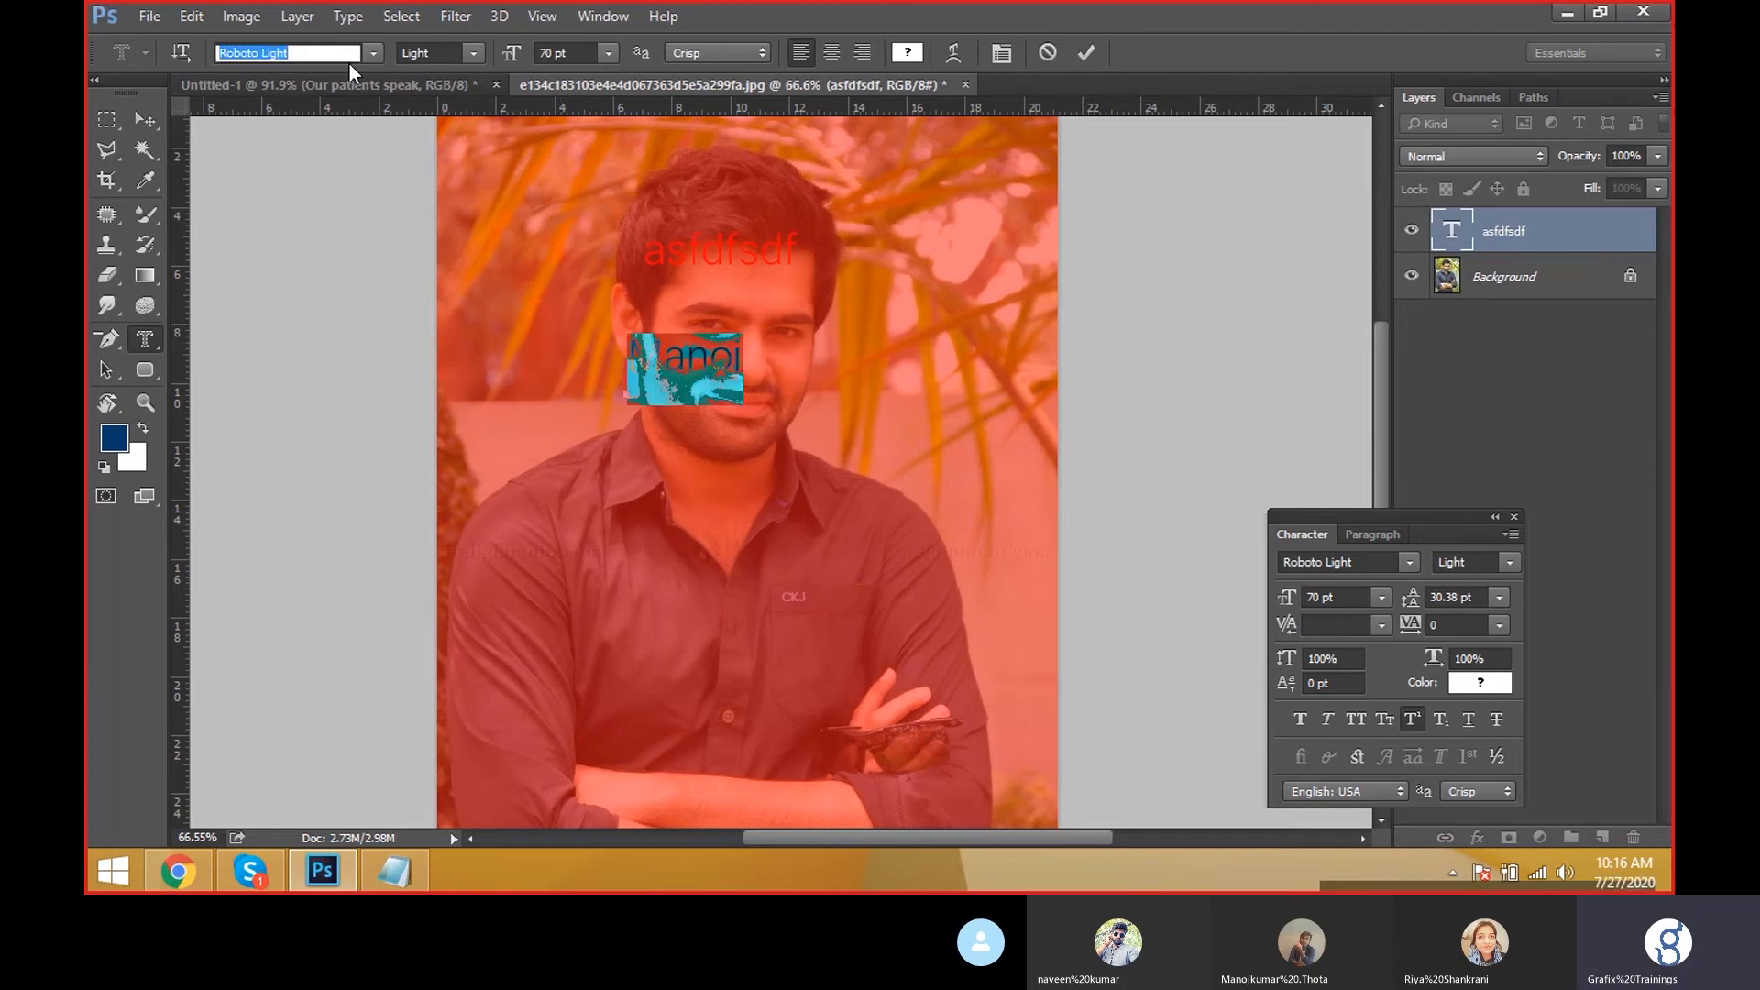
pyautogui.write('impa')
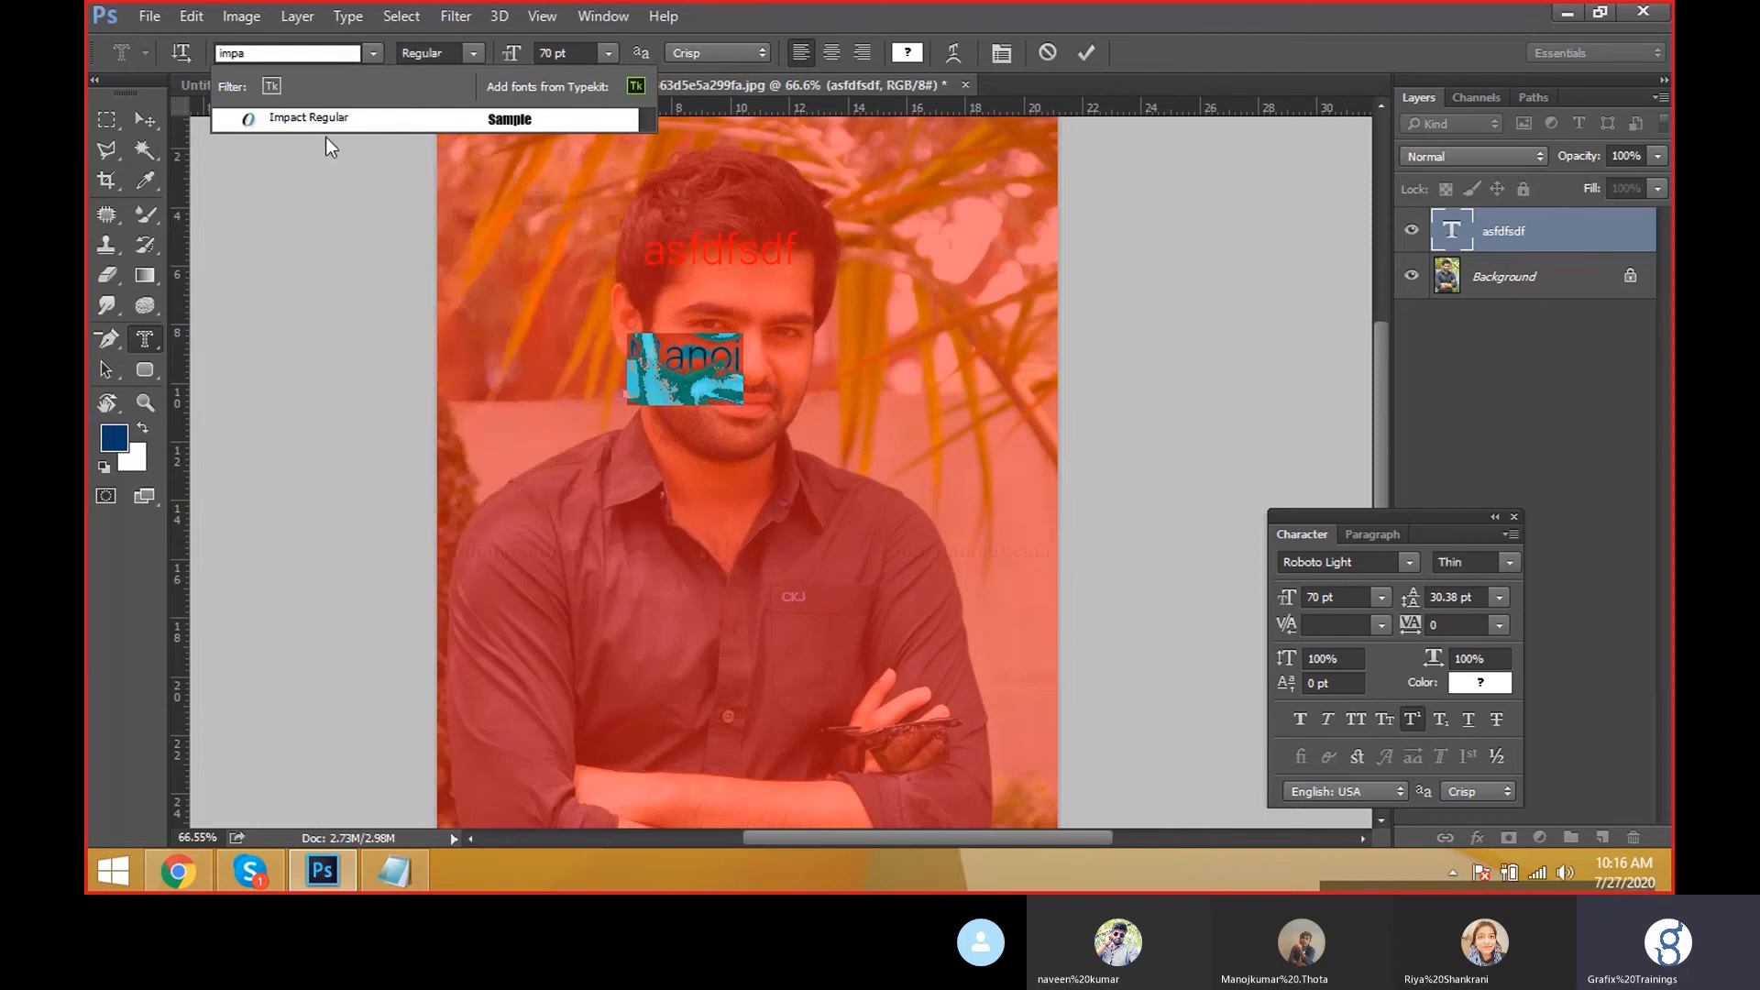
pyautogui.click(311, 124)
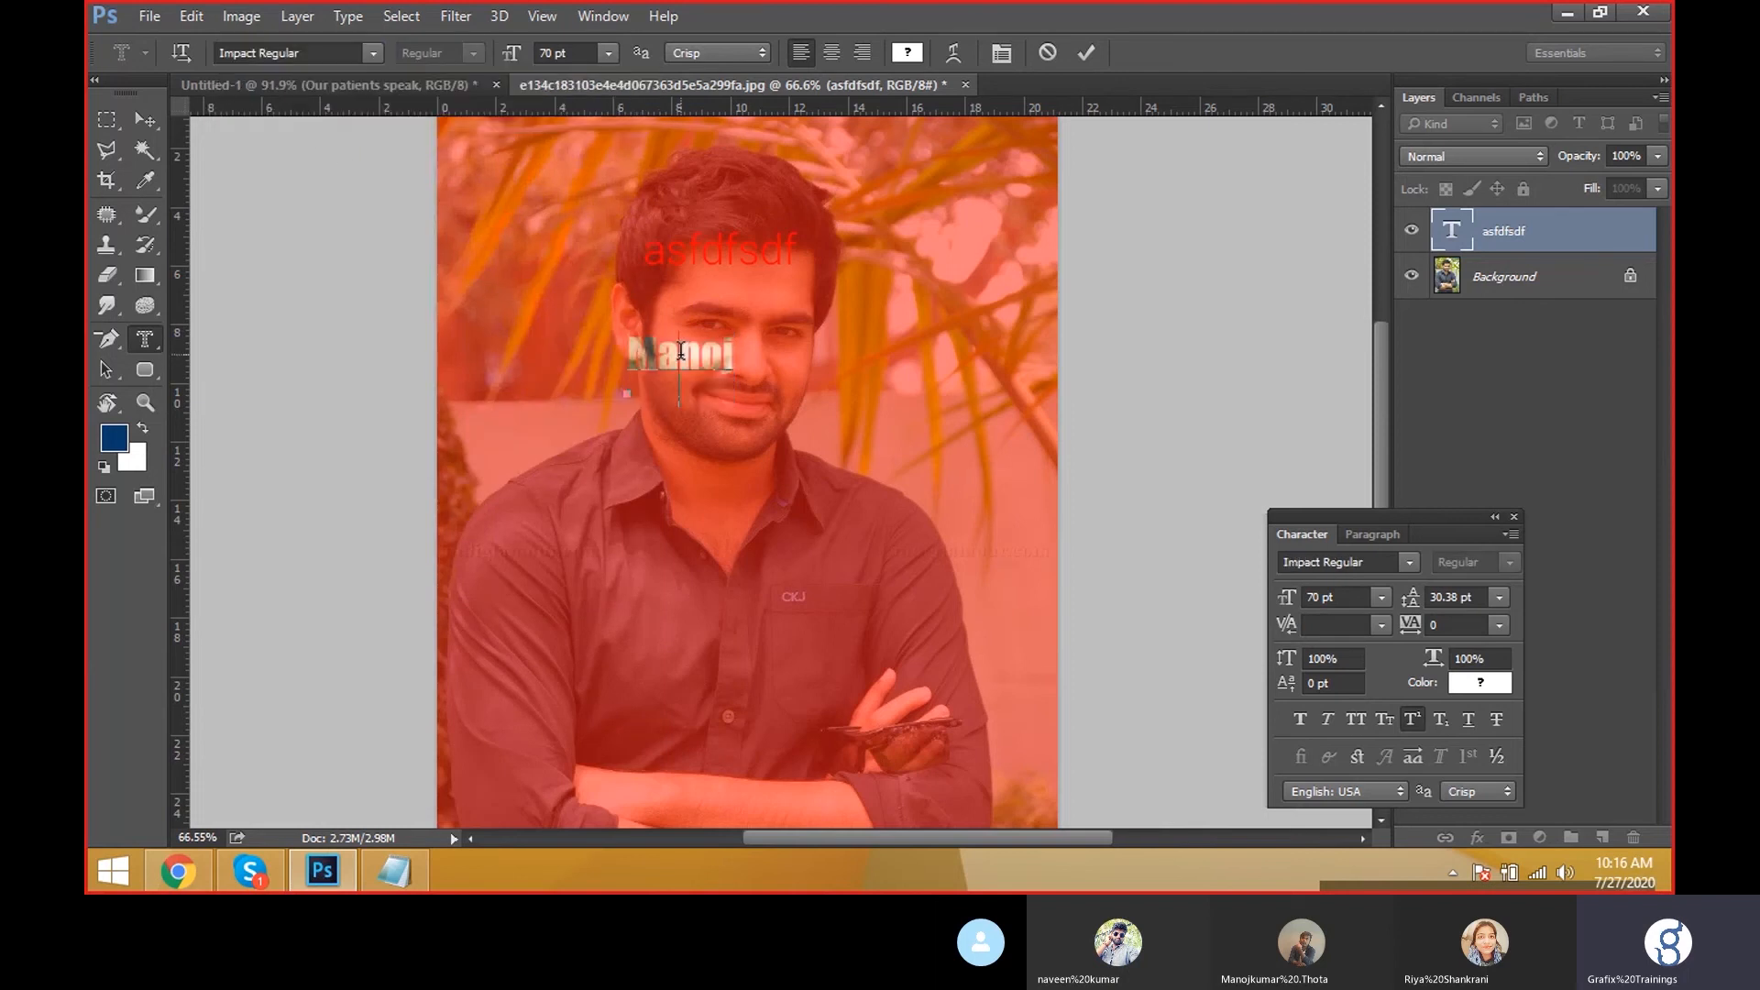
pyautogui.moveTo(750, 354); pyautogui.dragTo(796, 338)
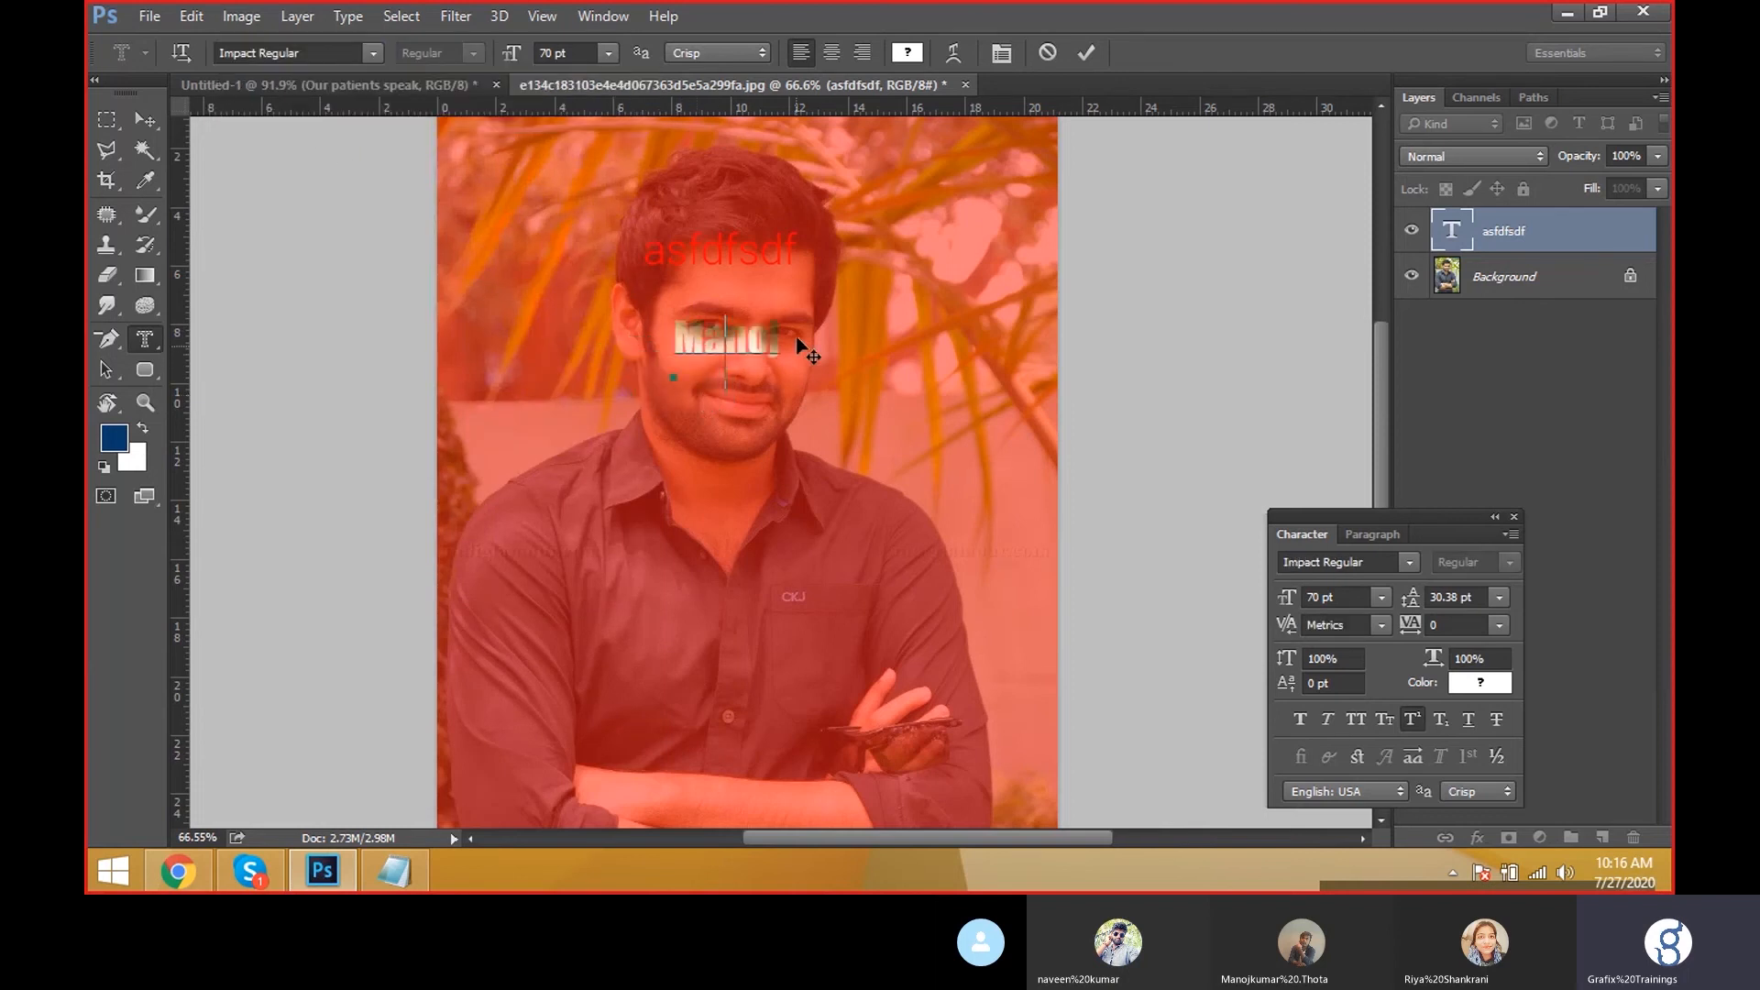
# Enlarge the whole mask text to 150 pt
pyautogui.hotkey('ctrl', 'a')
pyautogui.click(564, 52)
pyautogui.write('65')
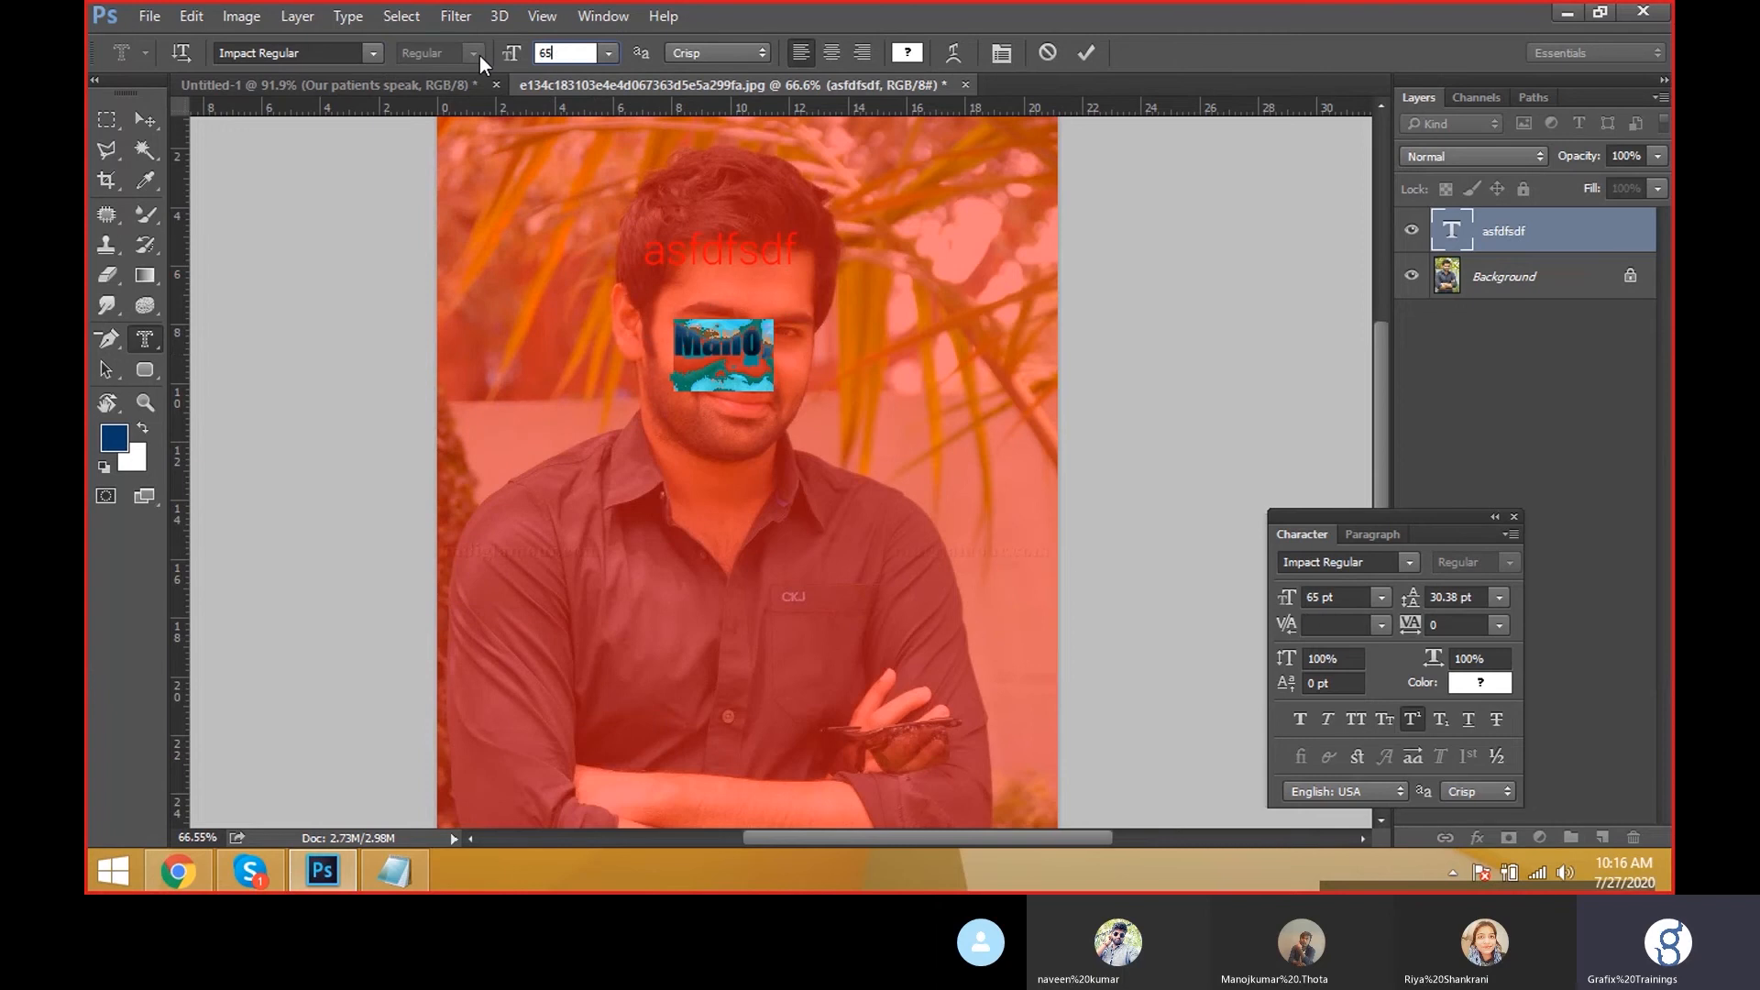
pyautogui.press('Return')
pyautogui.write('150')
pyautogui.press('Return')
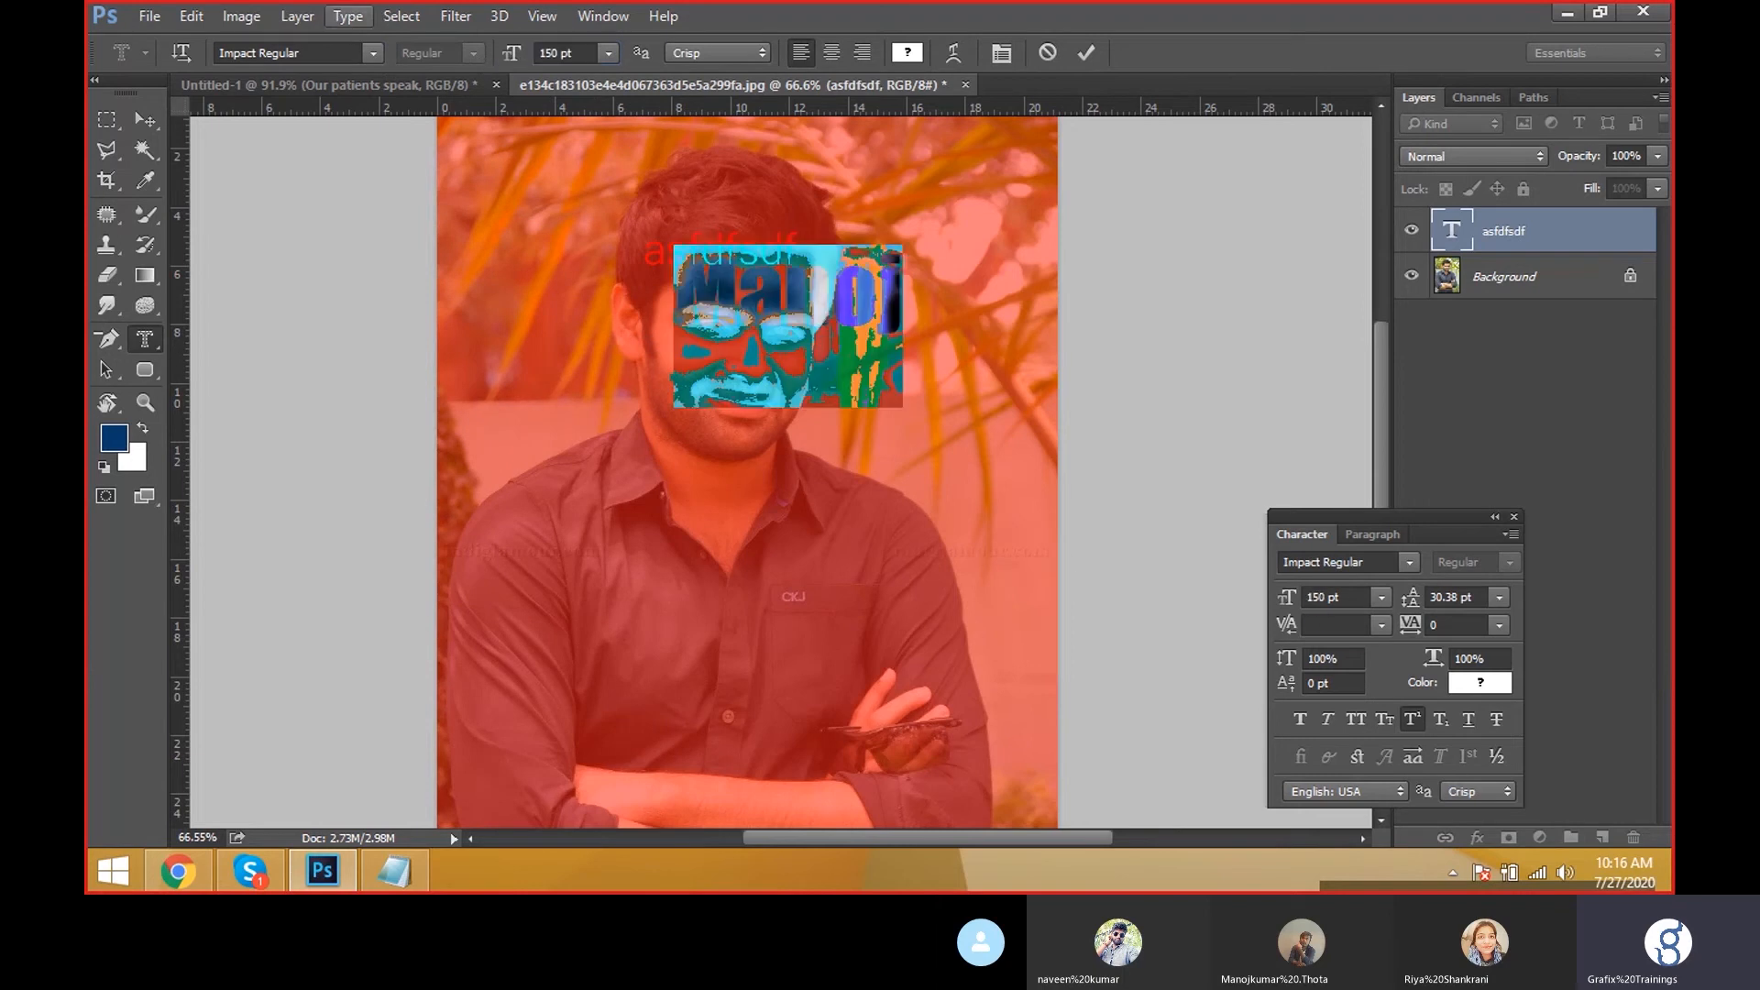
# Reposition the mask text over the man's eyes and convert it into a selection
pyautogui.click(734, 319)
pyautogui.moveTo(940, 382)
pyautogui.mouseDown()
pyautogui.moveTo(900, 427)
pyautogui.moveTo(954, 414)
pyautogui.moveTo(962, 392)
pyautogui.moveTo(982, 405)
pyautogui.moveTo(955, 397)
pyautogui.moveTo(983, 398)
pyautogui.moveTo(973, 365)
pyautogui.moveTo(945, 385)
pyautogui.mouseUp()
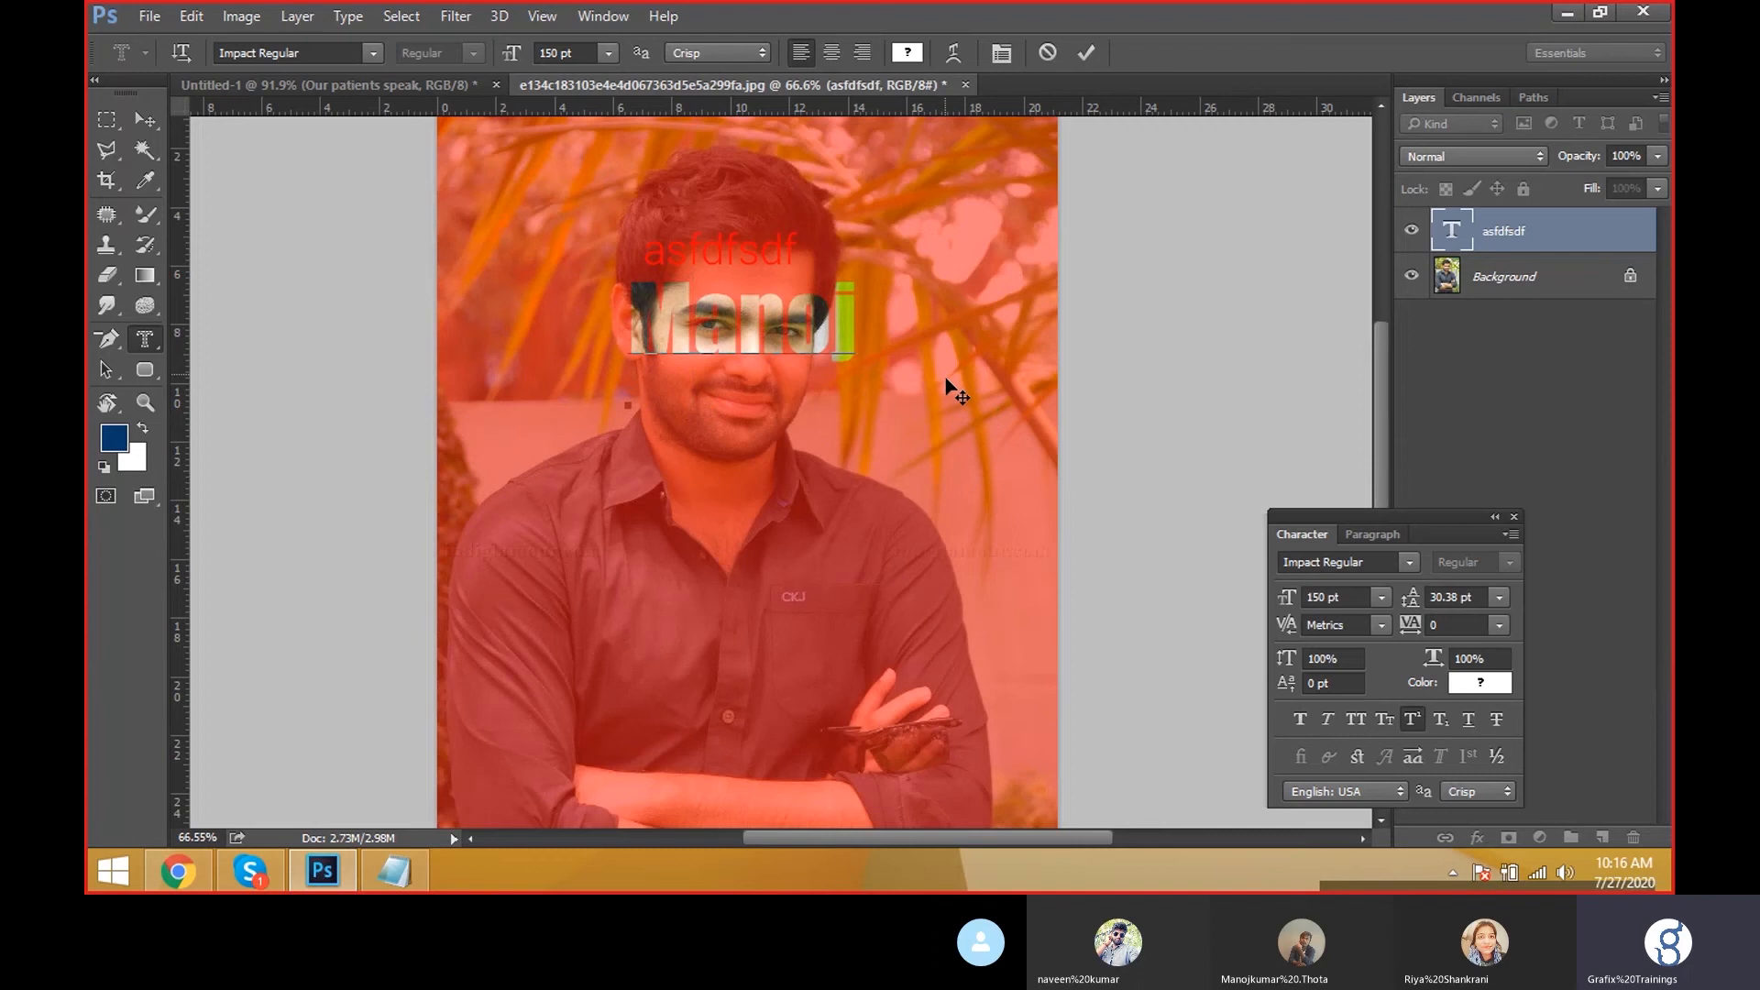
pyautogui.click(159, 129)
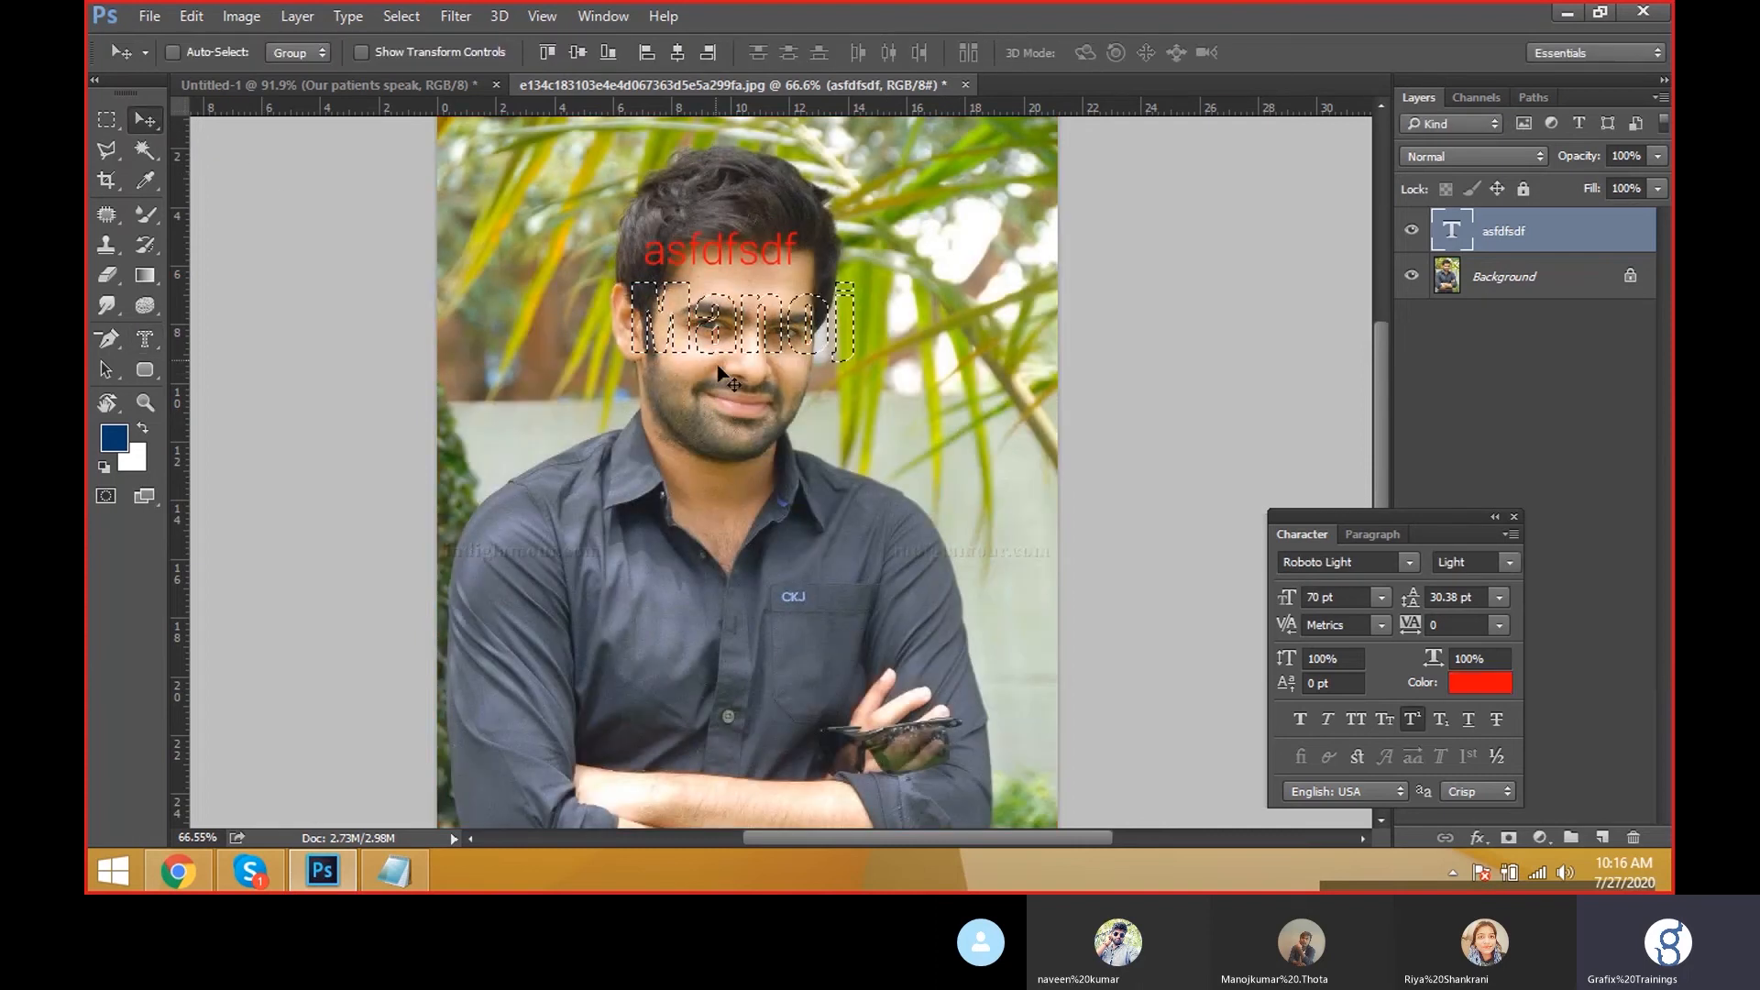
# Copy the name-shaped selection from the photo's Background layer into the Untitled-1 document with the Move tool
pyautogui.moveTo(683, 295); pyautogui.dragTo(541, 119)
pyautogui.hotkey('ctrl', 'z')
pyautogui.click(1466, 277)
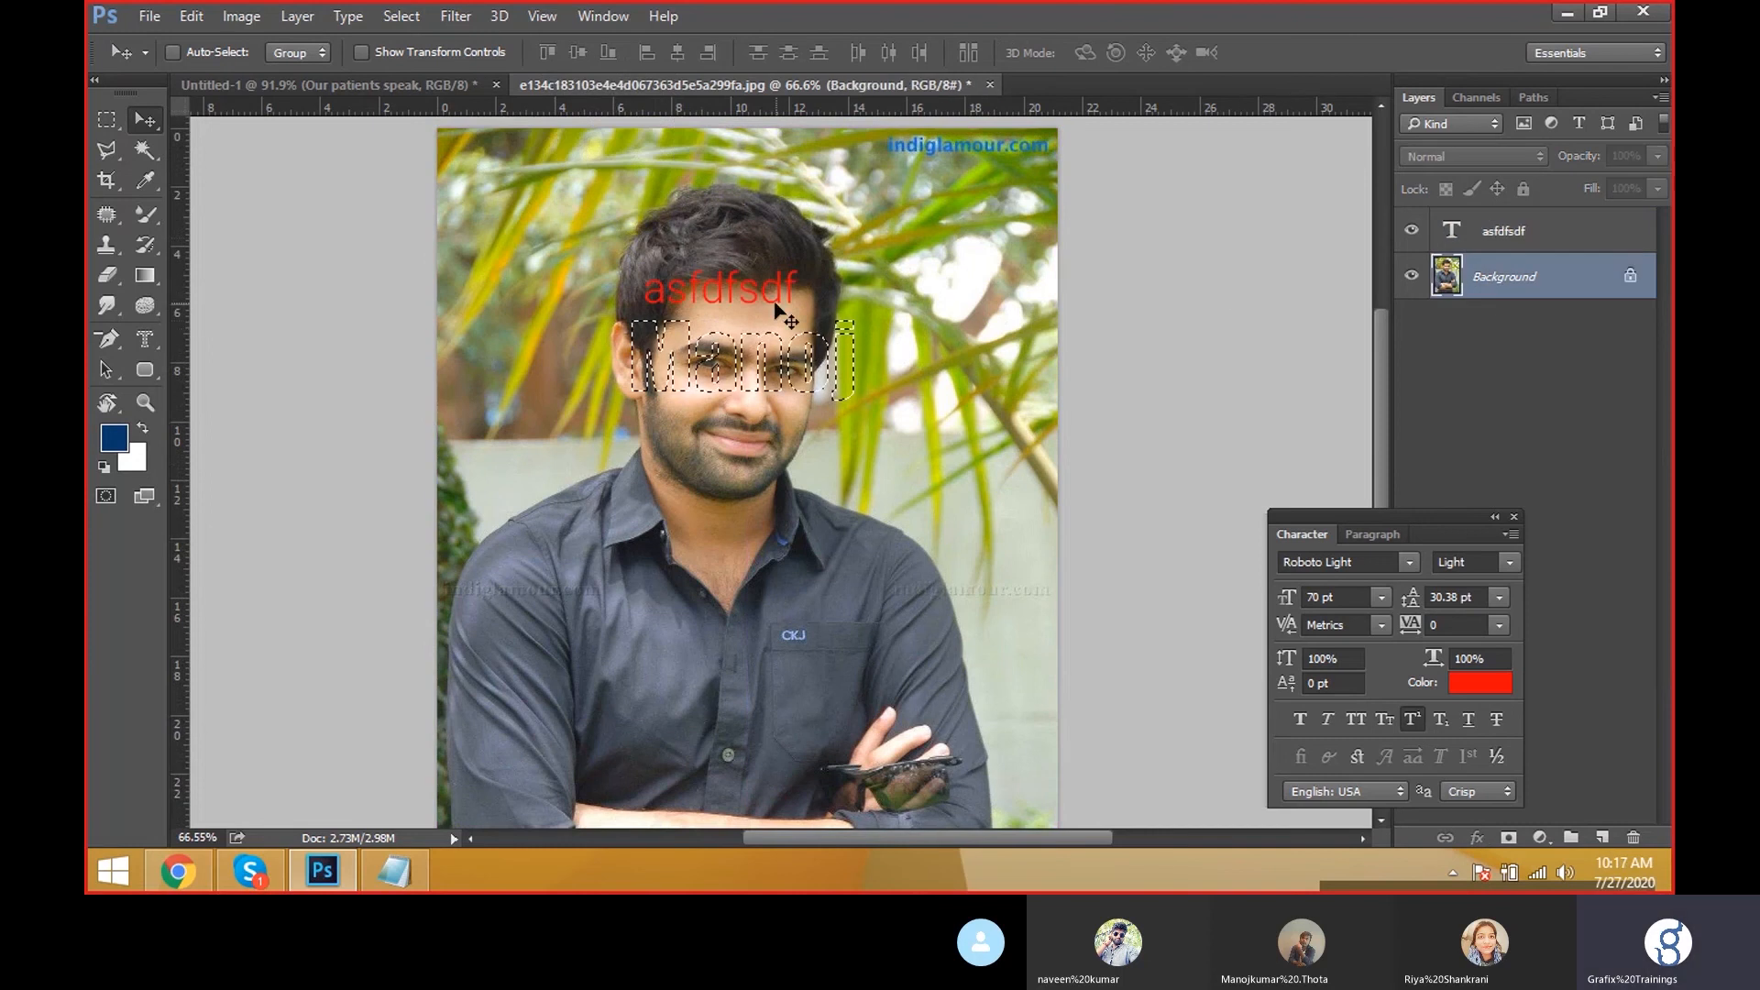
pyautogui.moveTo(720, 321); pyautogui.dragTo(1029, 686)
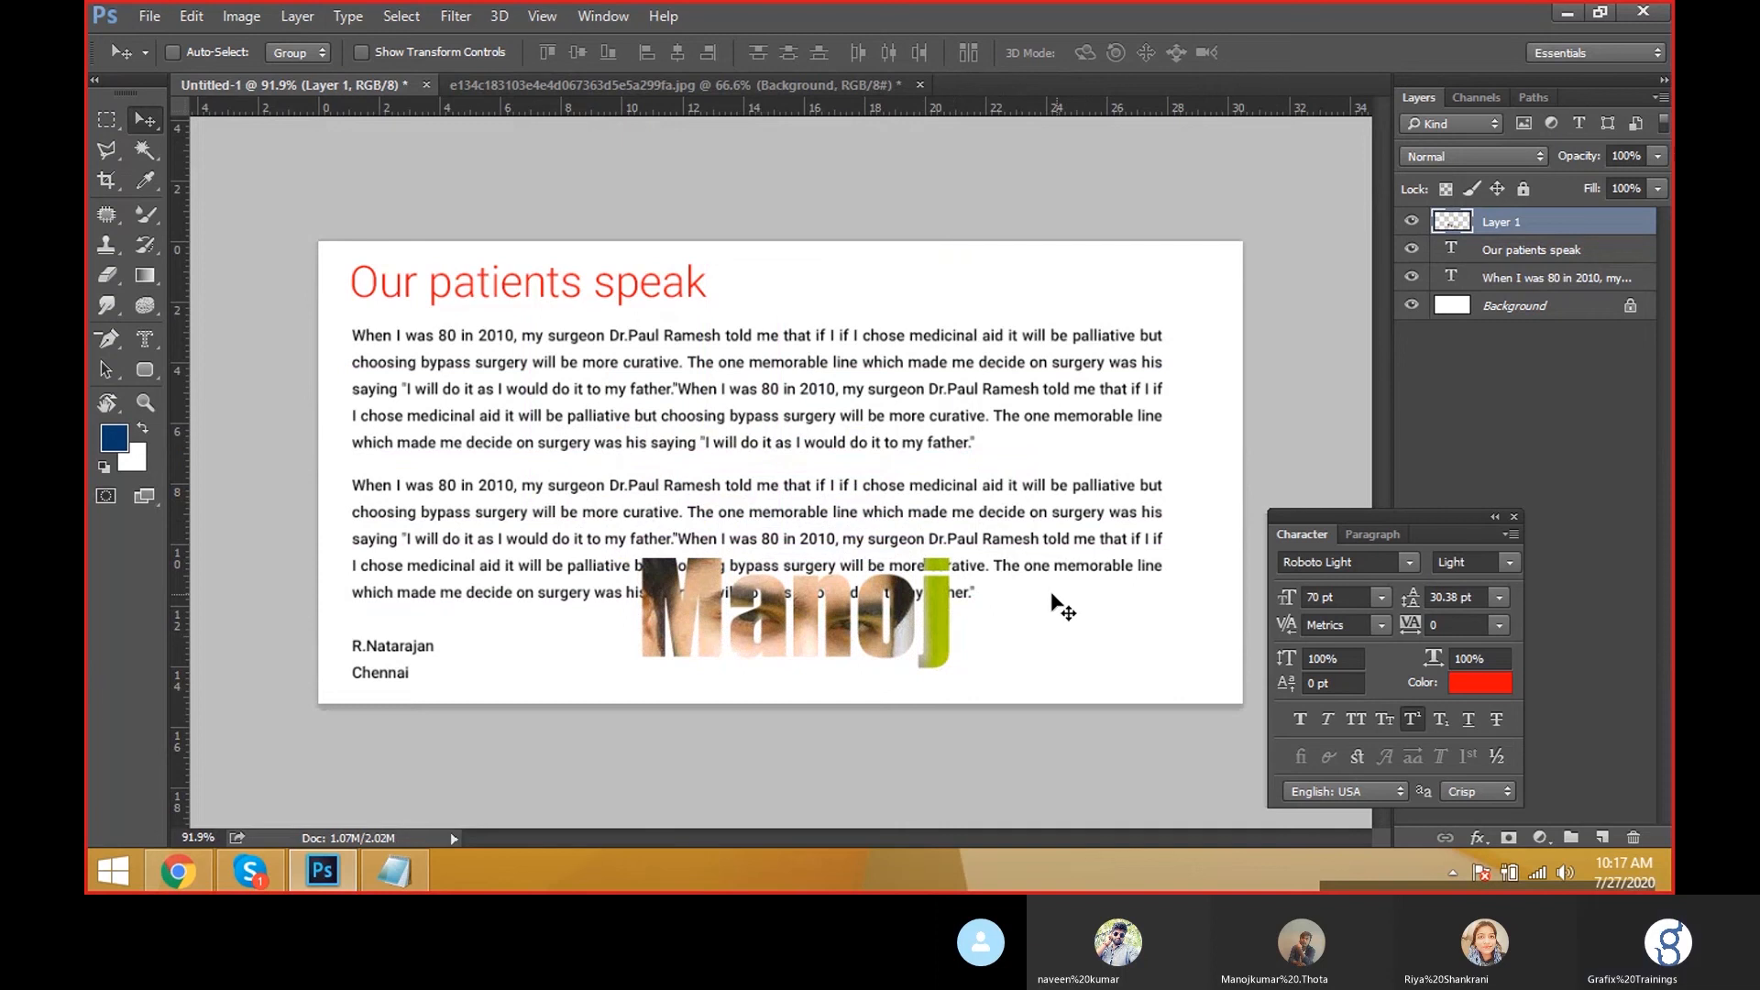
# Delete the picture-filled name layer from the Untitled-1 document
pyautogui.click(154, 338)
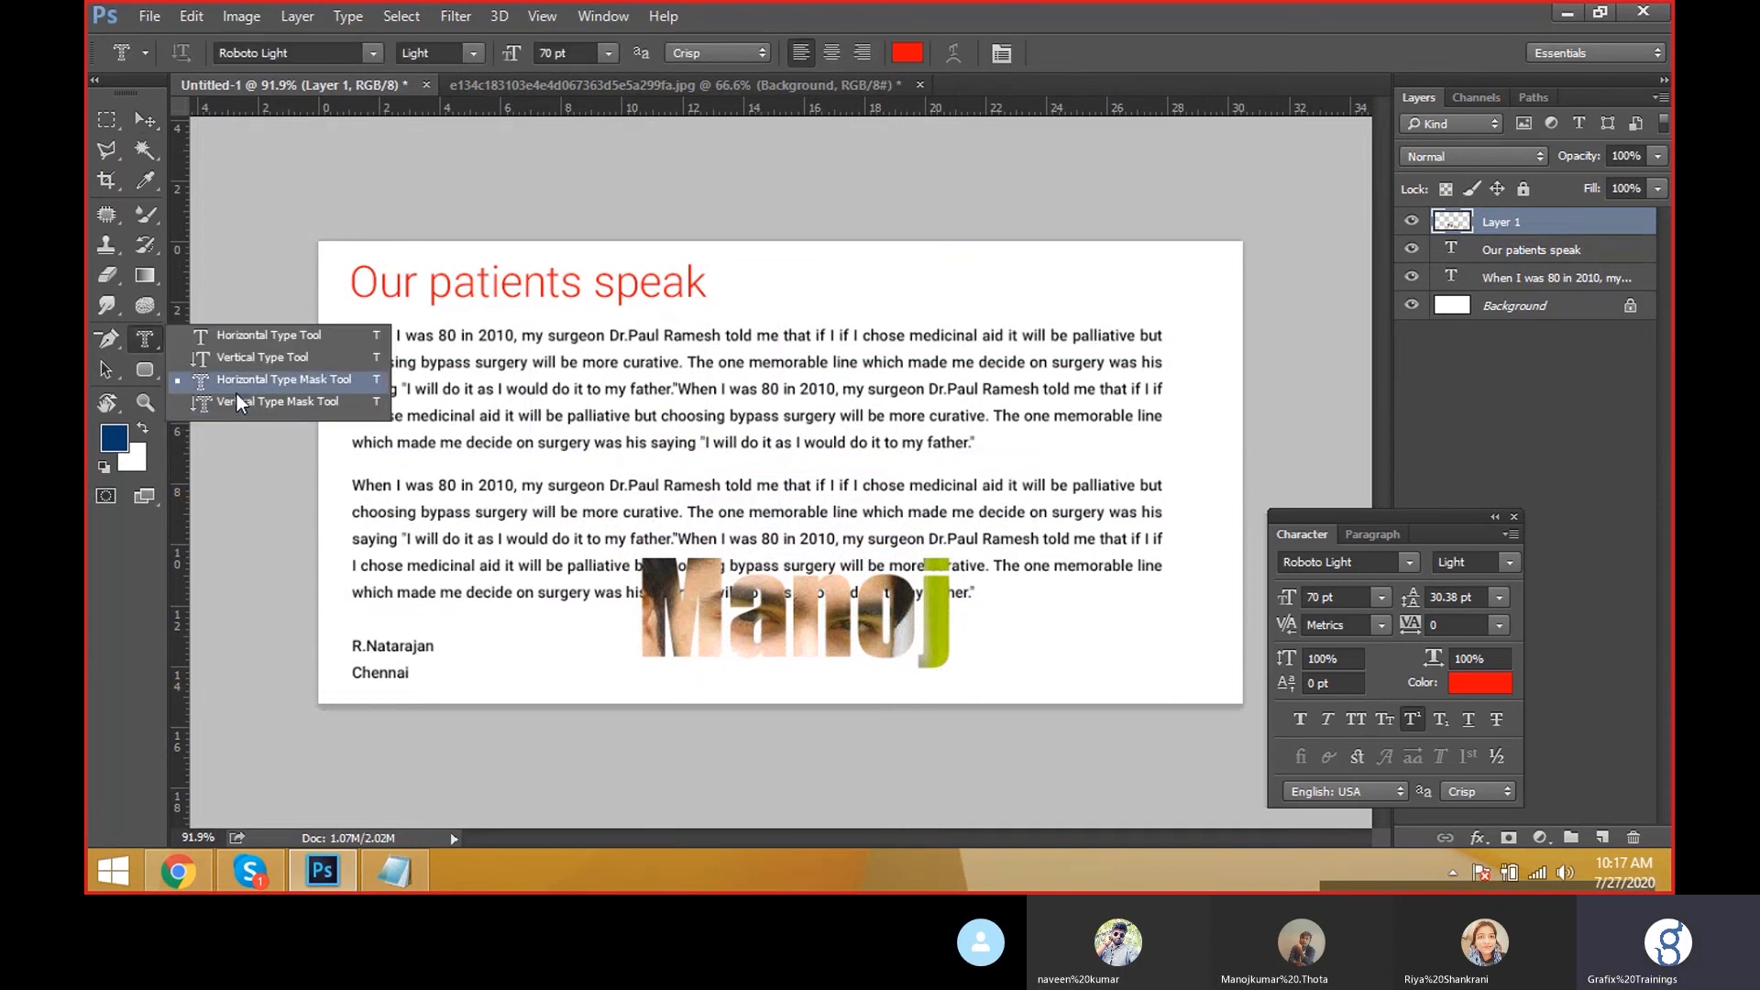
pyautogui.click(145, 119)
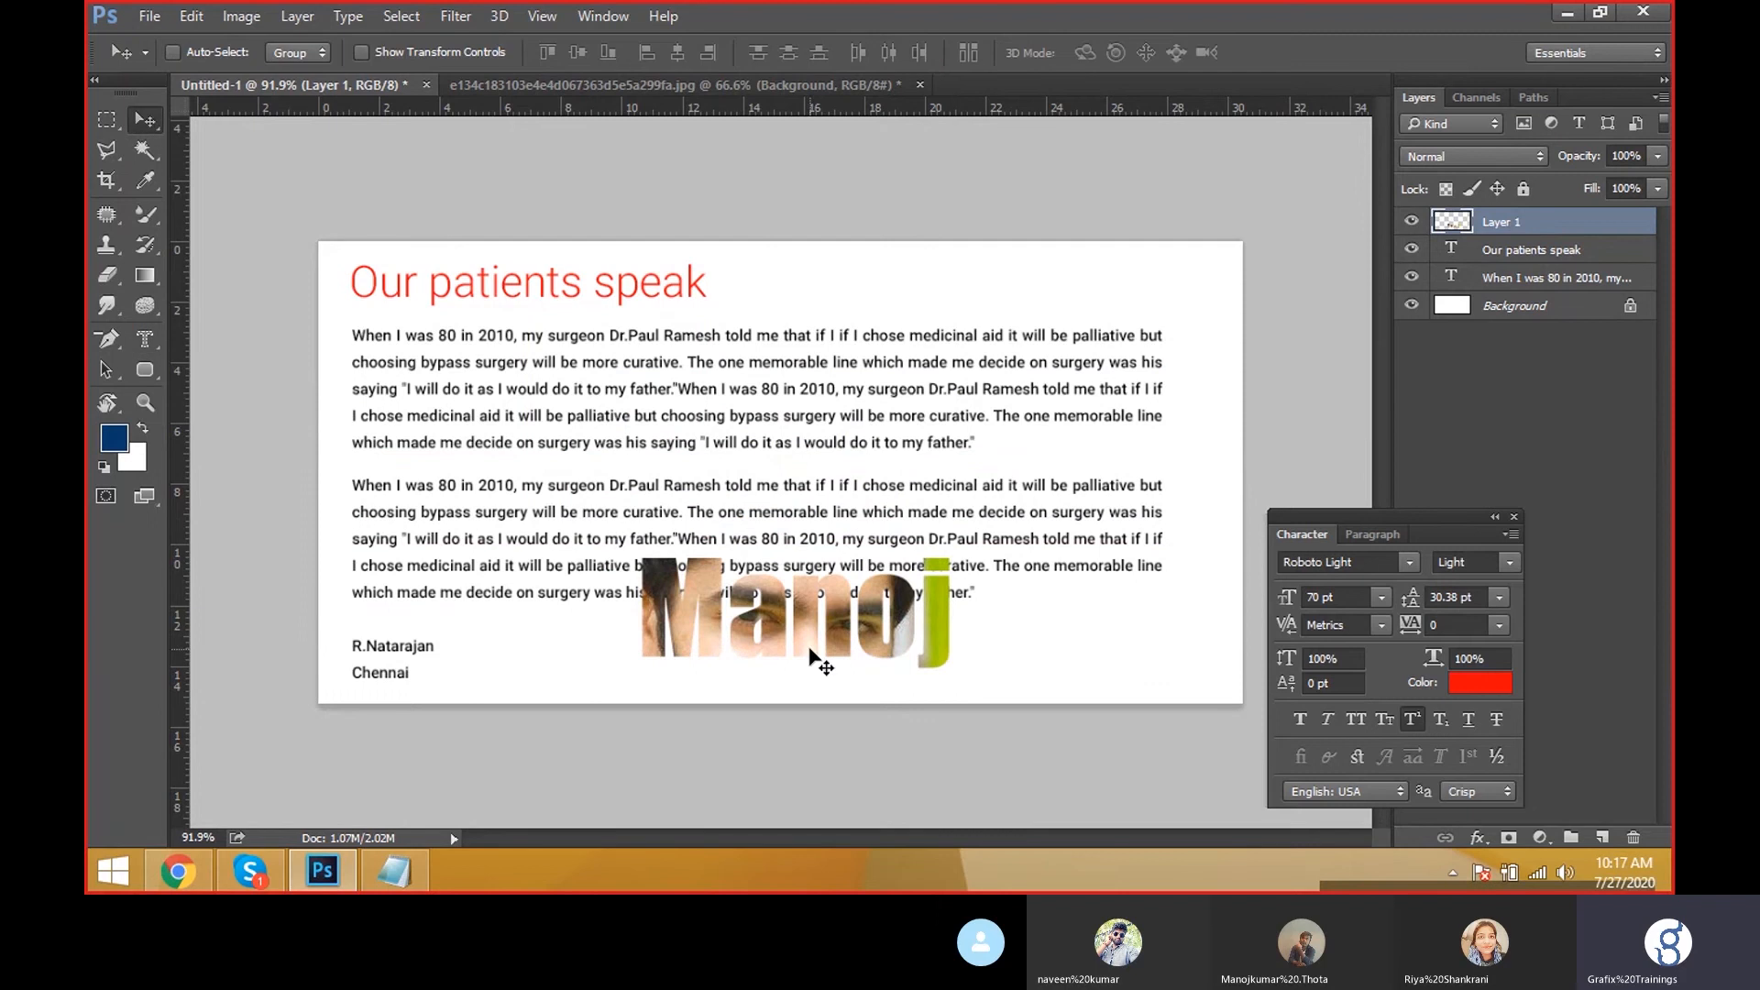
pyautogui.press('Delete')
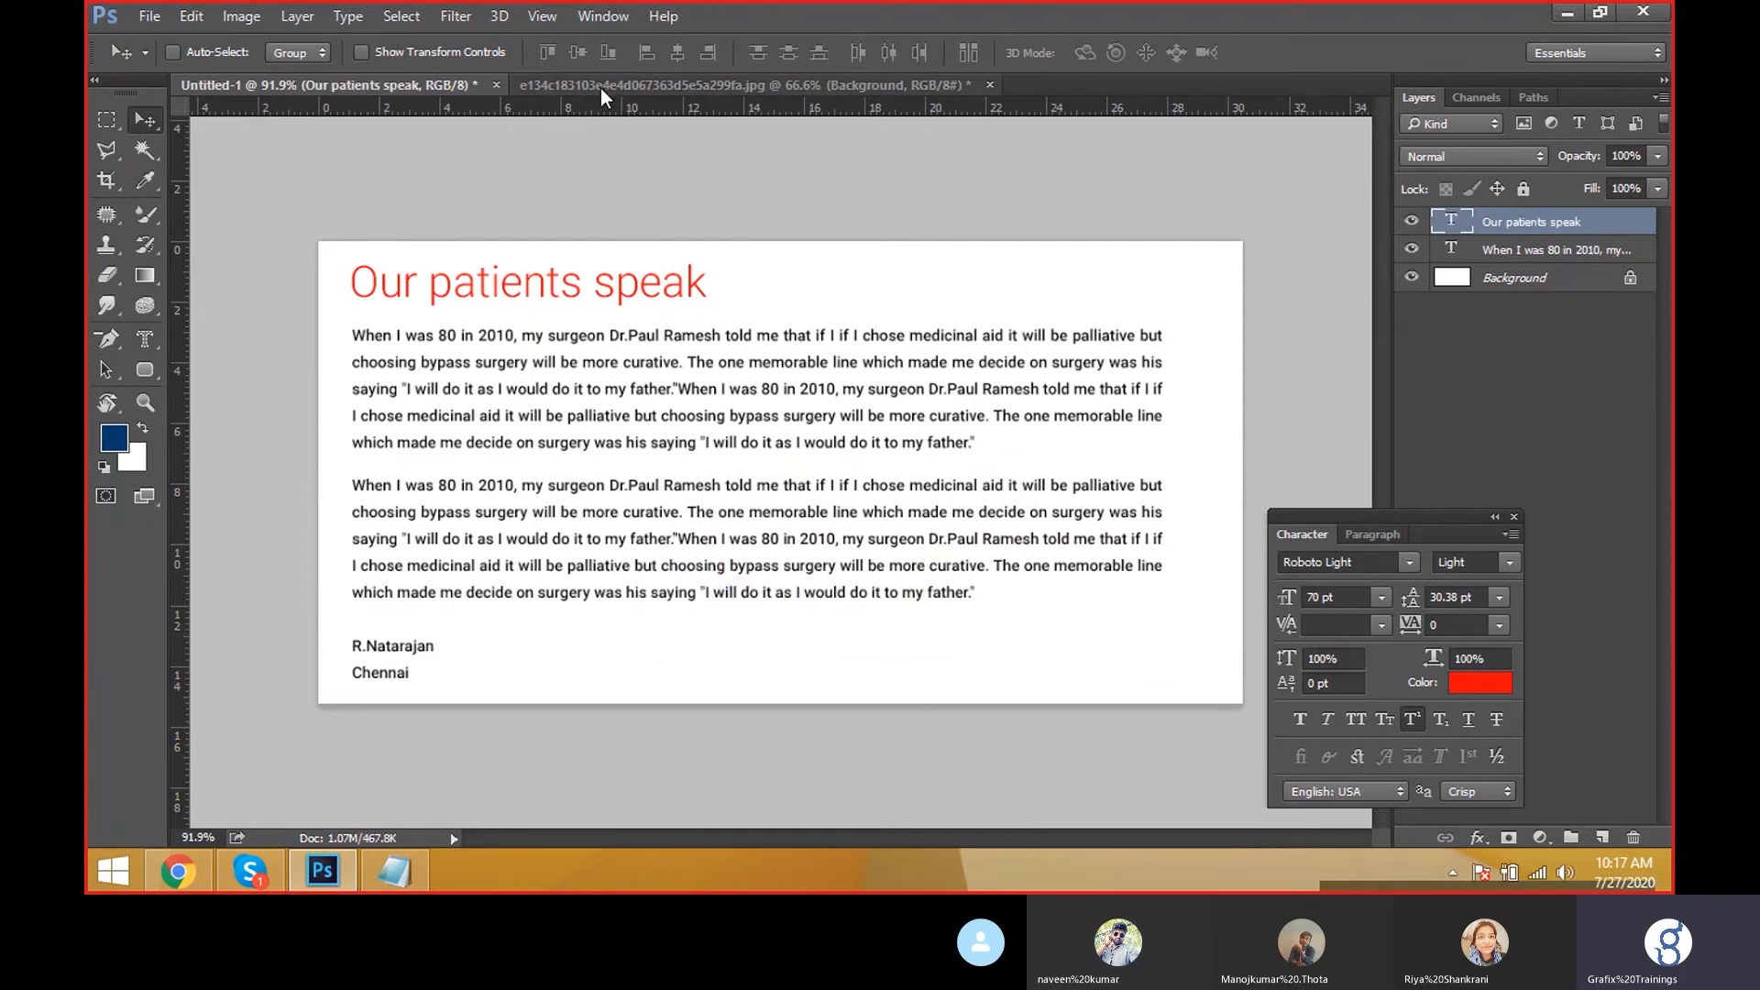
pyautogui.click(602, 85)
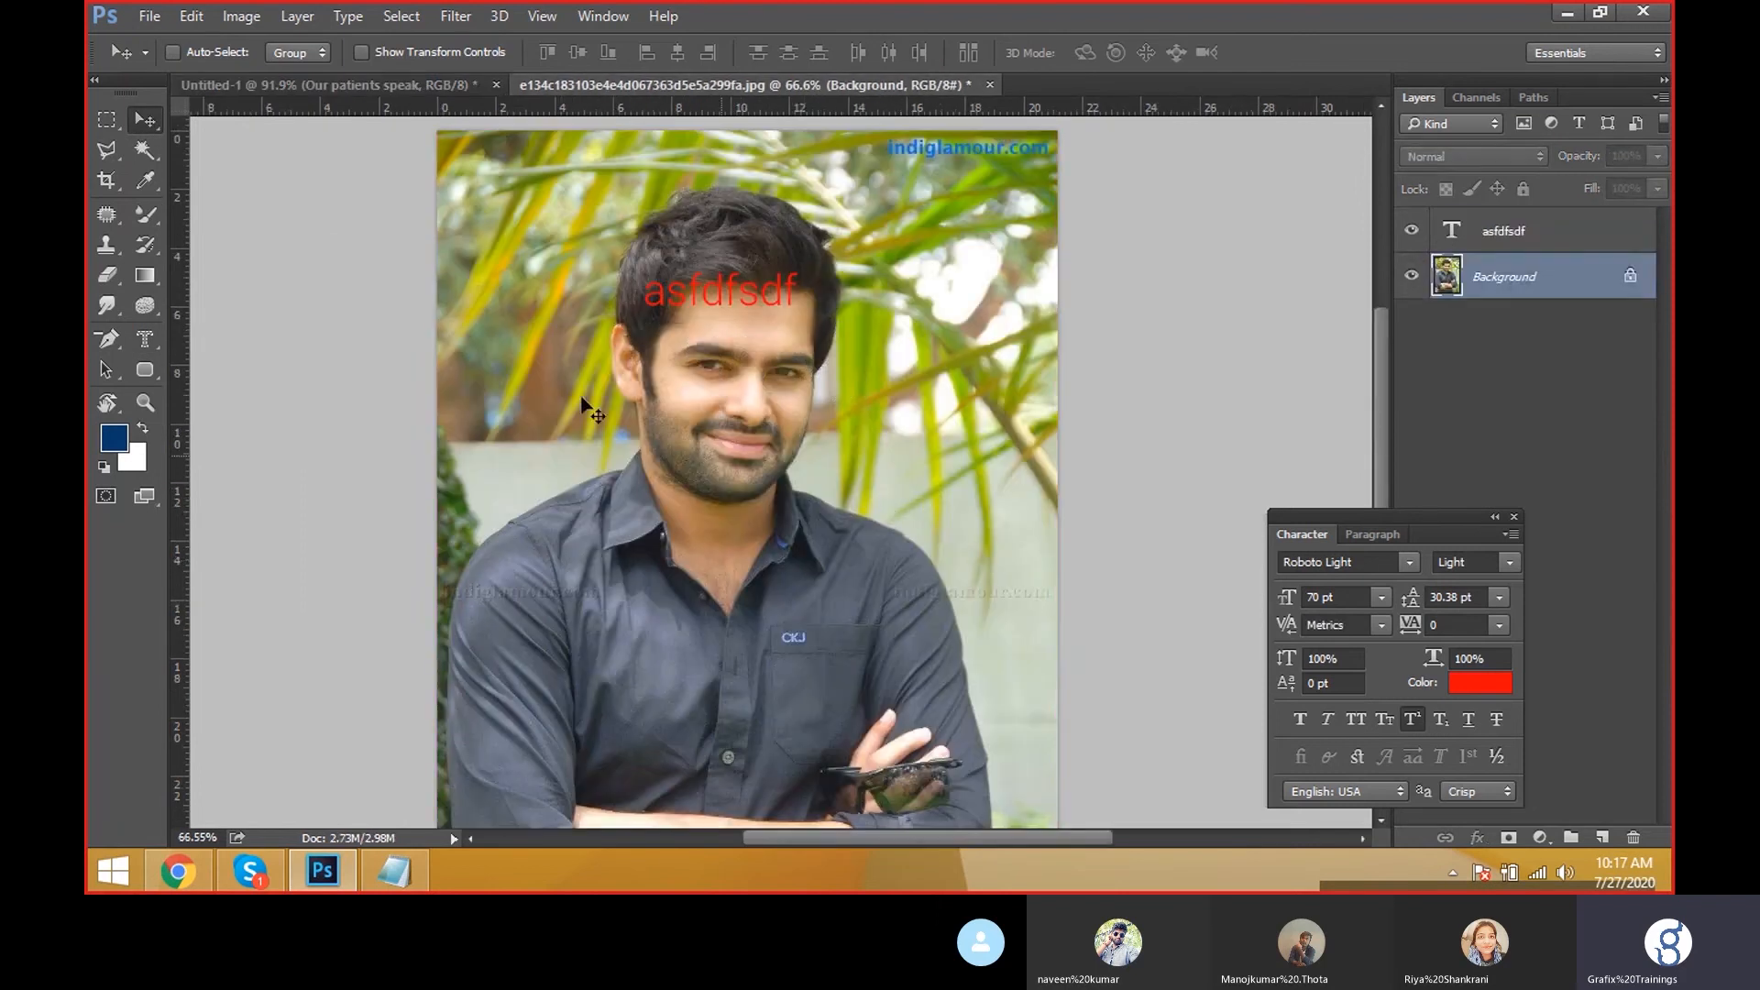
pyautogui.click(151, 349)
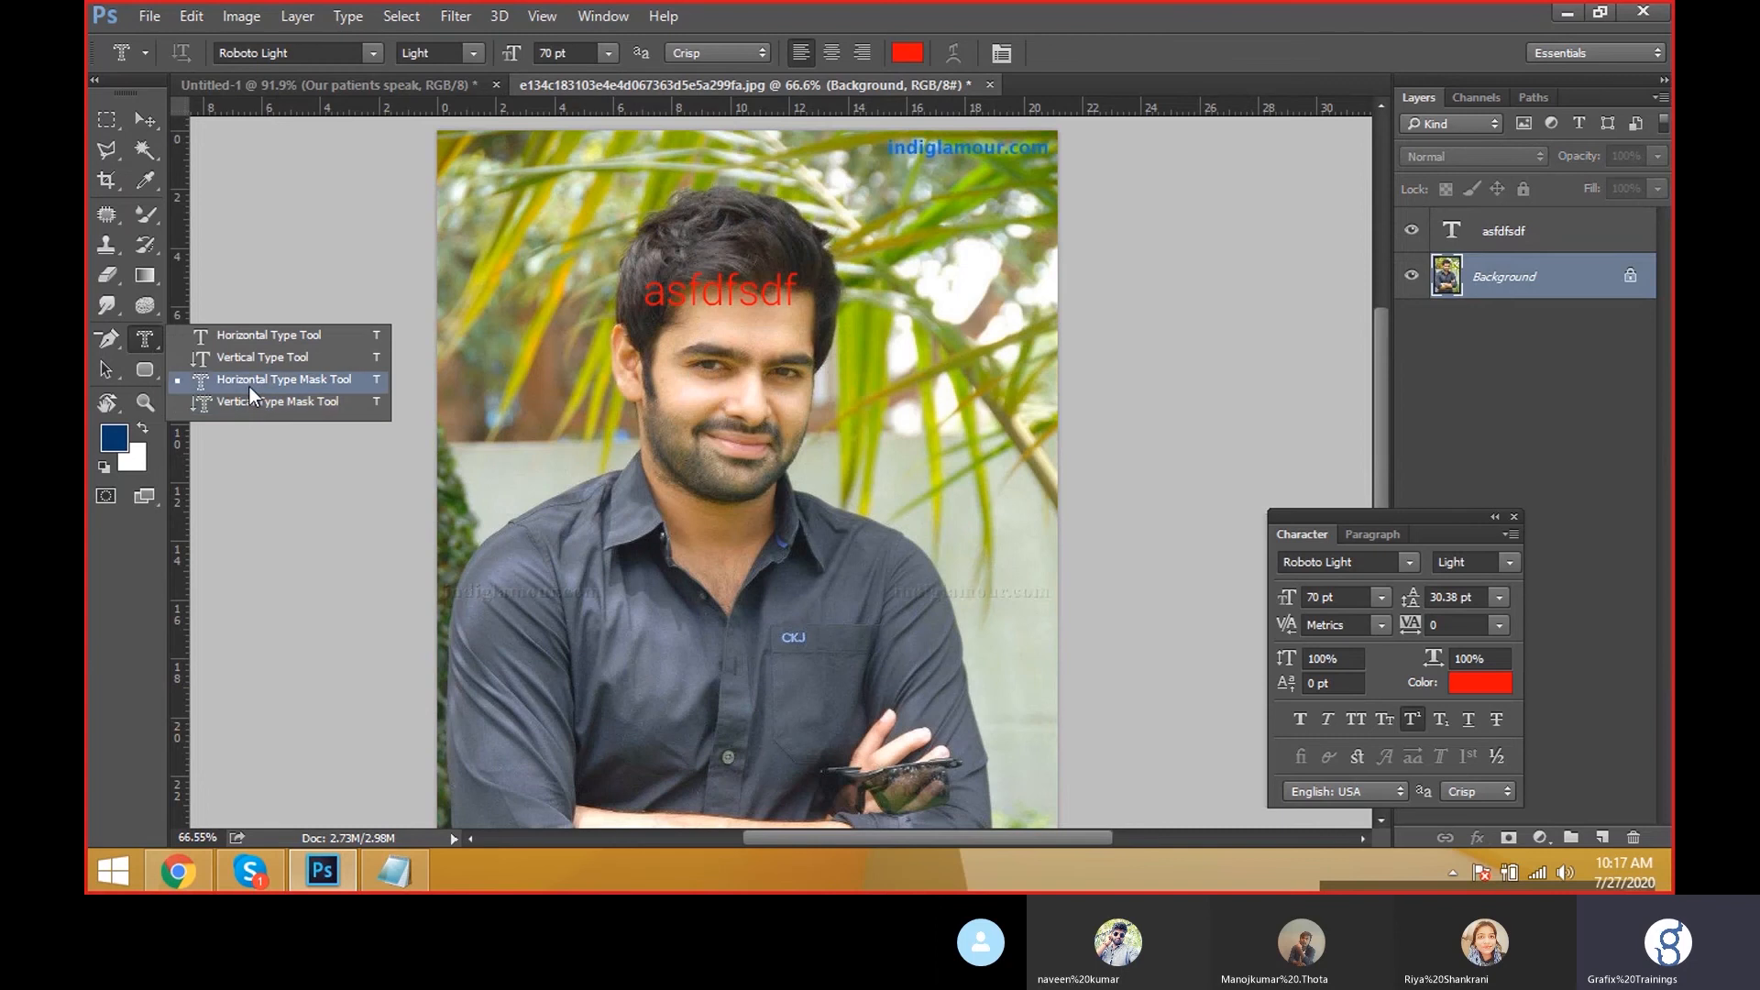
pyautogui.click(249, 385)
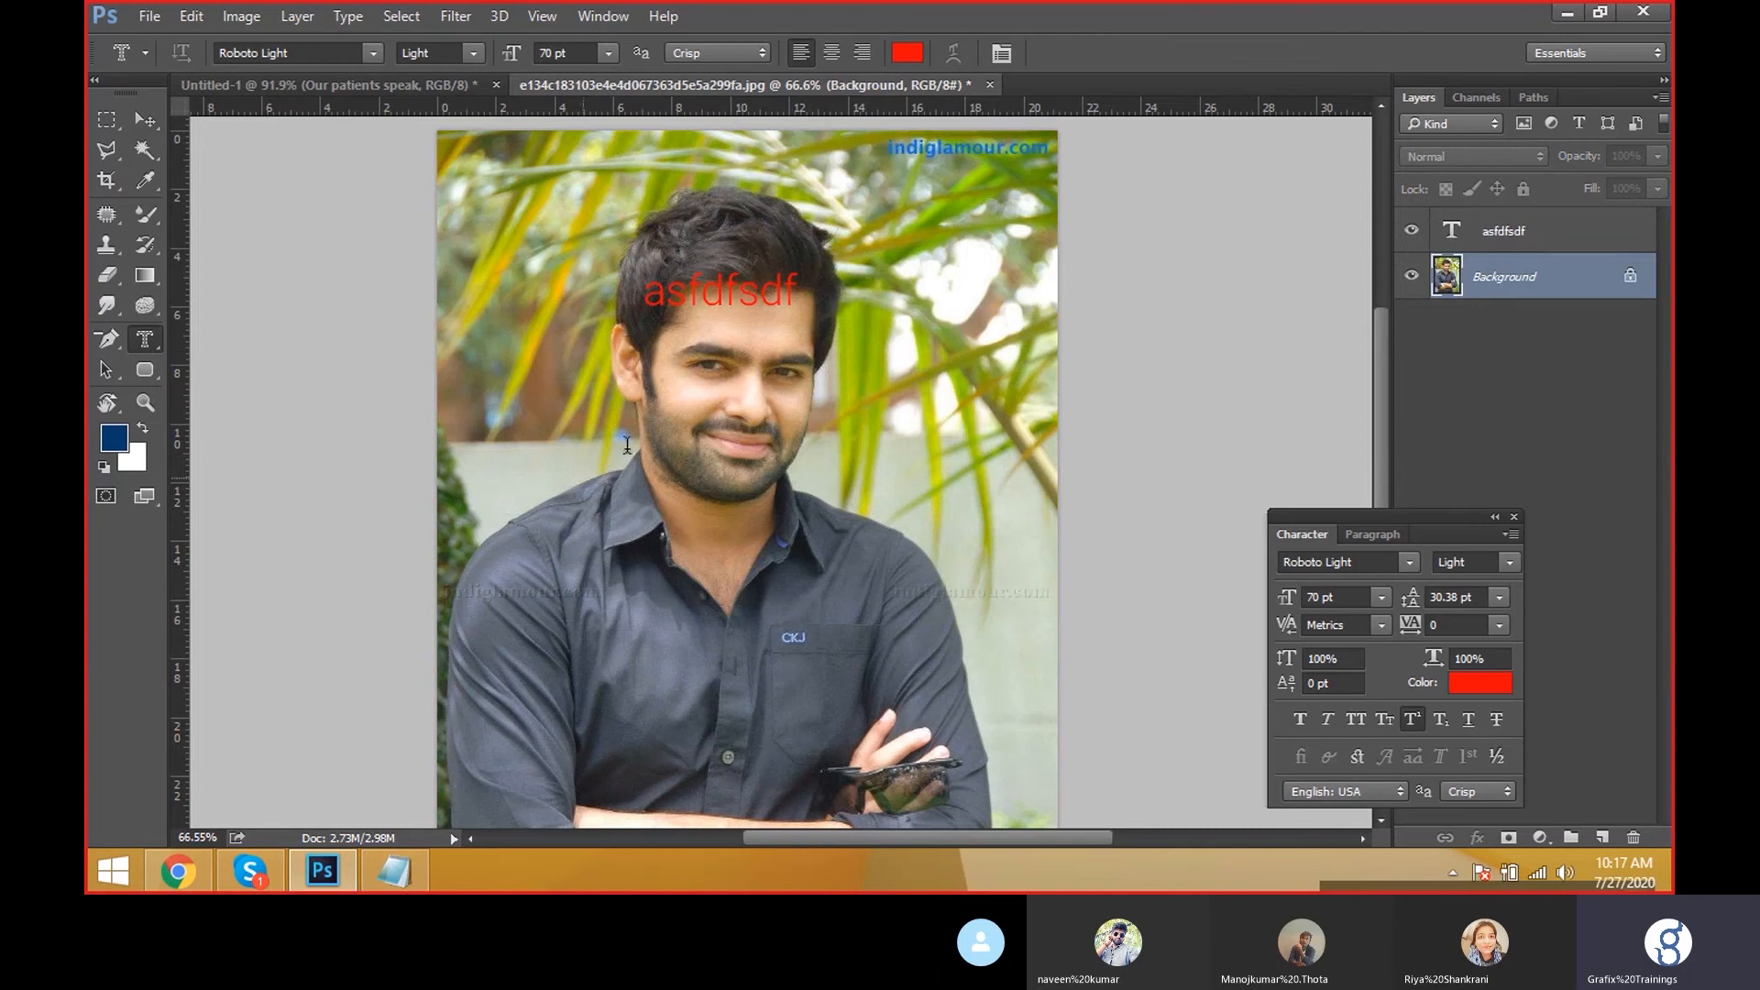
pyautogui.click(683, 401)
pyautogui.press('Escape')
# Open the image Samantha-Akkineni-yellow-lehenga-1366x768.jpg from the IMAGES folder
pyautogui.hotkey('ctrl', 'o')
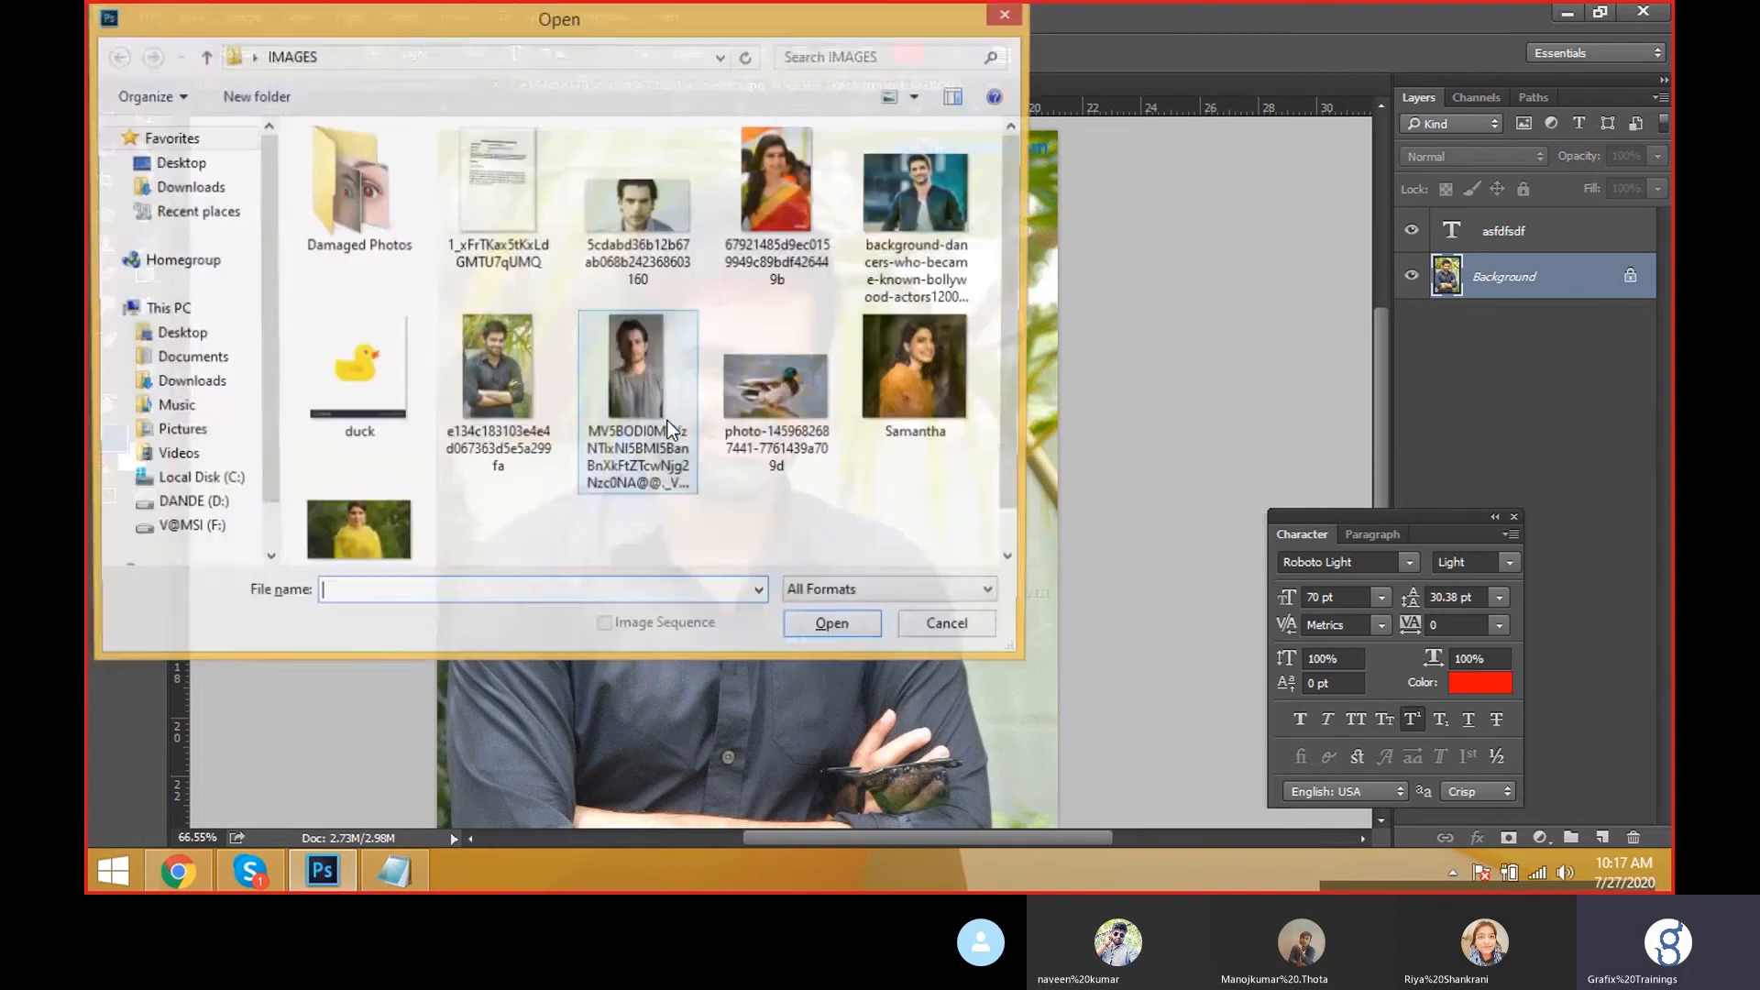
pyautogui.click(911, 410)
pyautogui.doubleClick(910, 409)
pyautogui.click(875, 337)
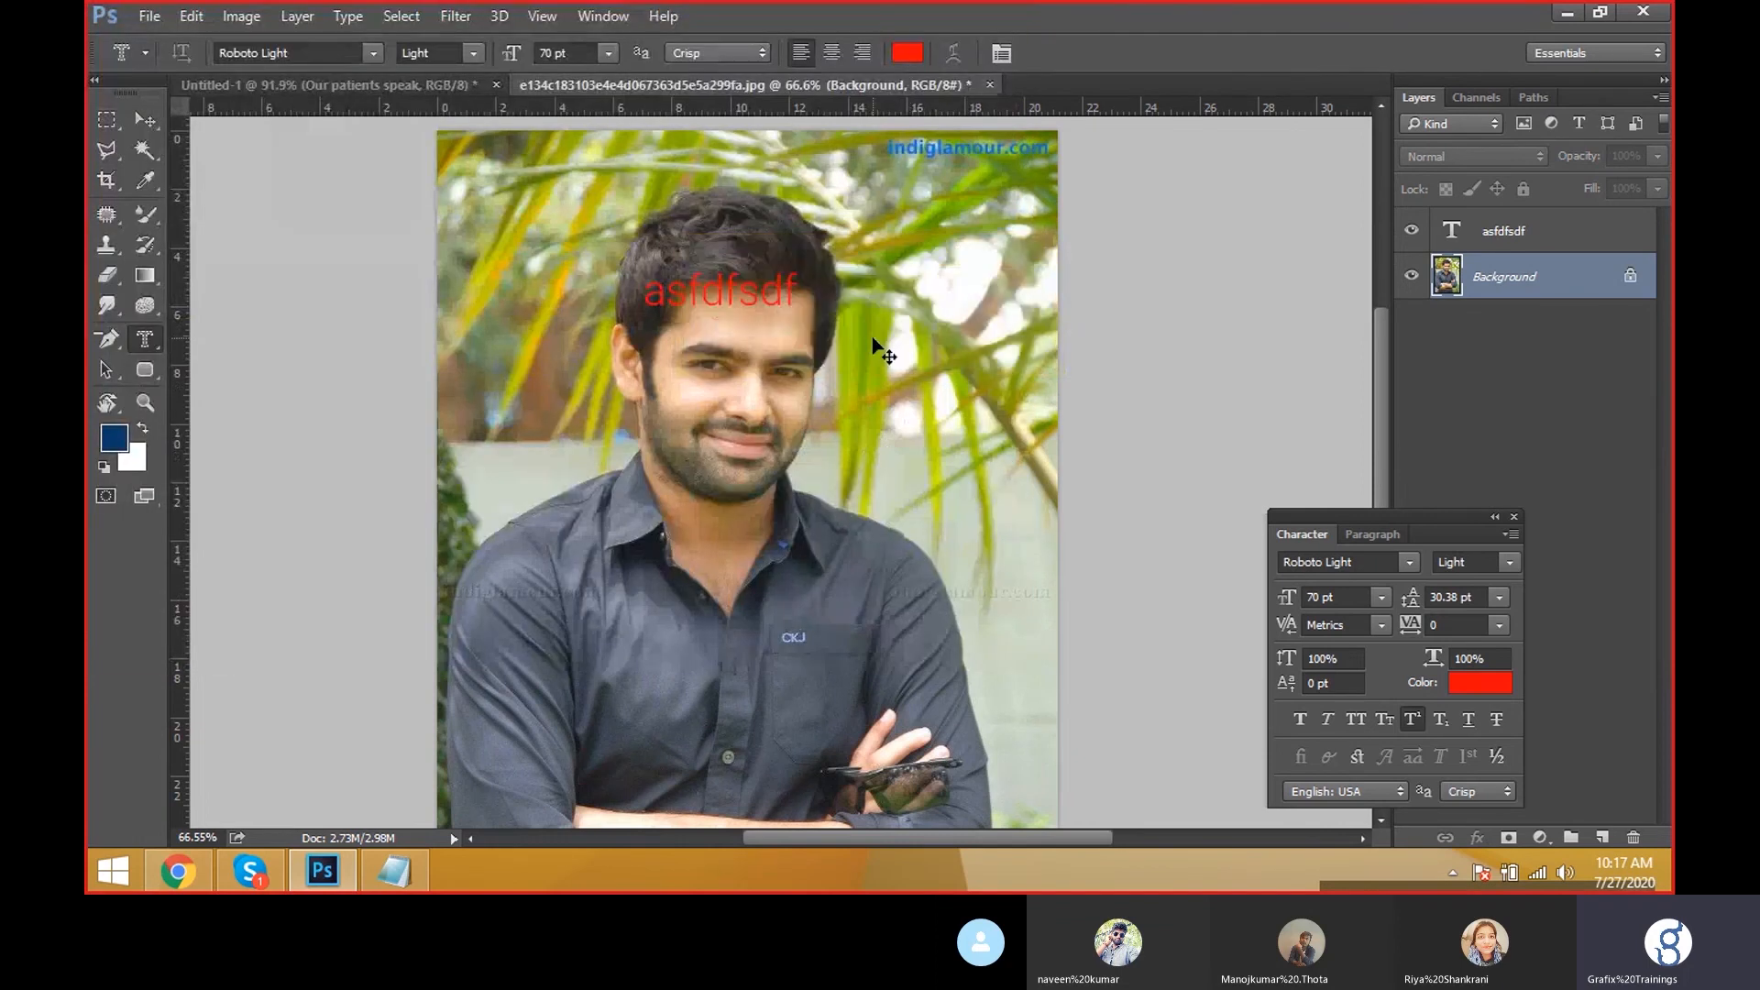
pyautogui.hotkey('ctrl', 'o')
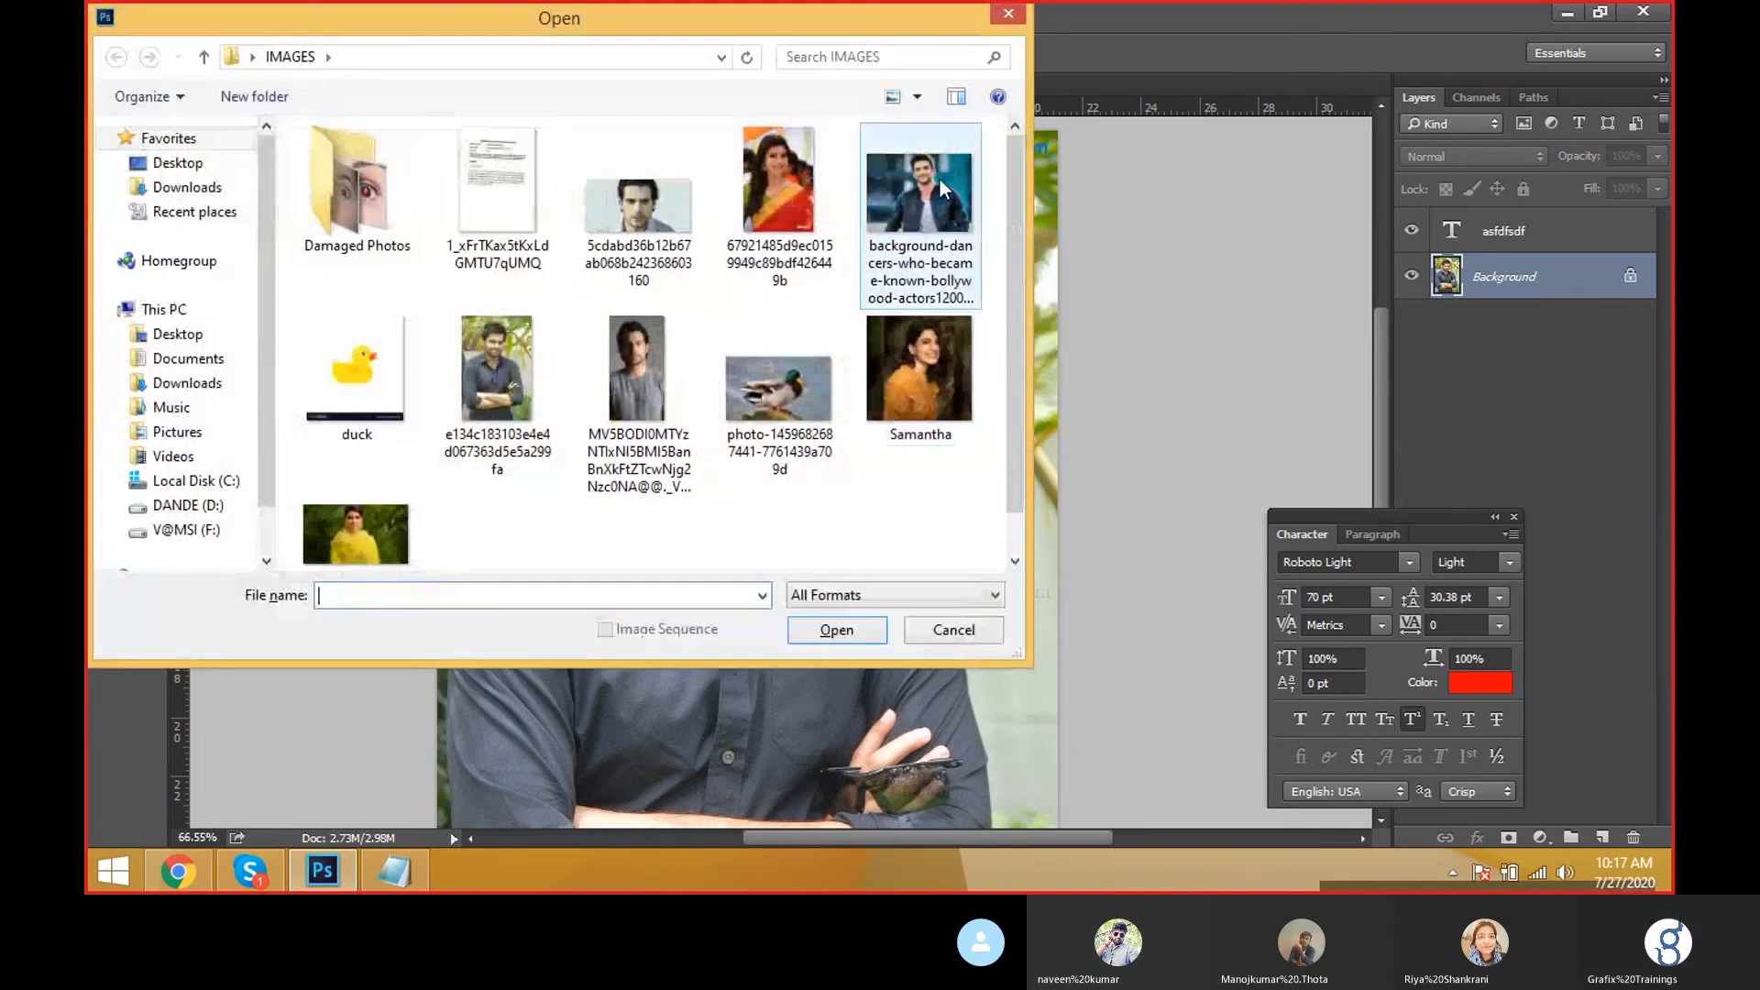
pyautogui.doubleClick(392, 547)
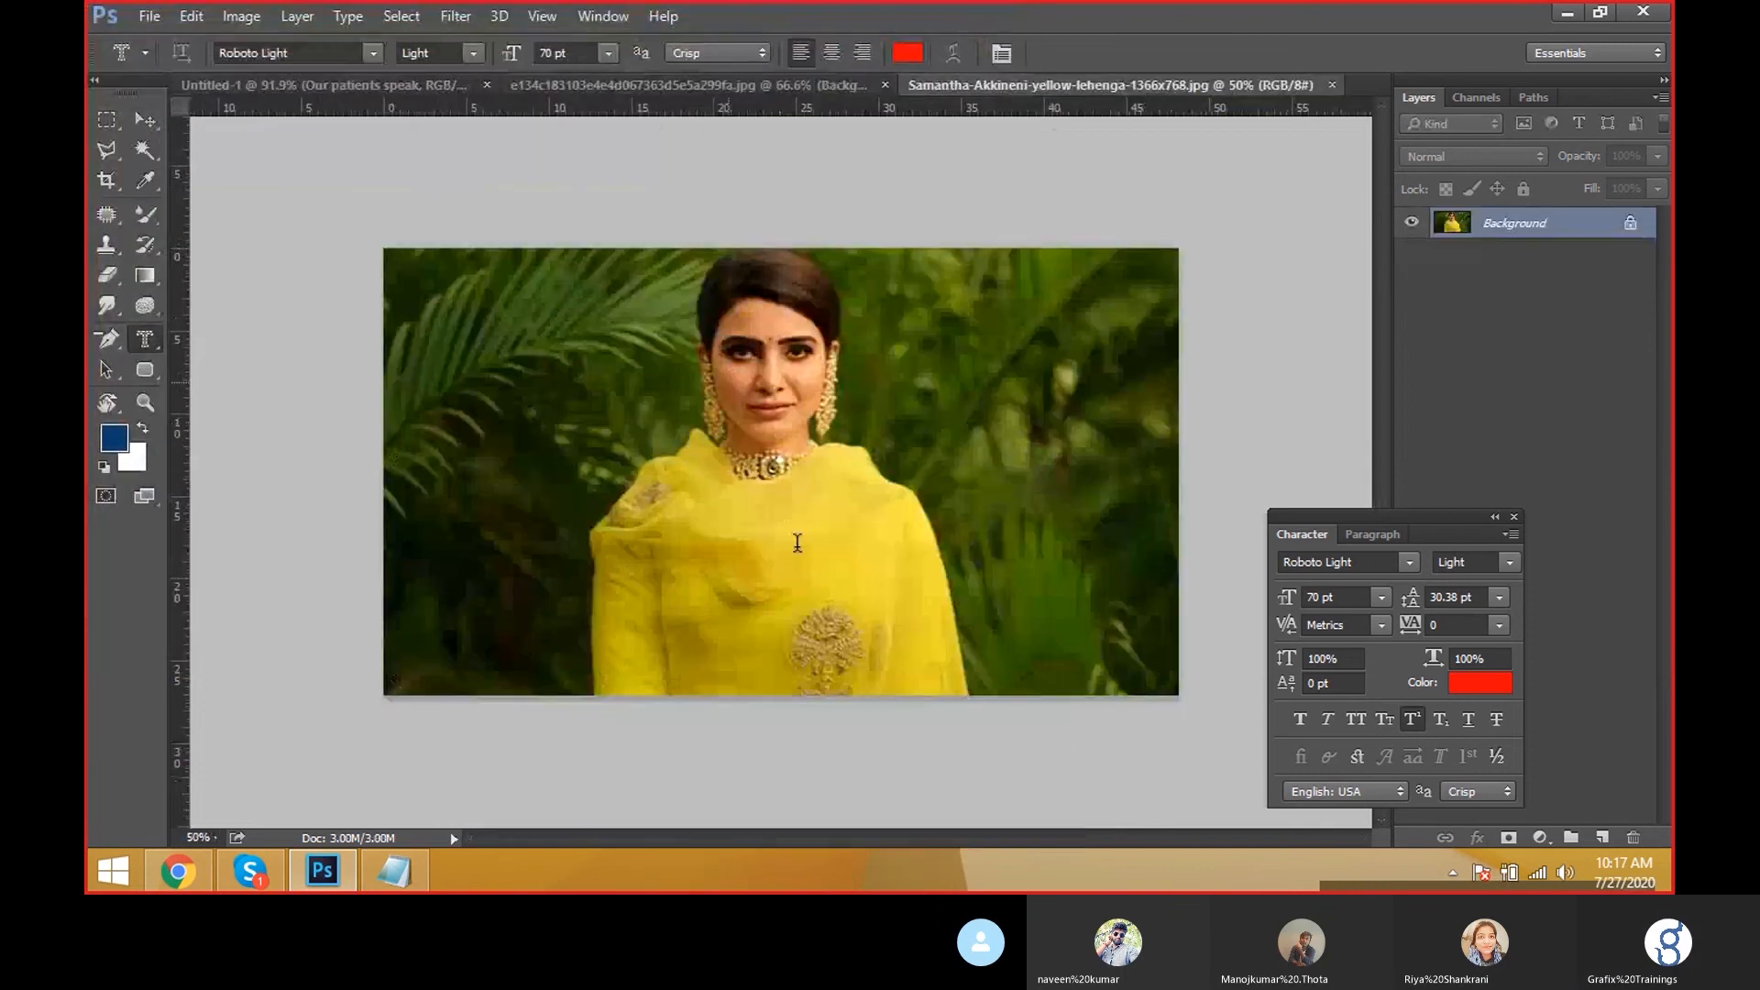
# Enter the short name as horizontal mask text on the woman's photo and set its font to Impact Regular
pyautogui.click(797, 543)
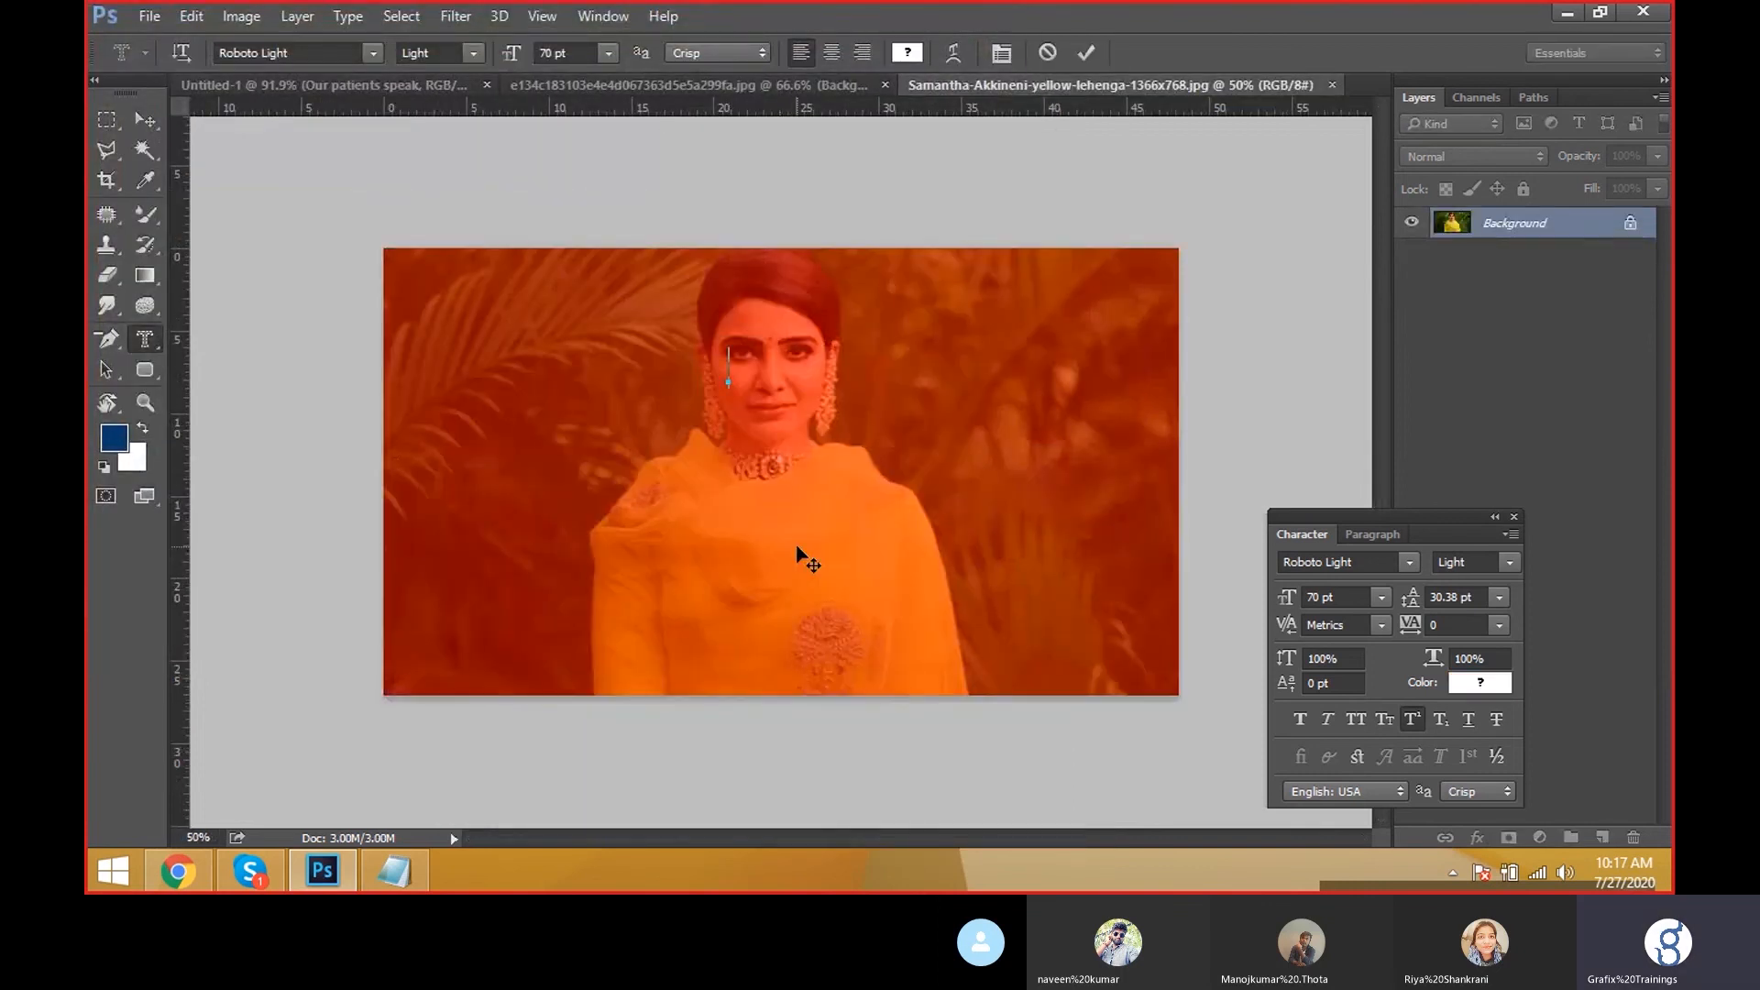
pyautogui.write('s')
pyautogui.hotkey('ctrl', 'a')
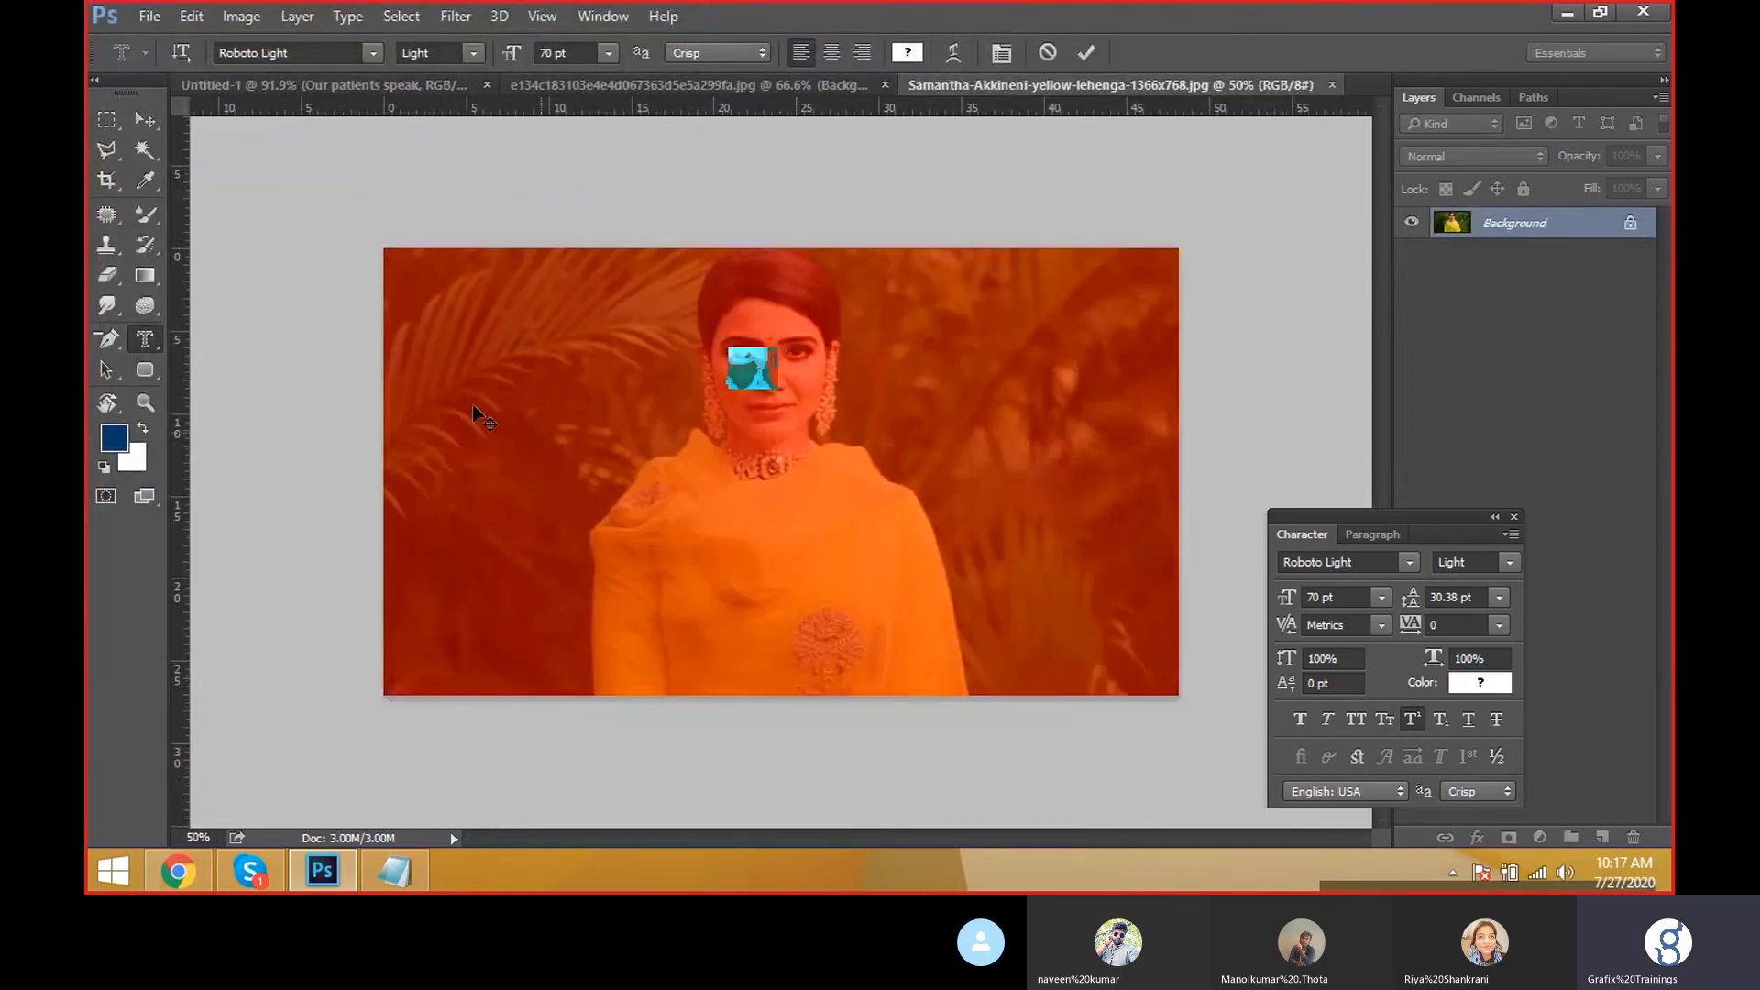
pyautogui.click(317, 53)
pyautogui.write('im')
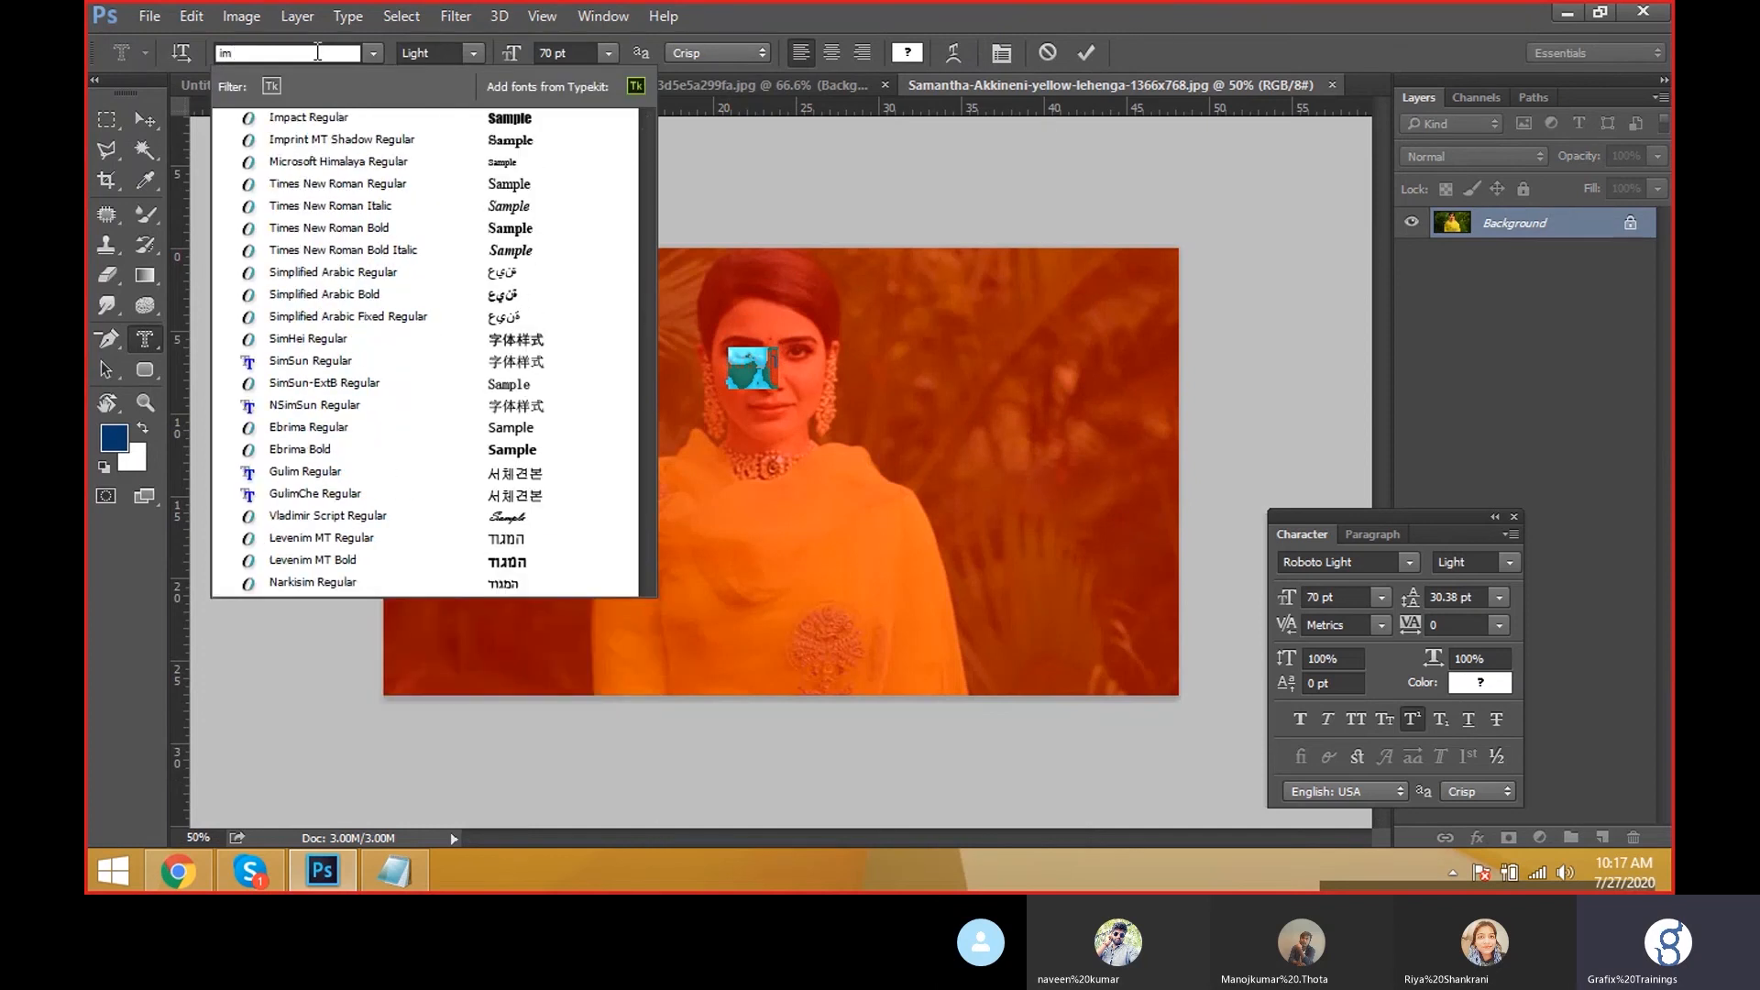
pyautogui.click(310, 117)
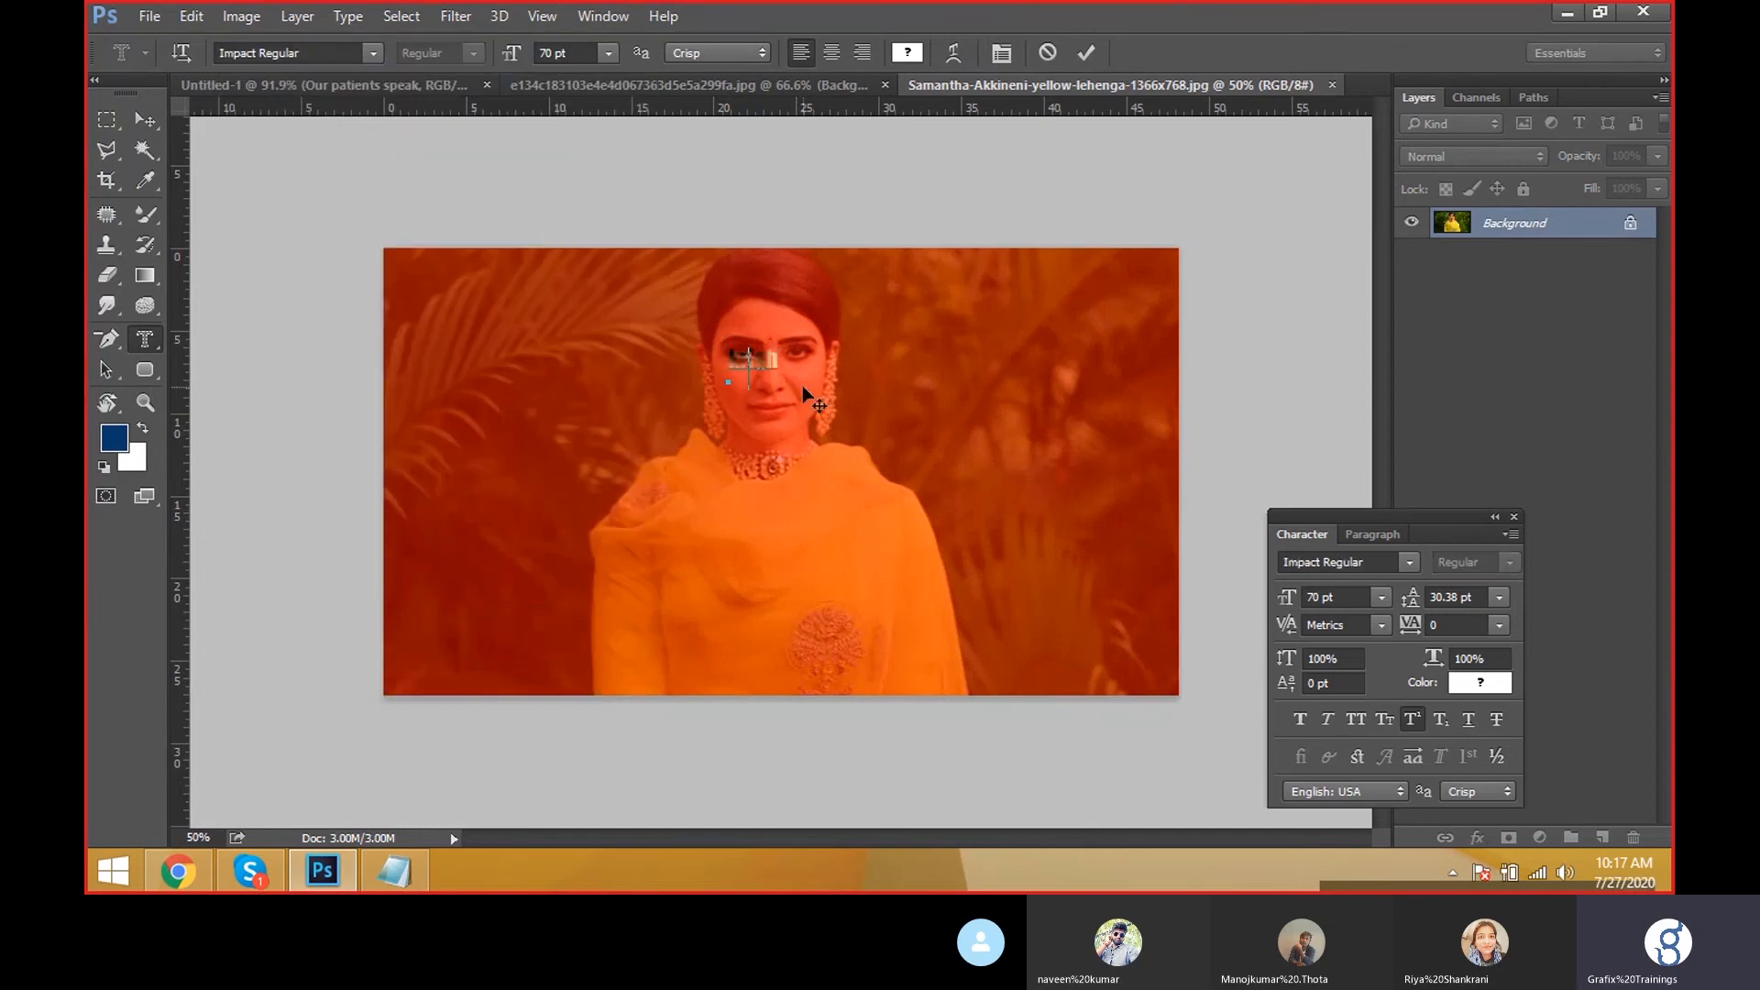
# Set the mask text's size to 350 pt and position it across the woman's face
pyautogui.moveTo(587, 53); pyautogui.dragTo(311, 34)
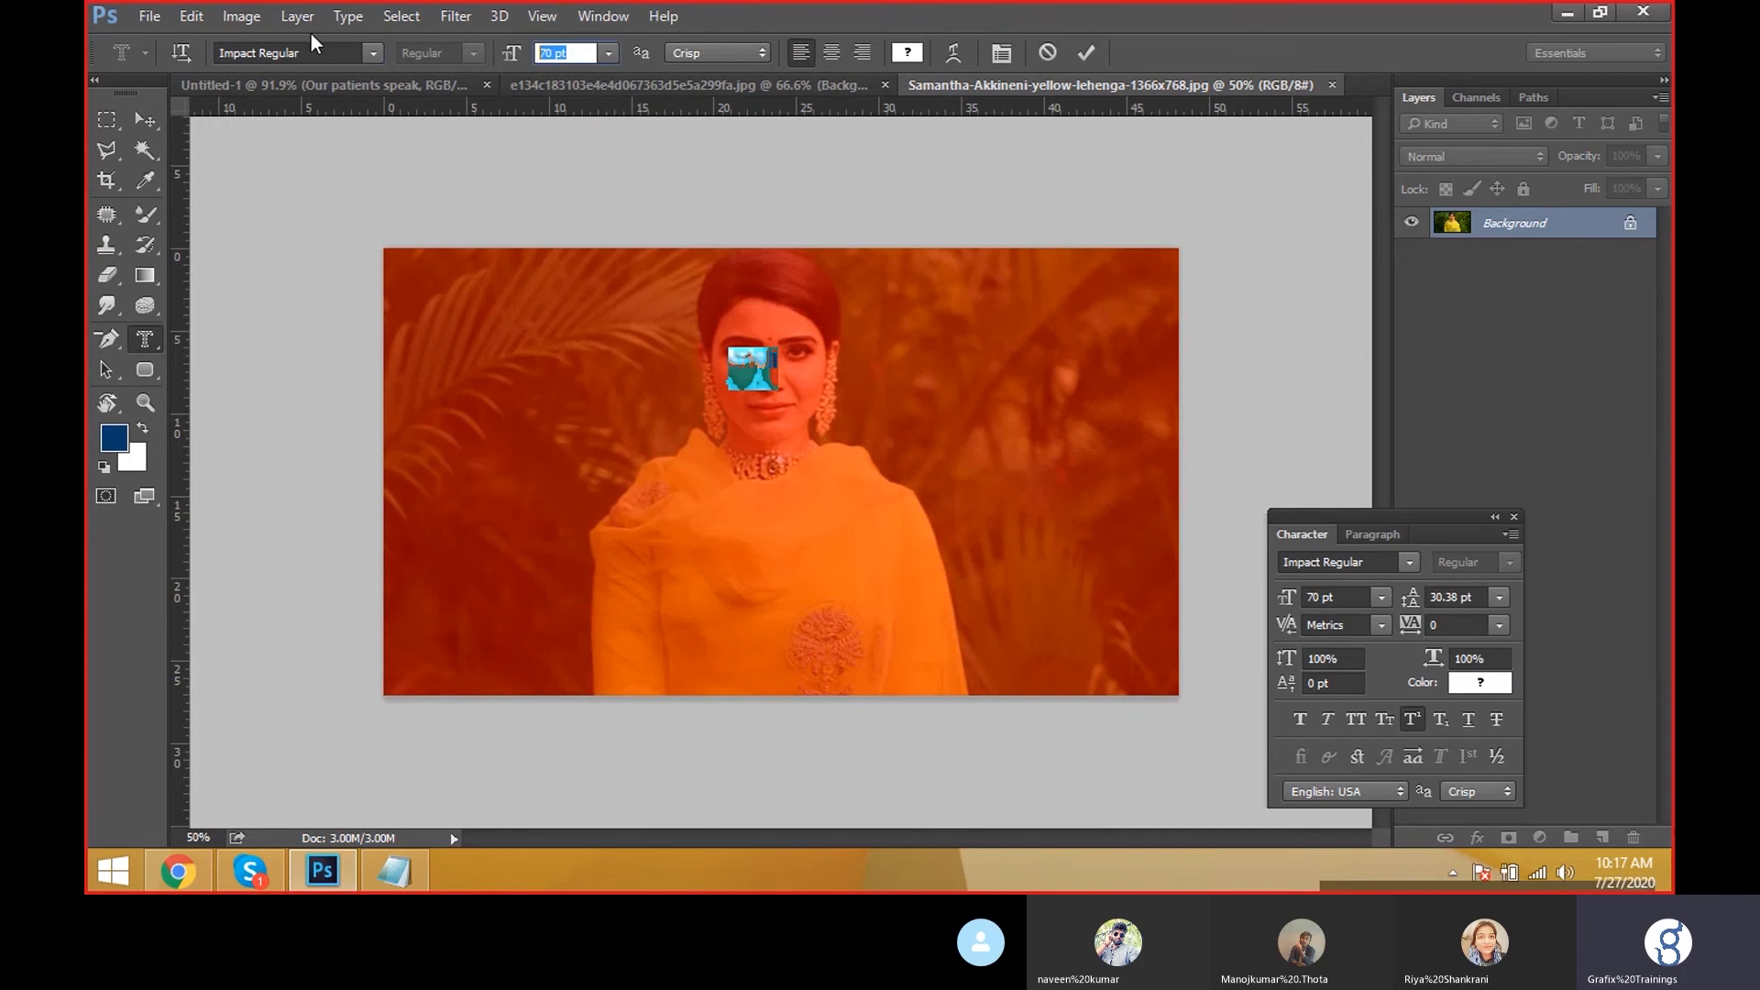
pyautogui.write('350')
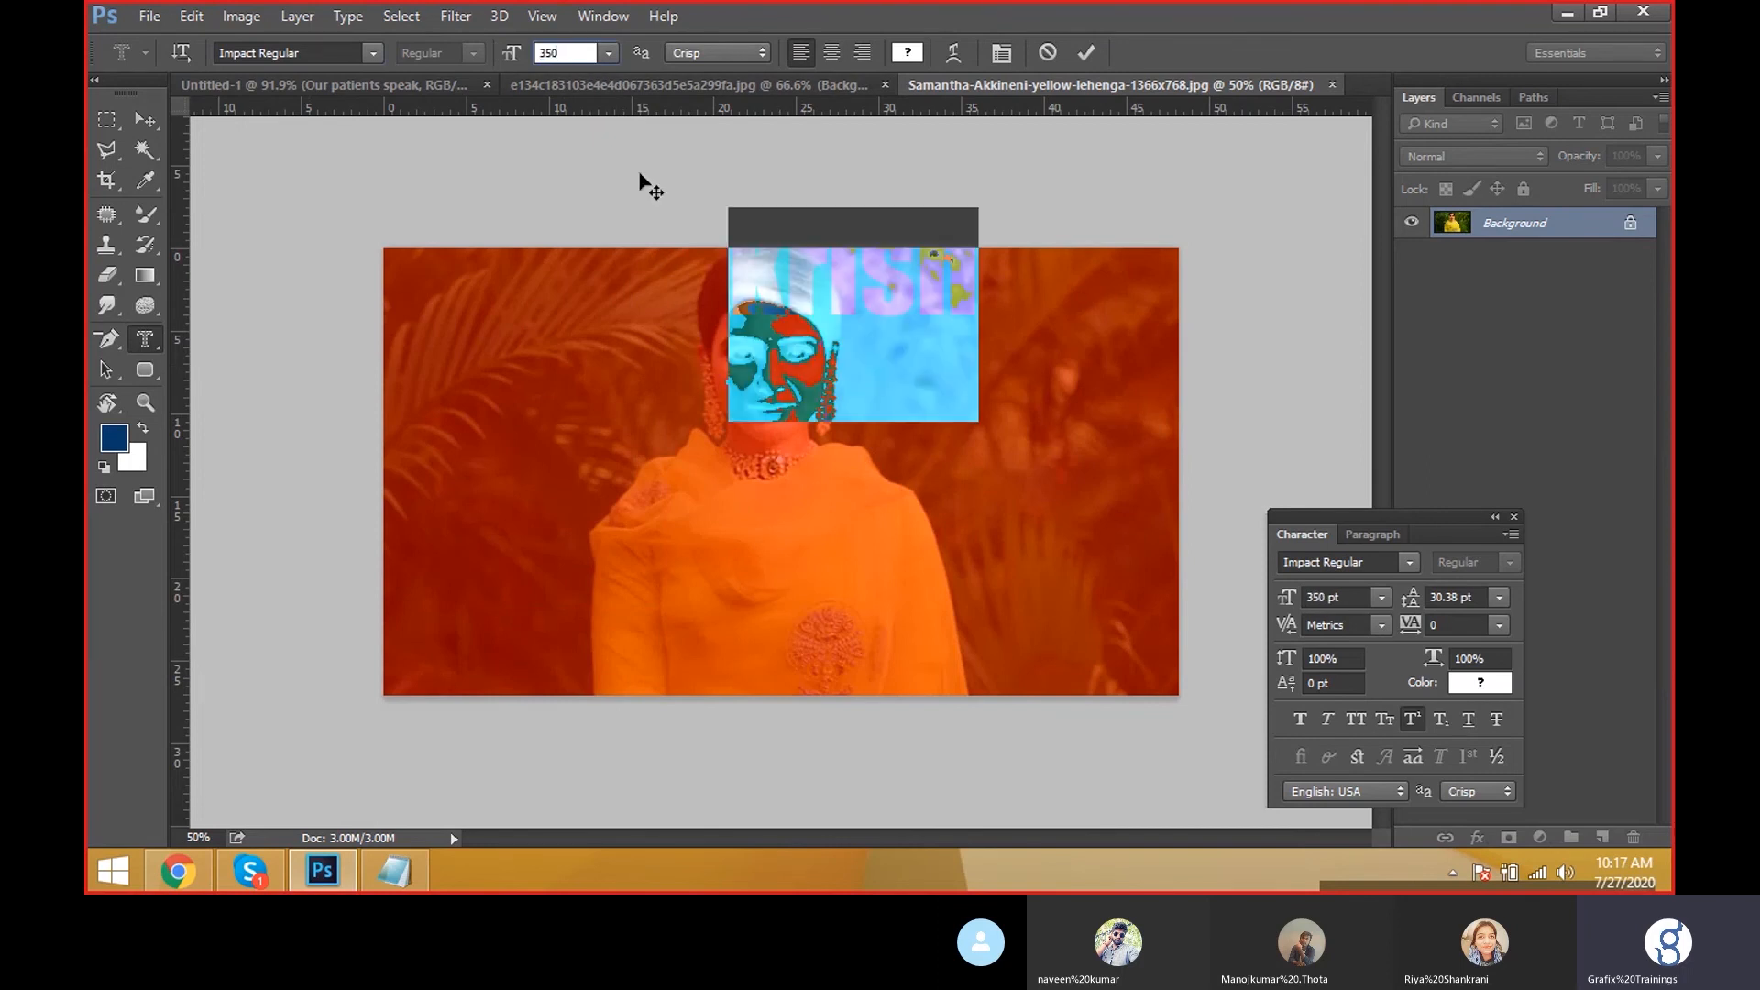
pyautogui.press('Return')
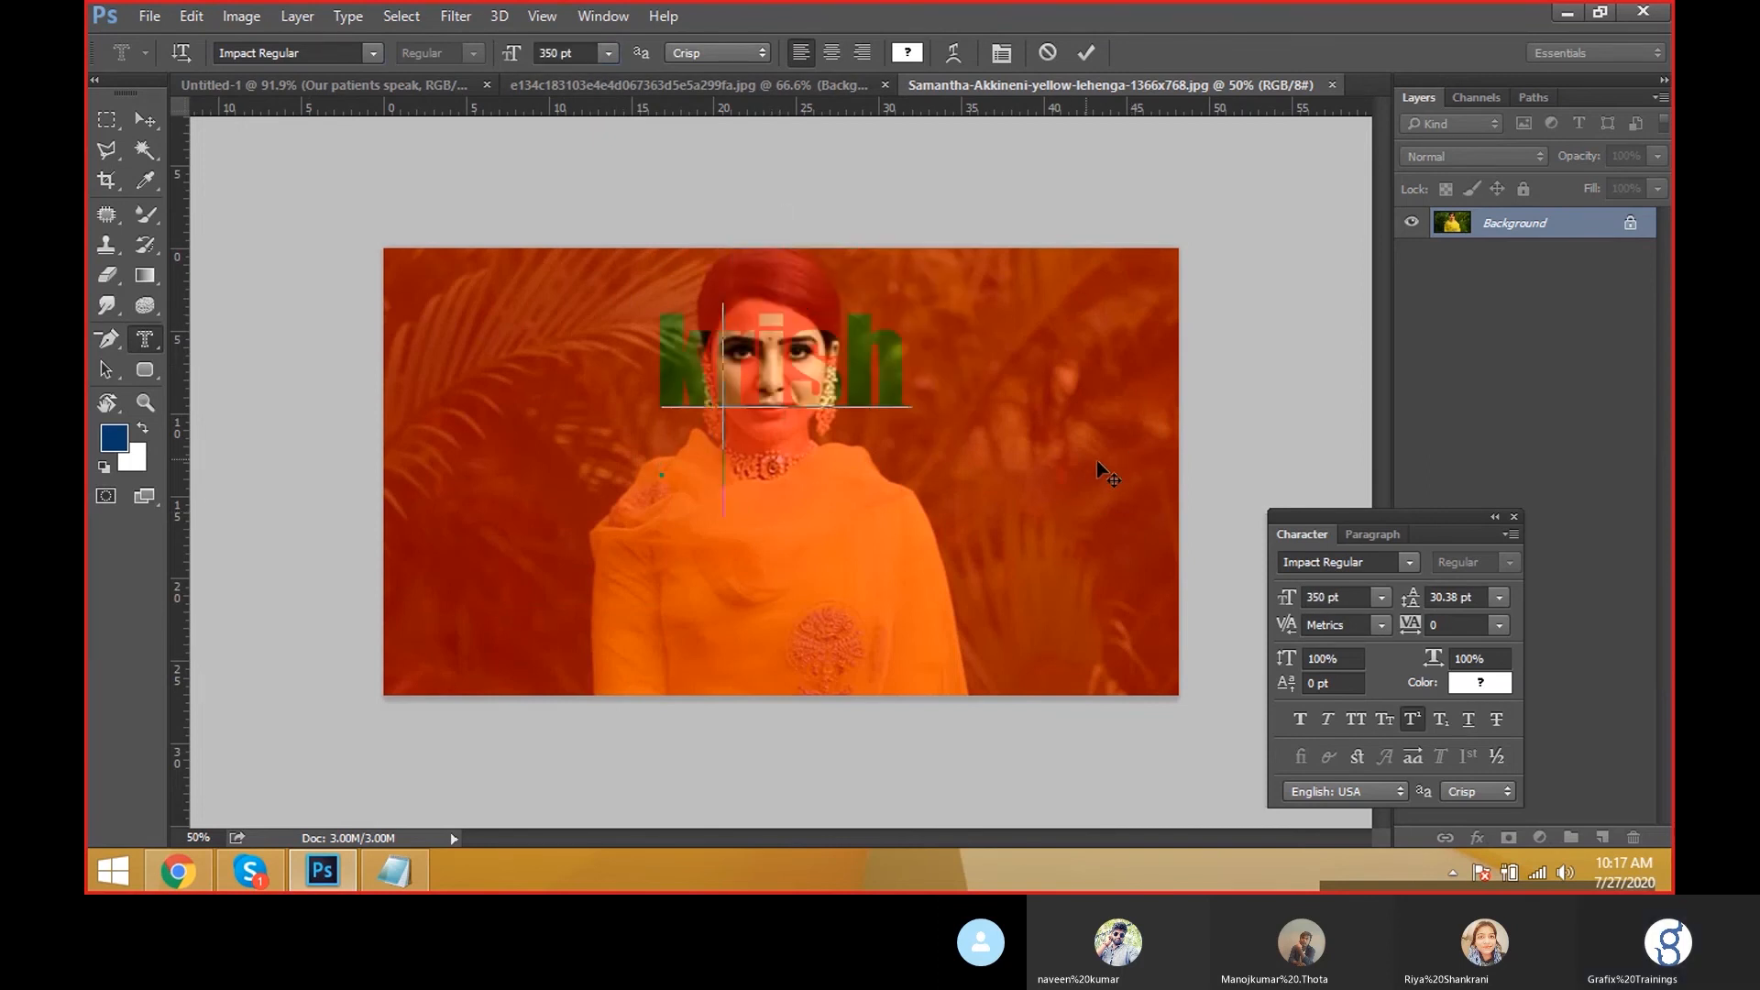
pyautogui.moveTo(1096, 460); pyautogui.dragTo(1105, 456)
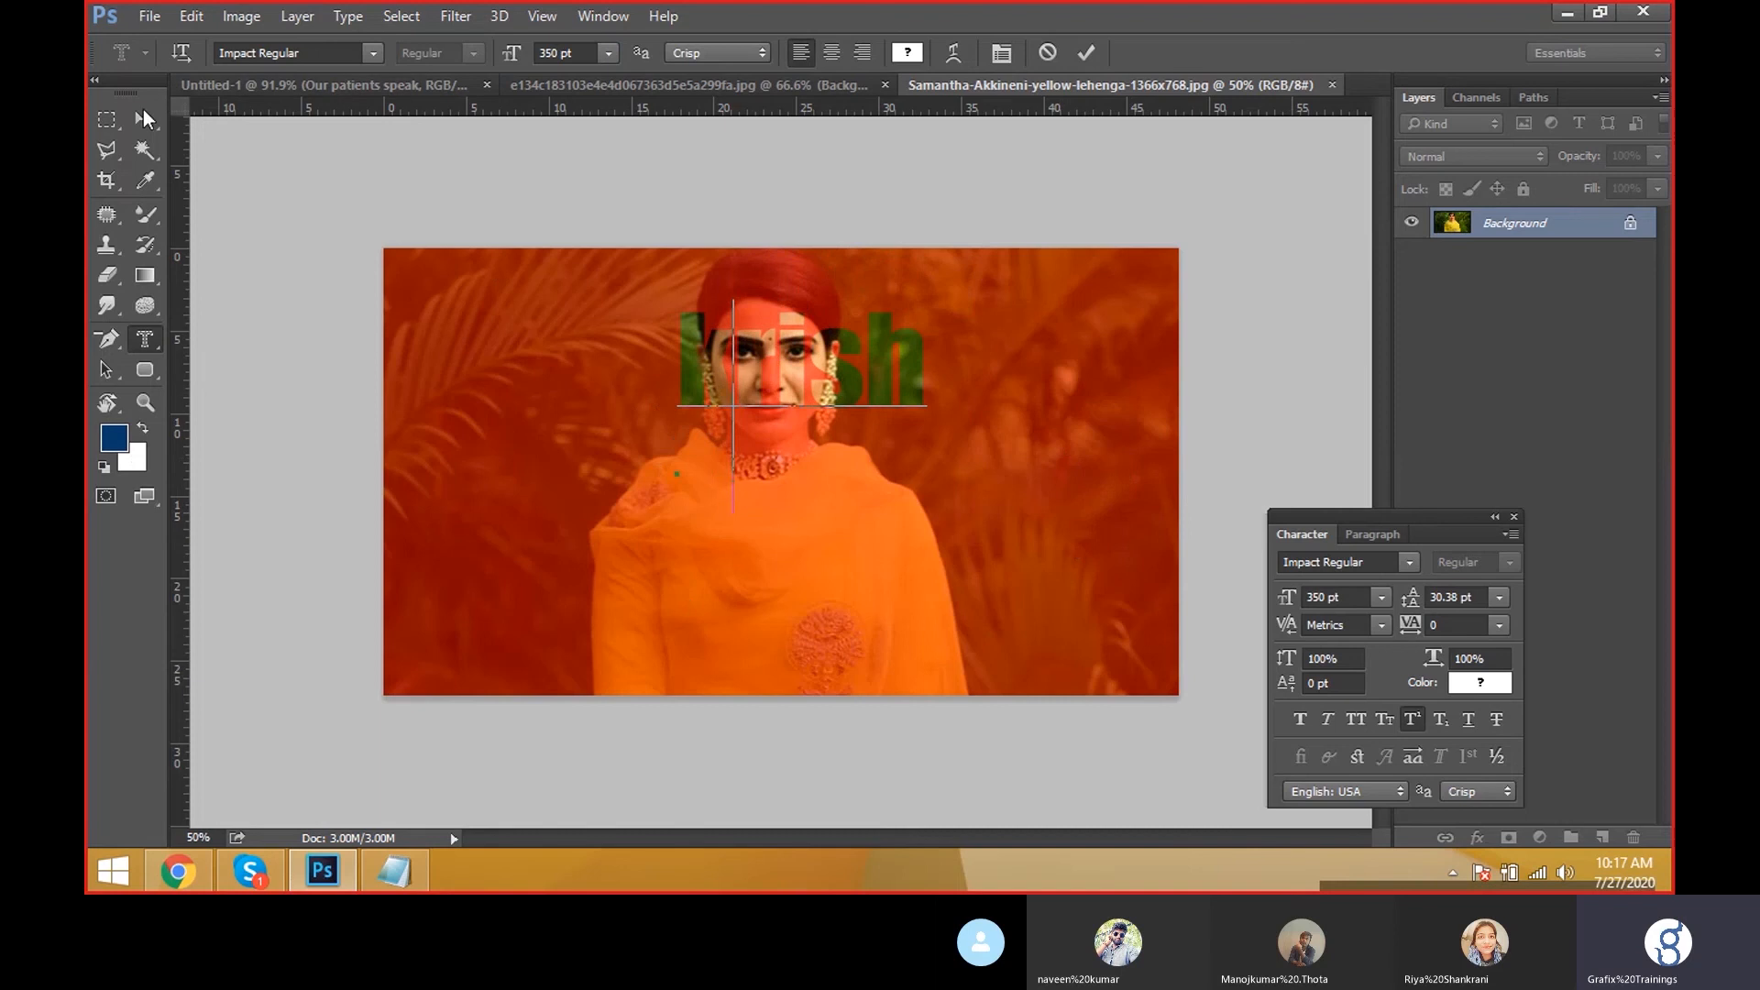
pyautogui.moveTo(926, 518); pyautogui.dragTo(907, 523)
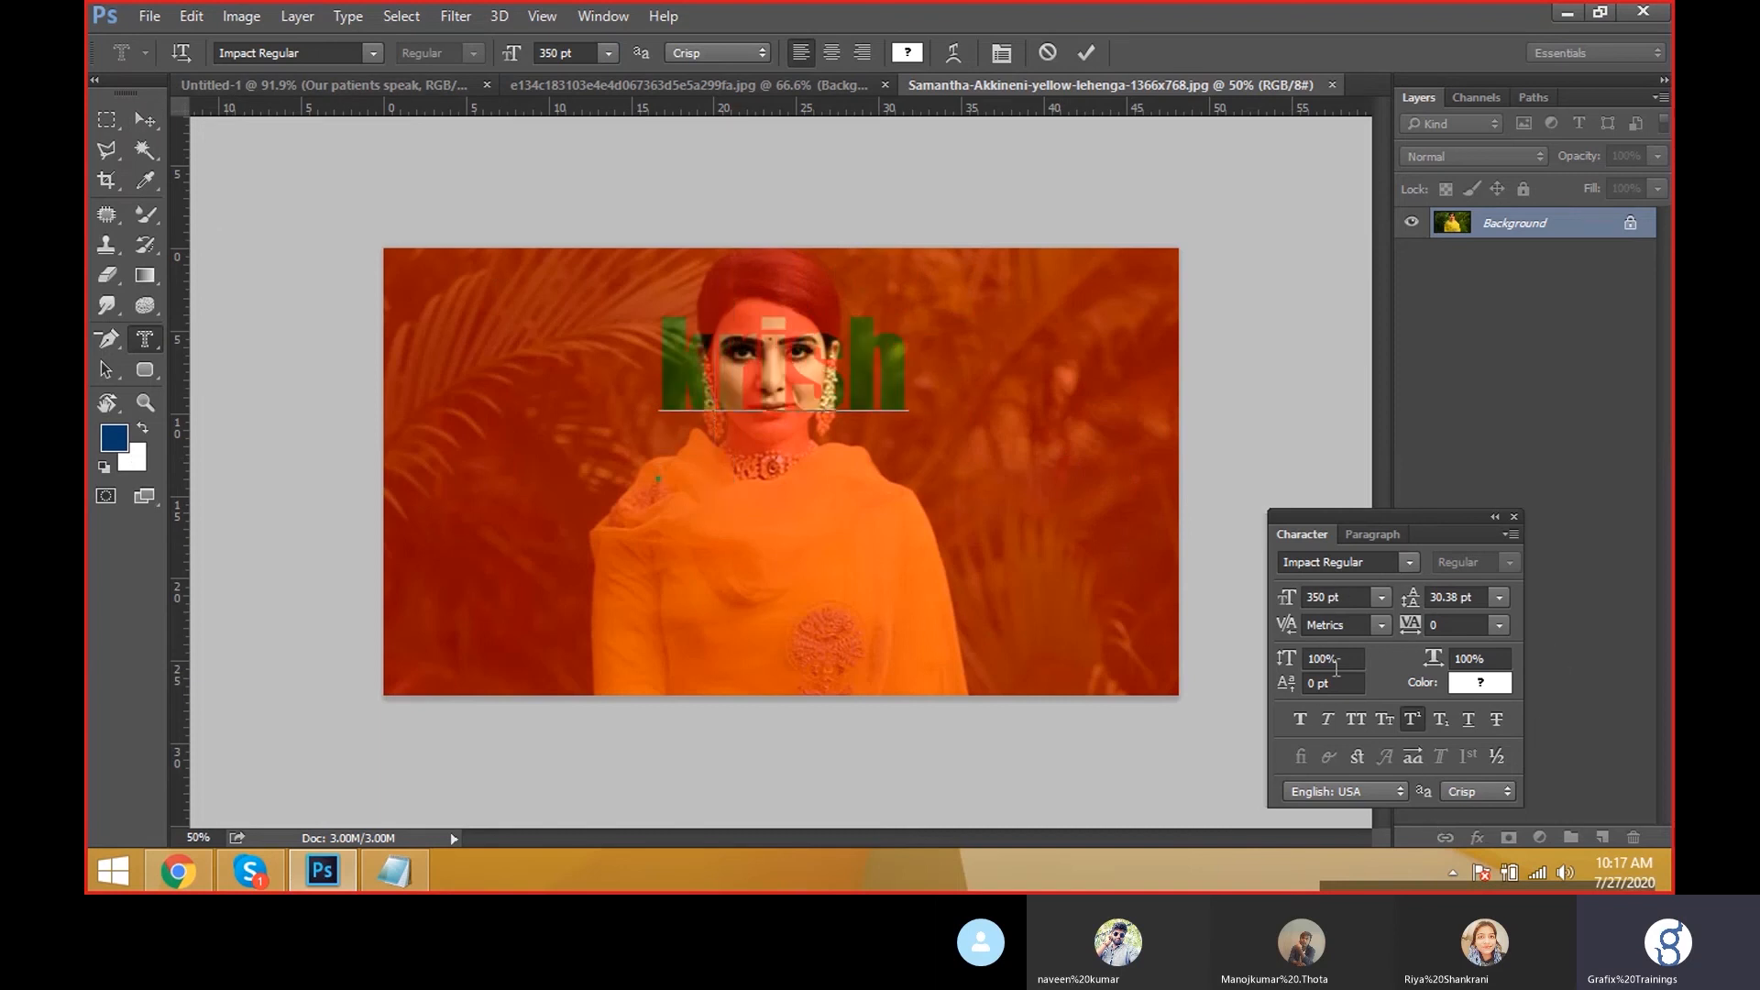
# Convert the mask text into a selection and copy the selected picture area into the Untitled-1 document with the Move tool
pyautogui.hotkey('ctrl', 'a')
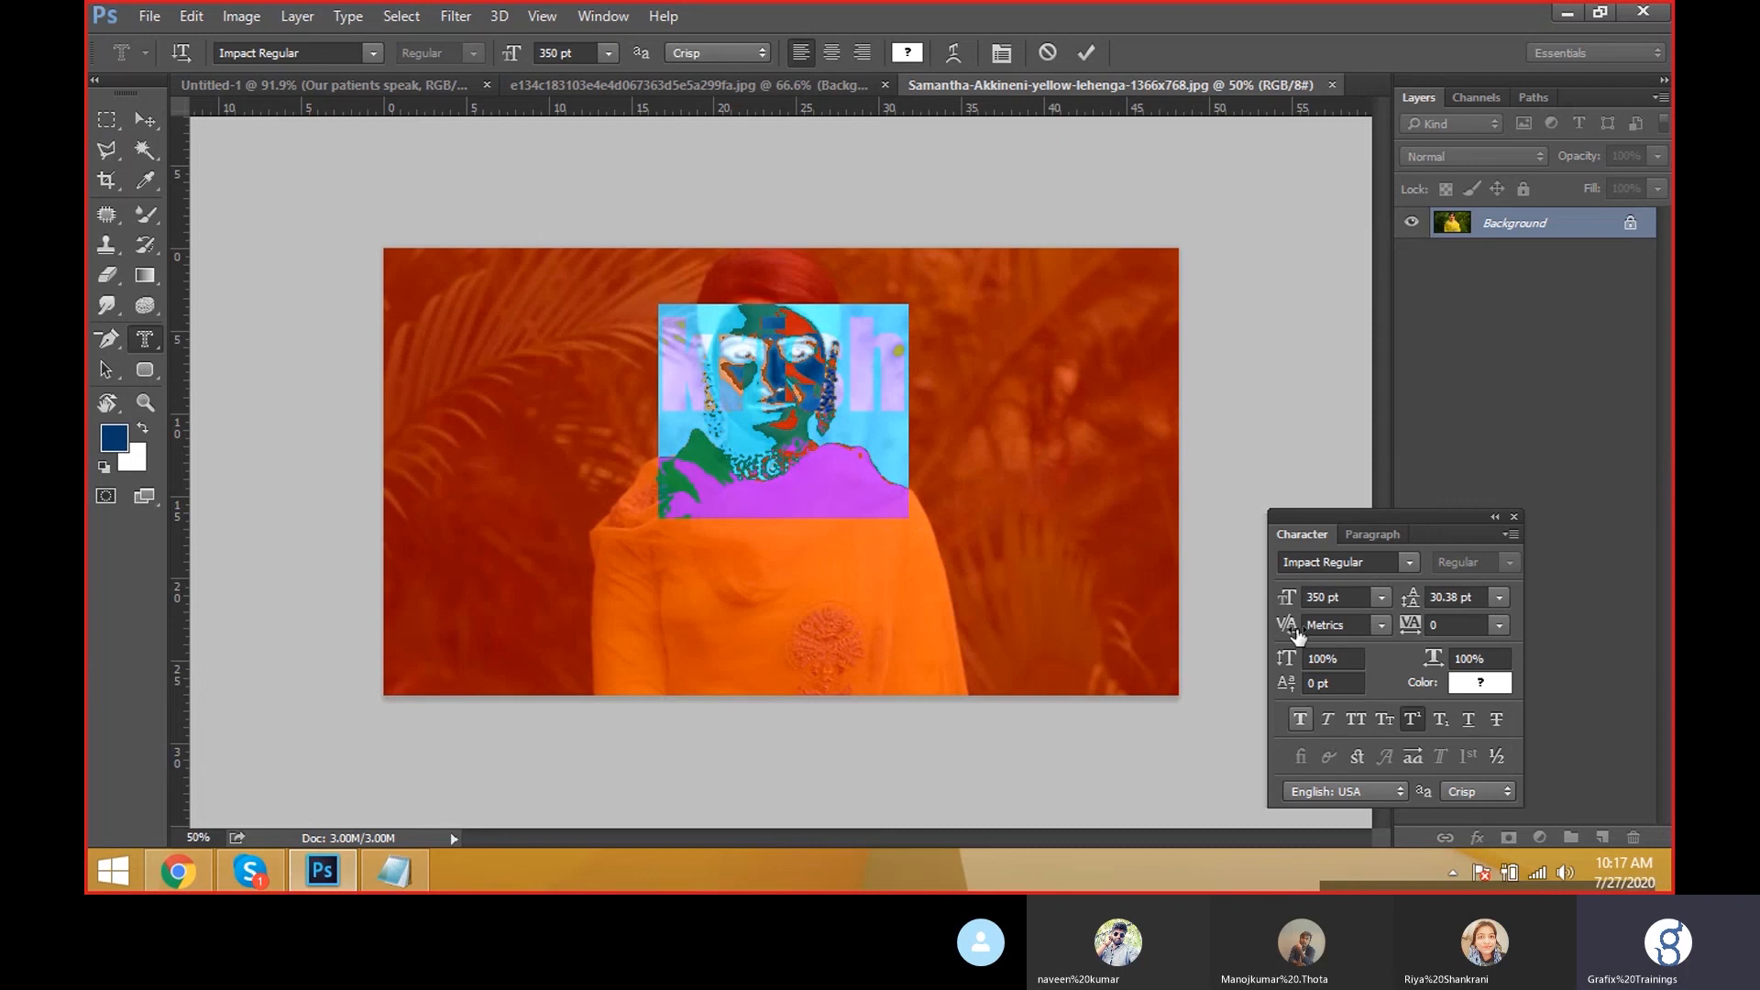
pyautogui.click(145, 120)
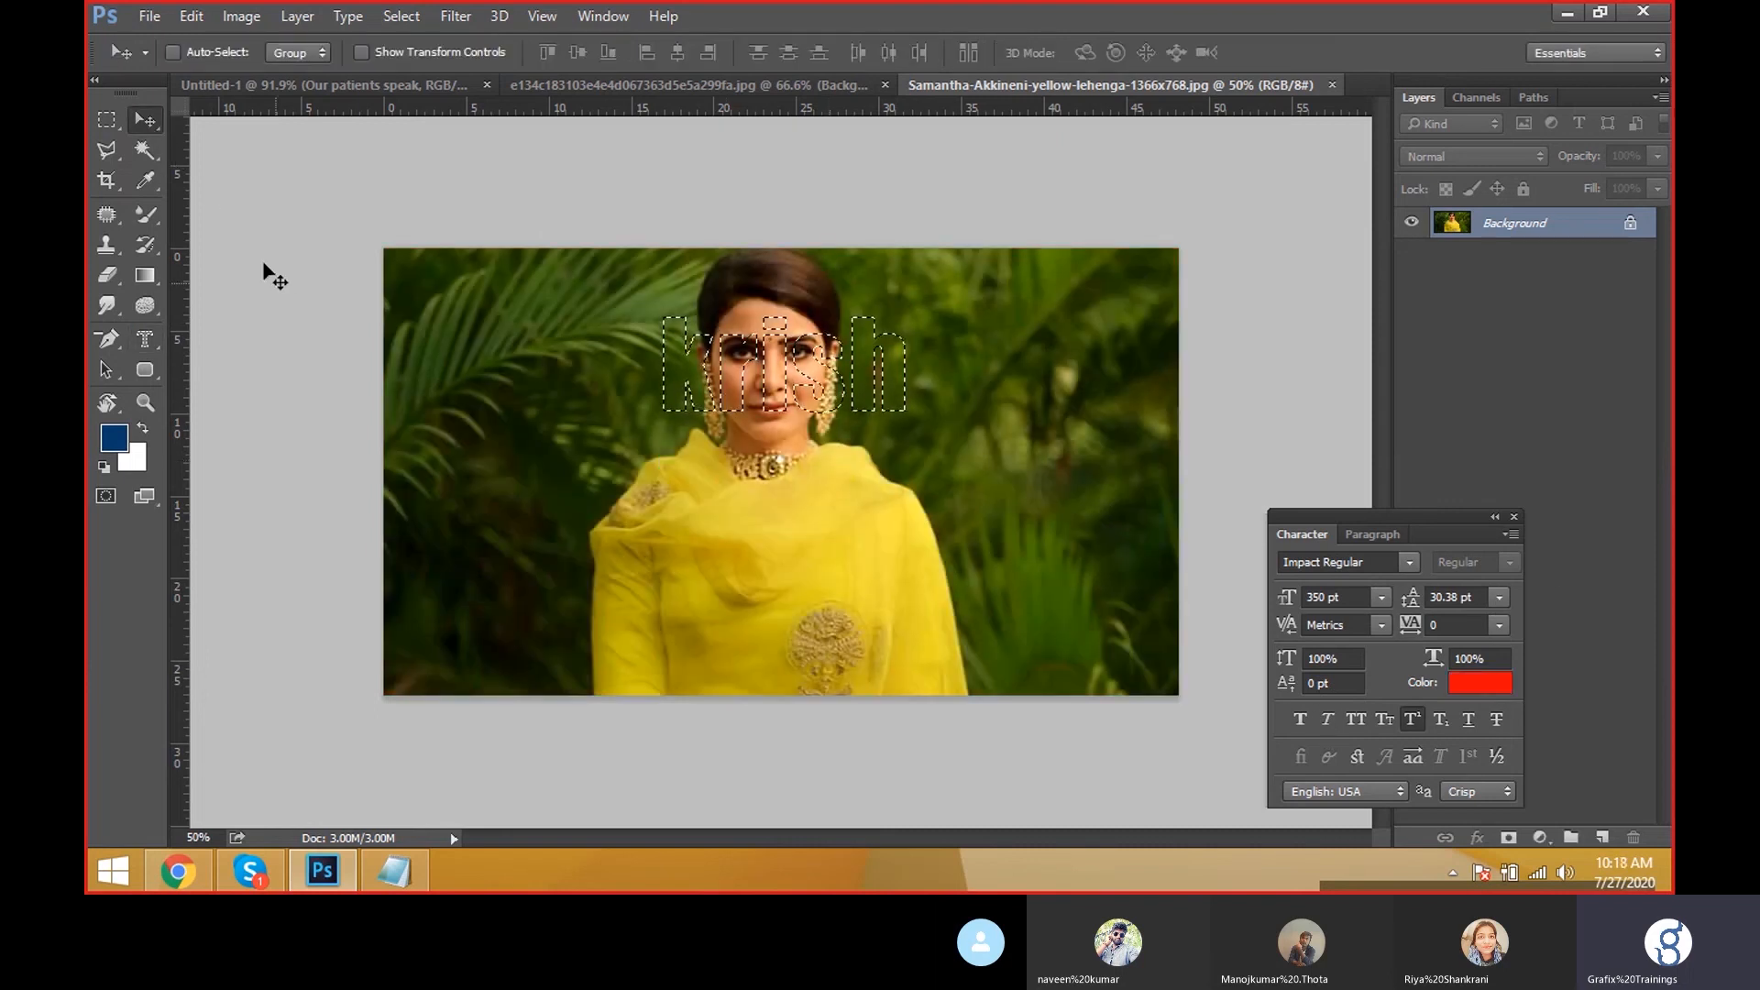
pyautogui.moveTo(669, 351); pyautogui.dragTo(729, 414)
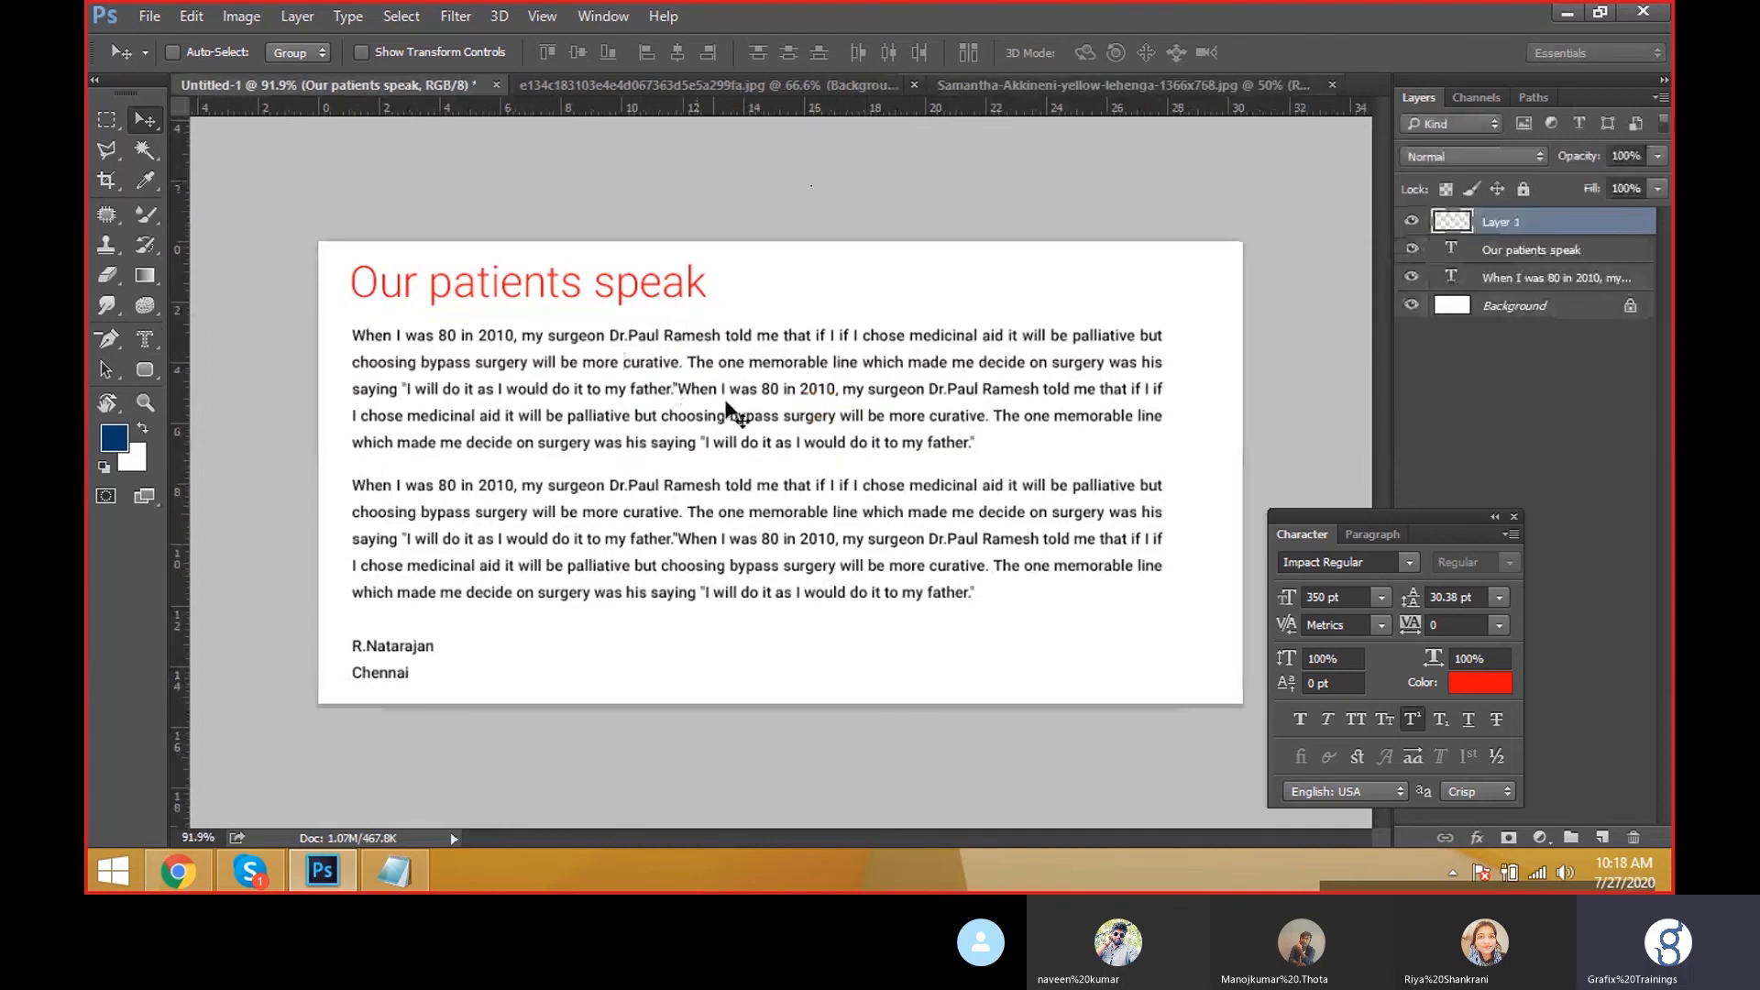
# Try out a second copy of the picture-filled lettering in Untitled-1 and delete that duplicate layer
pyautogui.click(1036, 86)
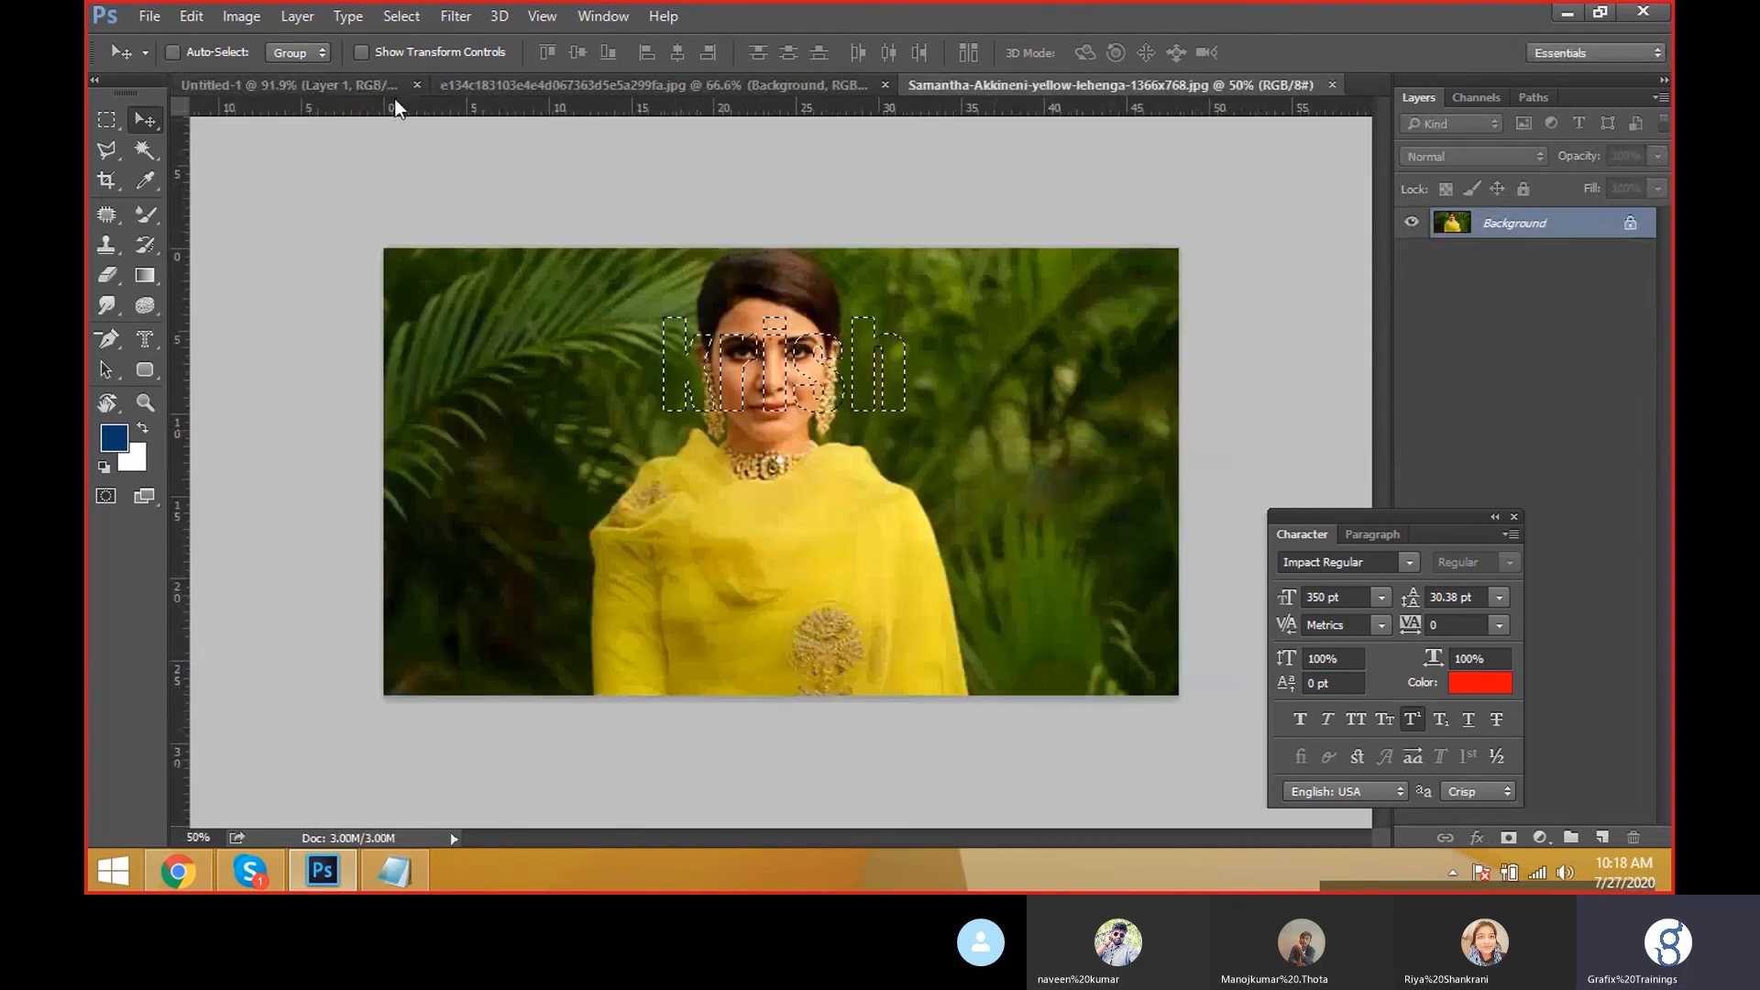
pyautogui.moveTo(394, 106); pyautogui.dragTo(701, 375)
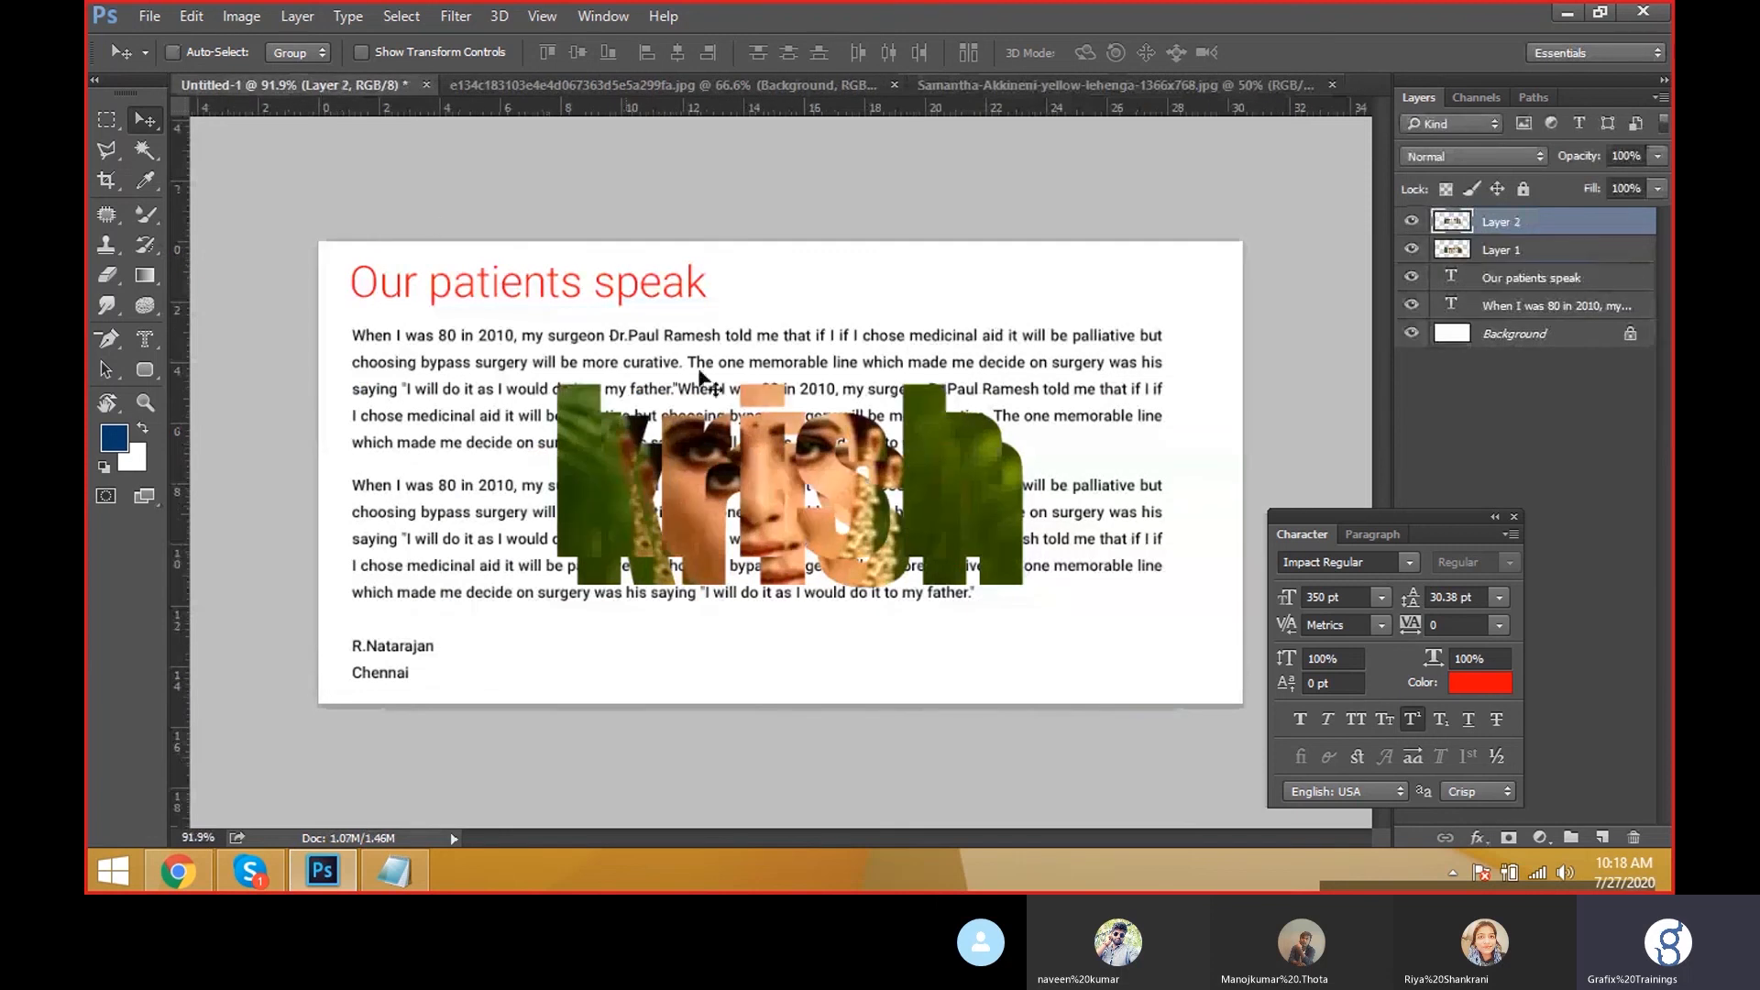
pyautogui.moveTo(817, 525); pyautogui.dragTo(649, 406)
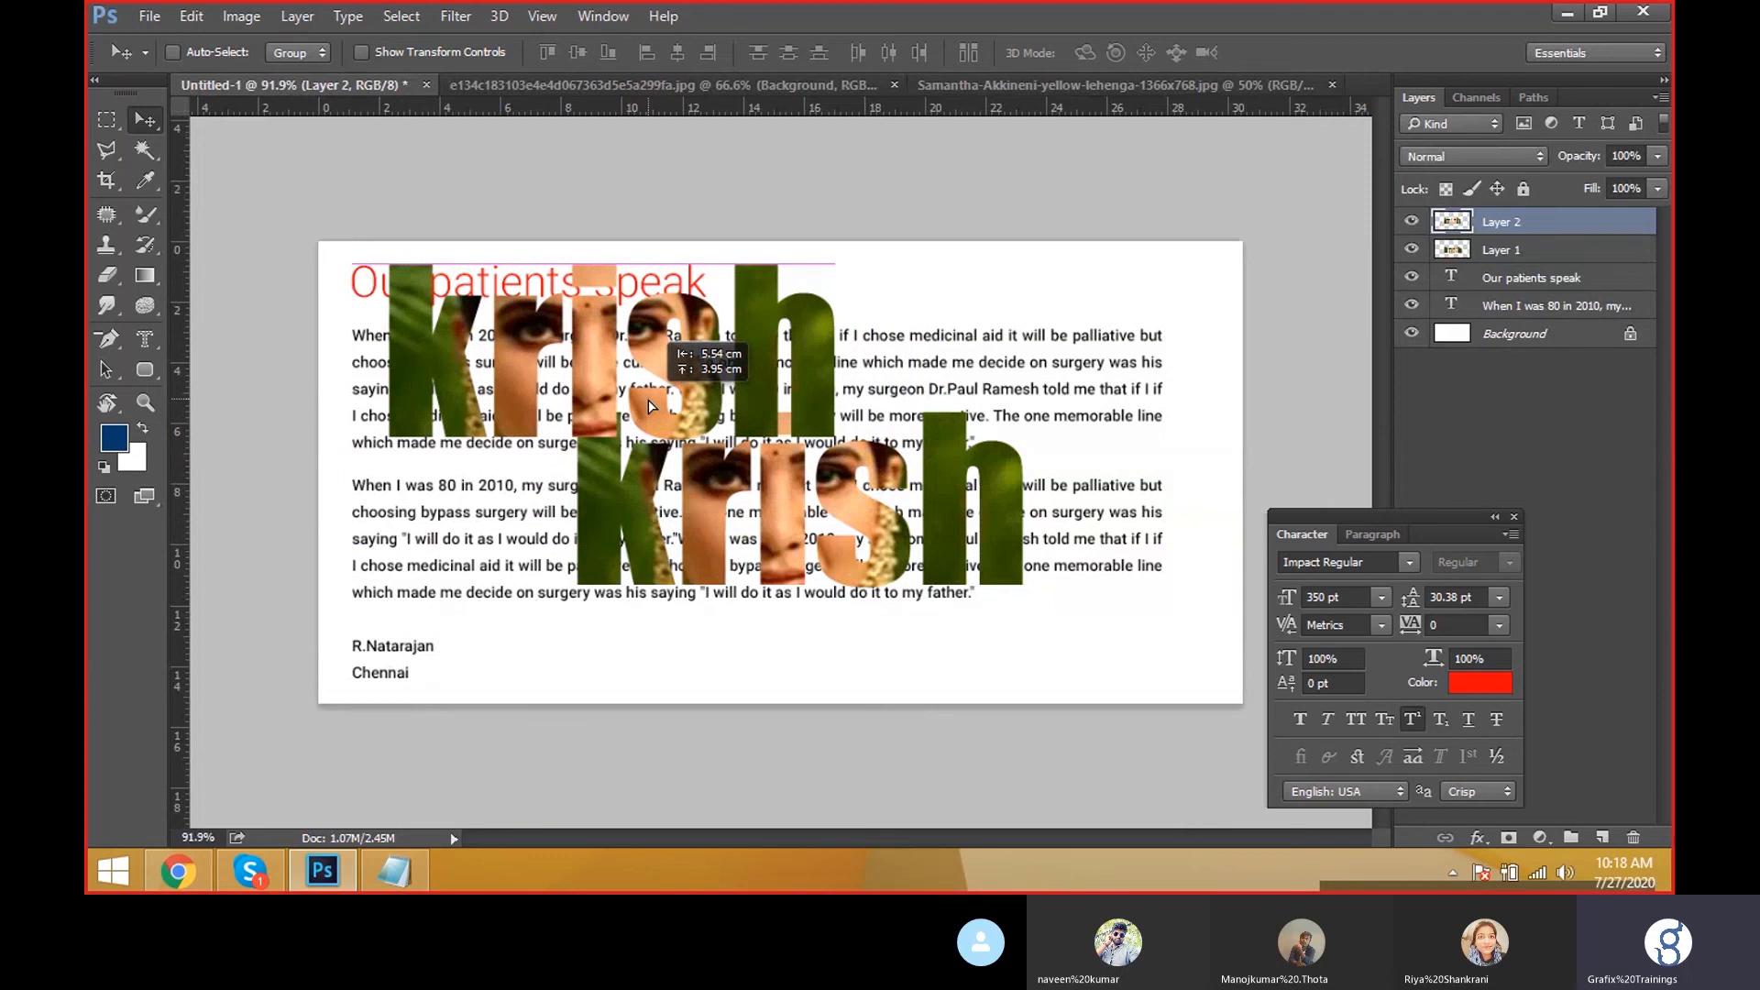
pyautogui.moveTo(649, 406); pyautogui.dragTo(907, 626)
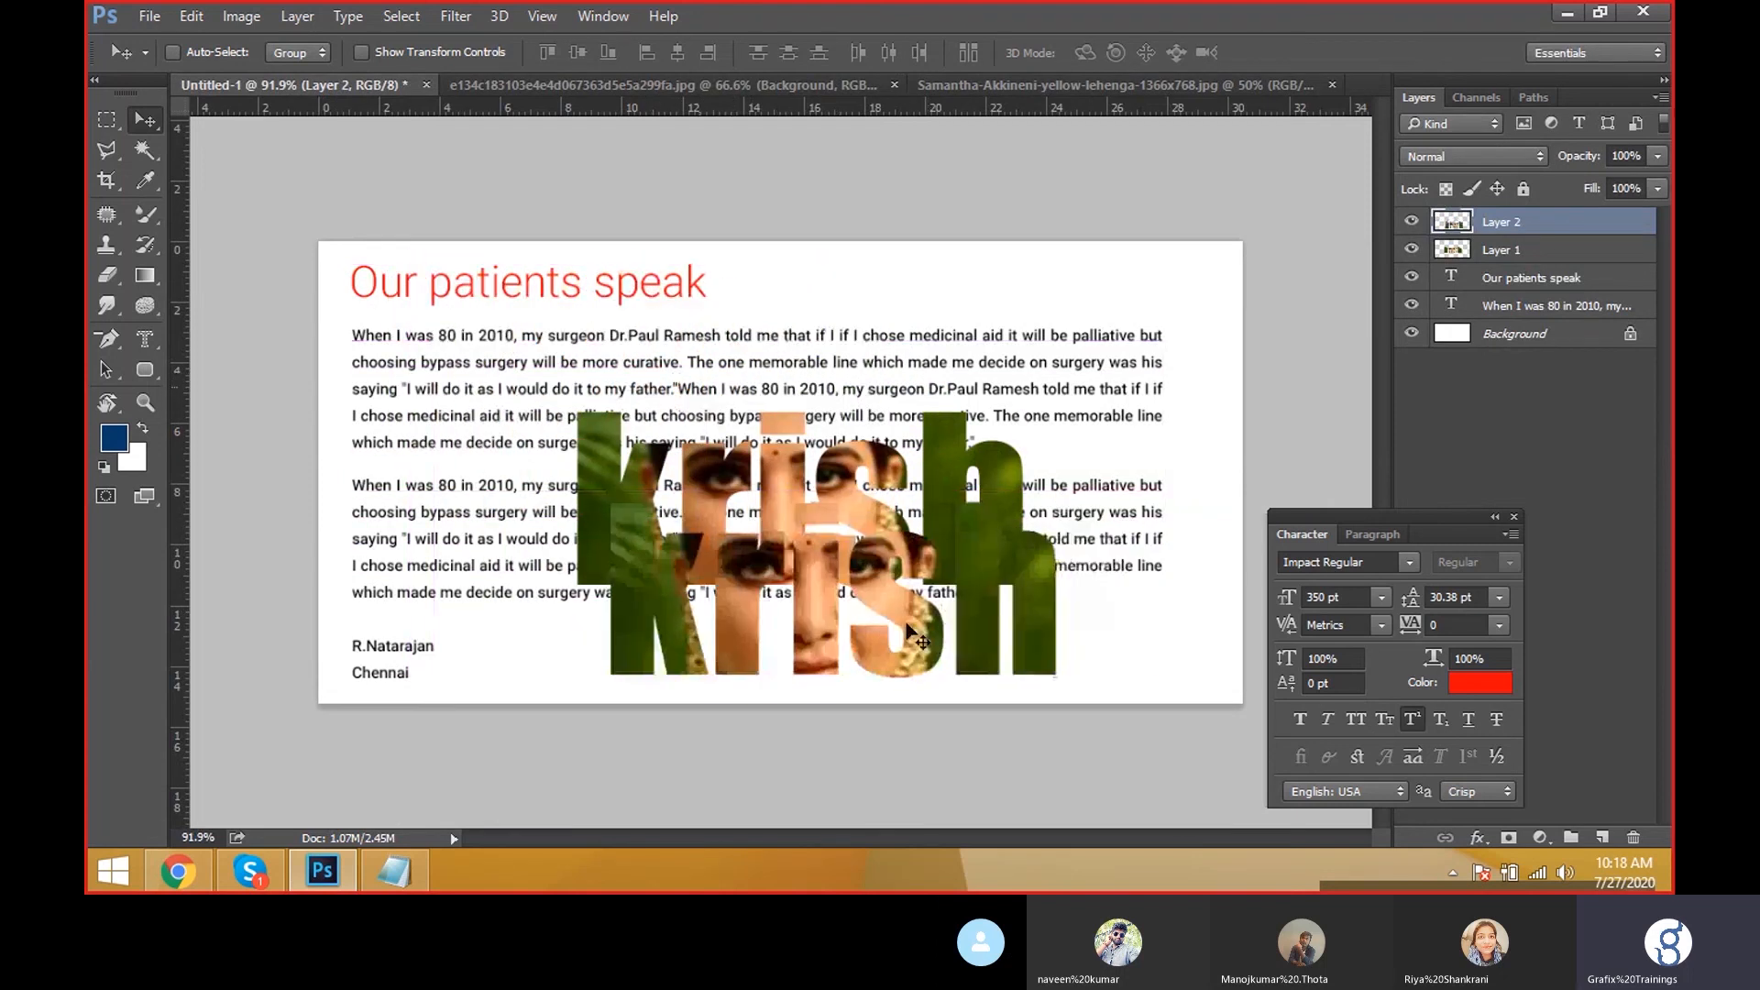
pyautogui.press('Delete')
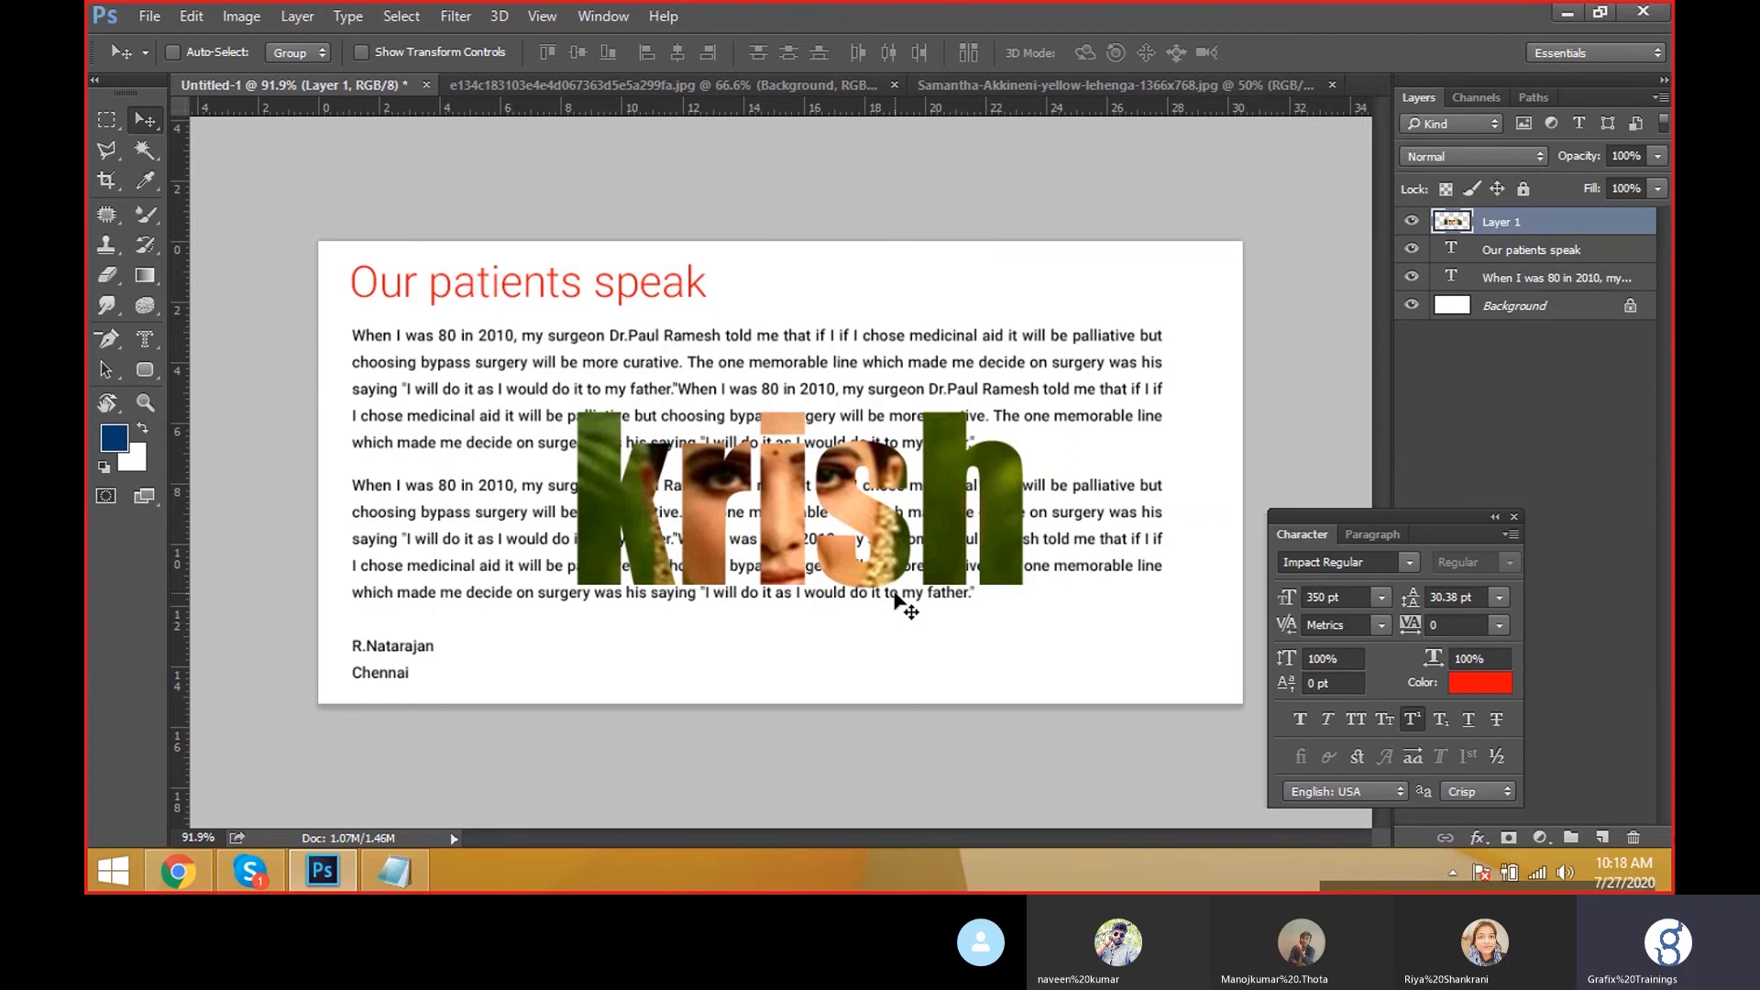
# Scale the picture-filled lettering down to about half size and place it in the page's lower-right corner, below the body text
pyautogui.rightClick(922, 472)
pyautogui.click(971, 475)
pyautogui.moveTo(934, 497); pyautogui.dragTo(1202, 405)
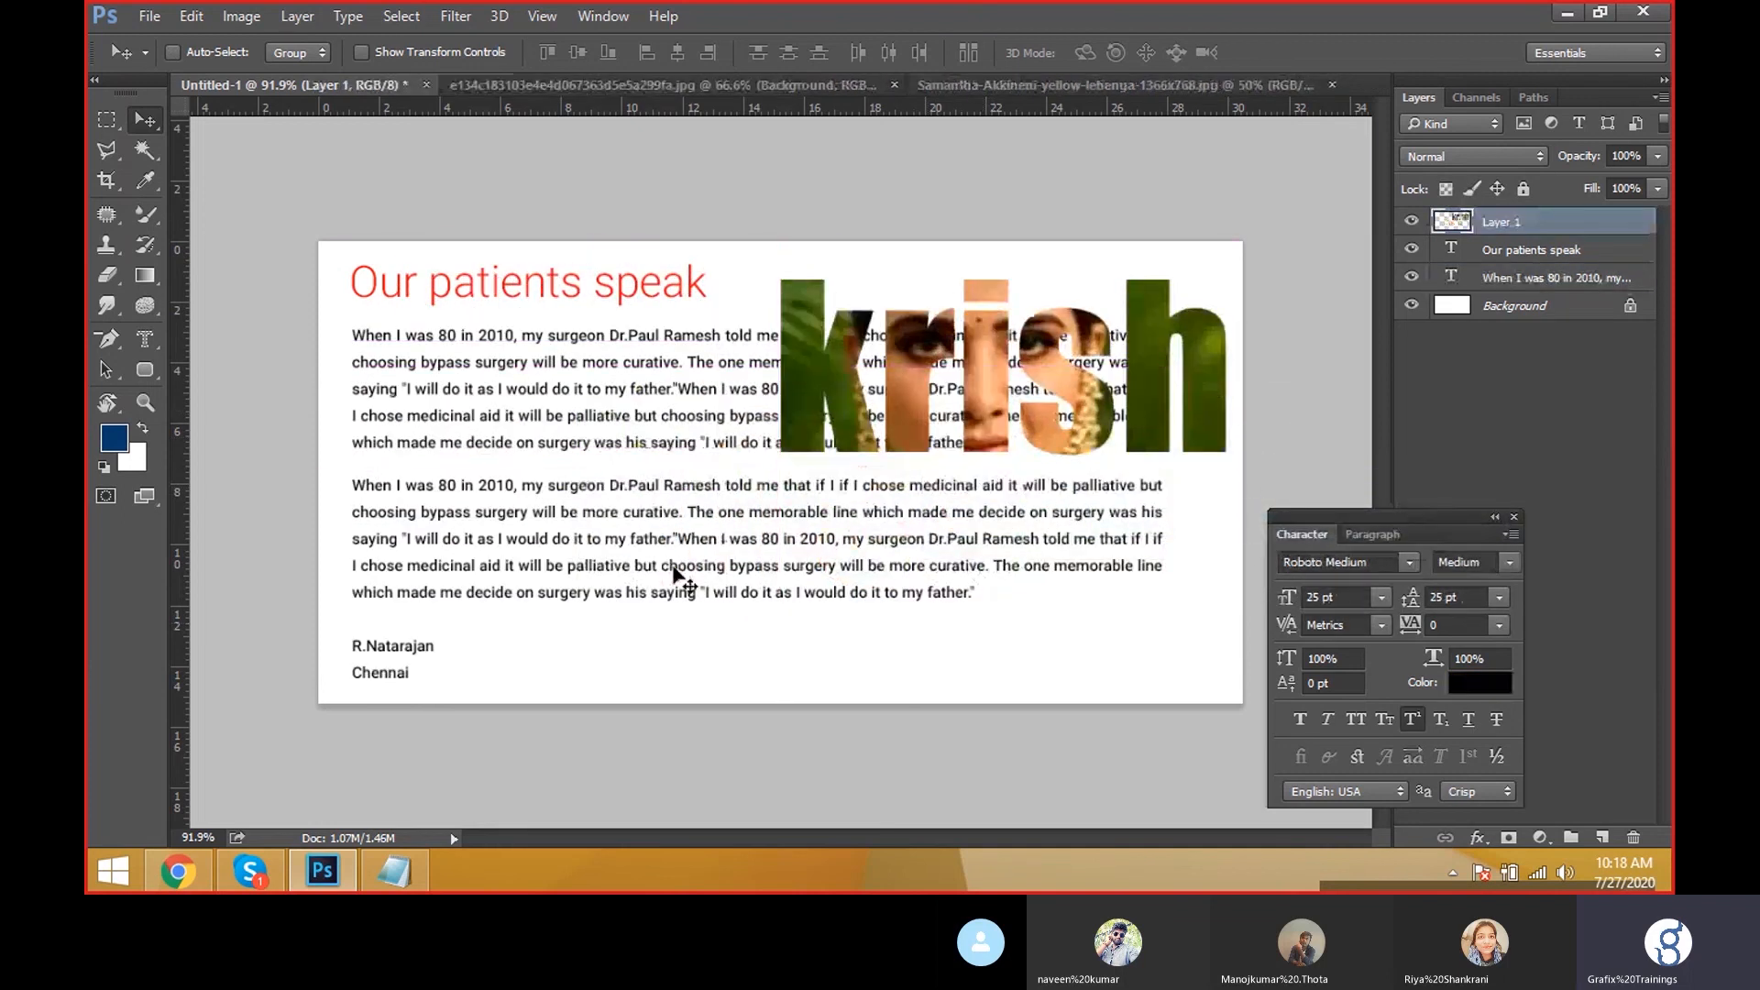
pyautogui.rightClick(999, 377)
pyautogui.click(1003, 389)
pyautogui.hotkey('ctrl', 't')
pyautogui.moveTo(778, 277); pyautogui.dragTo(893, 307)
pyautogui.press('Return')
pyautogui.press('v')
pyautogui.moveTo(945, 397); pyautogui.dragTo(1033, 683)
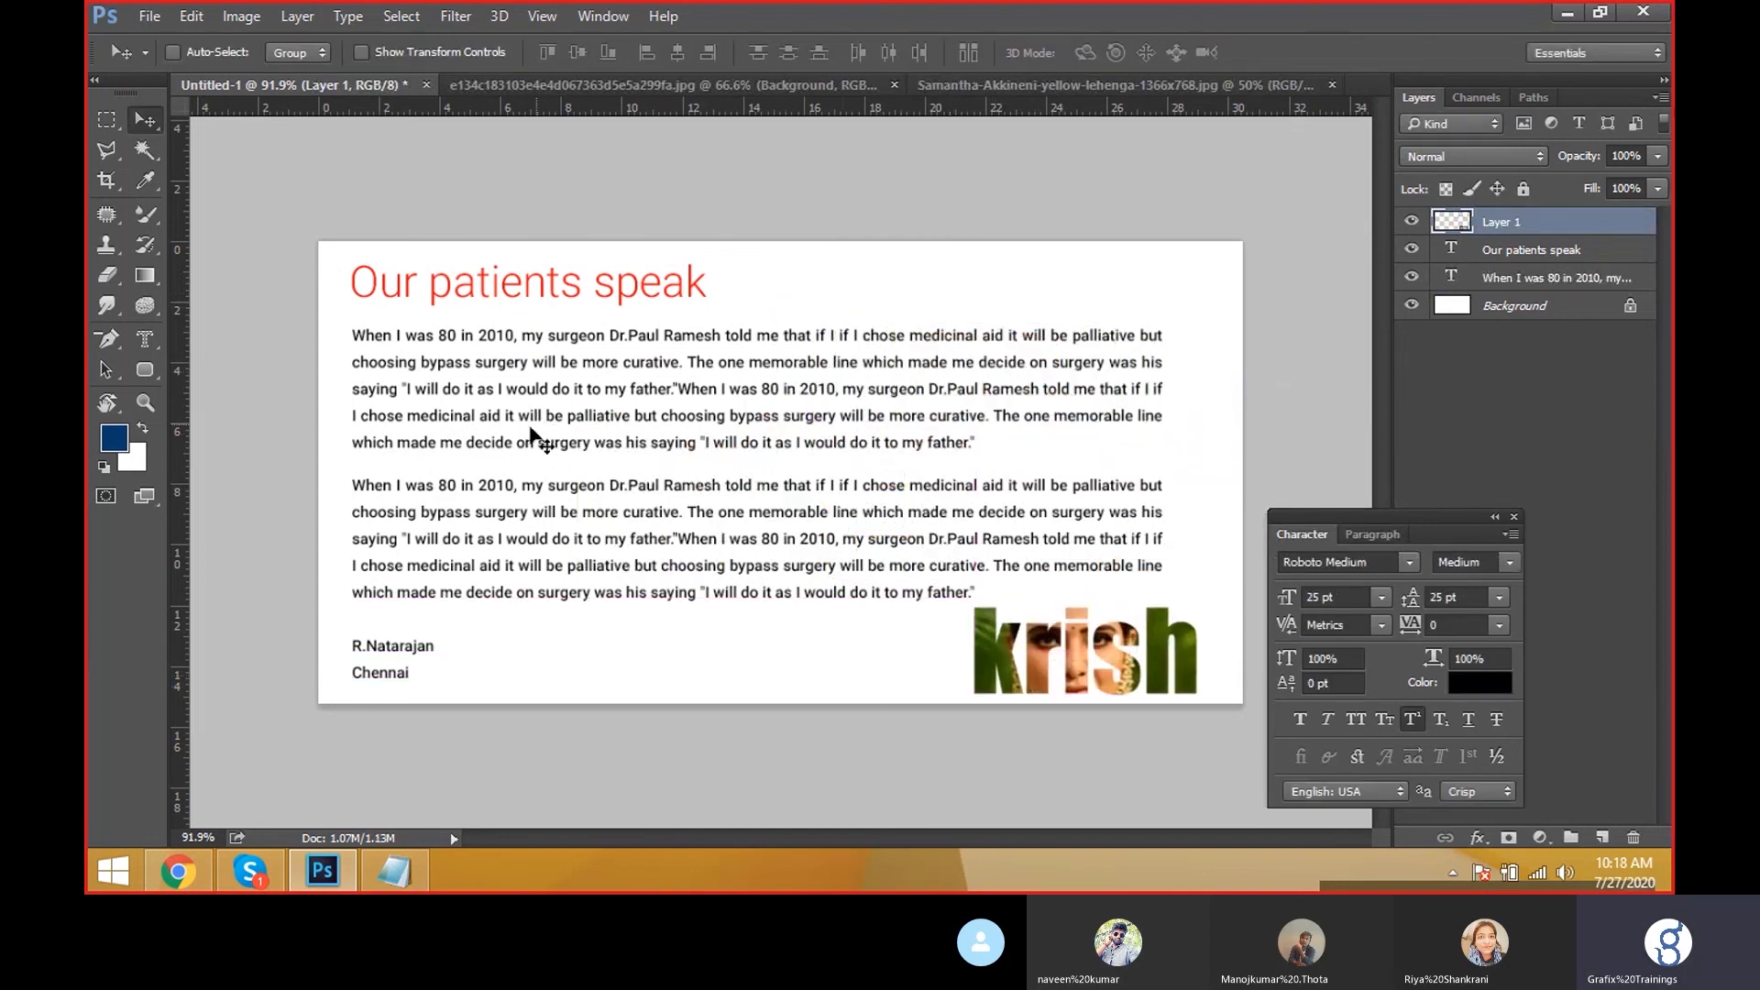
# Move the body text block slightly upward, closer to the heading, fine-tuning its position in small nudges
pyautogui.rightClick(537, 388)
pyautogui.click(560, 404)
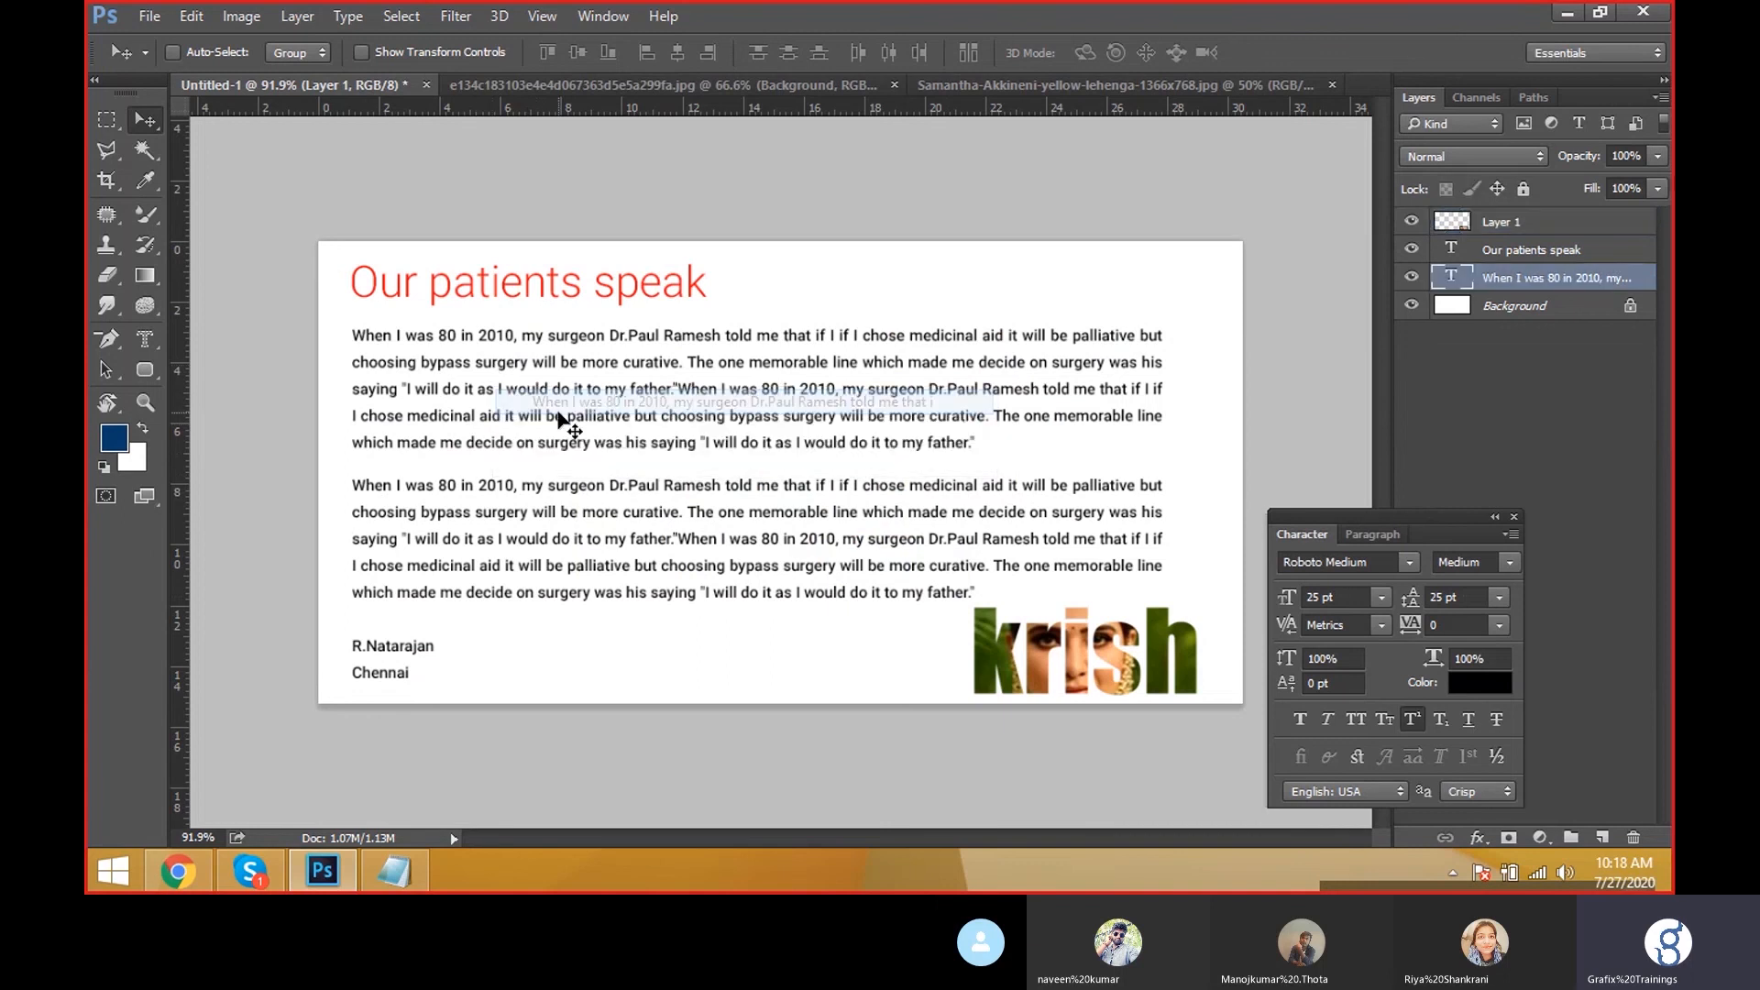
pyautogui.moveTo(559, 412); pyautogui.dragTo(561, 395)
pyautogui.press('Down')
pyautogui.press('Down')
pyautogui.press('Down')
pyautogui.press('Down')
pyautogui.press('Down')
pyautogui.press('Down')
pyautogui.press('Down')
pyautogui.press('Down')
pyautogui.press('Down')
pyautogui.press('Down')
pyautogui.press('Down')
pyautogui.press('Down')
pyautogui.press('Down')
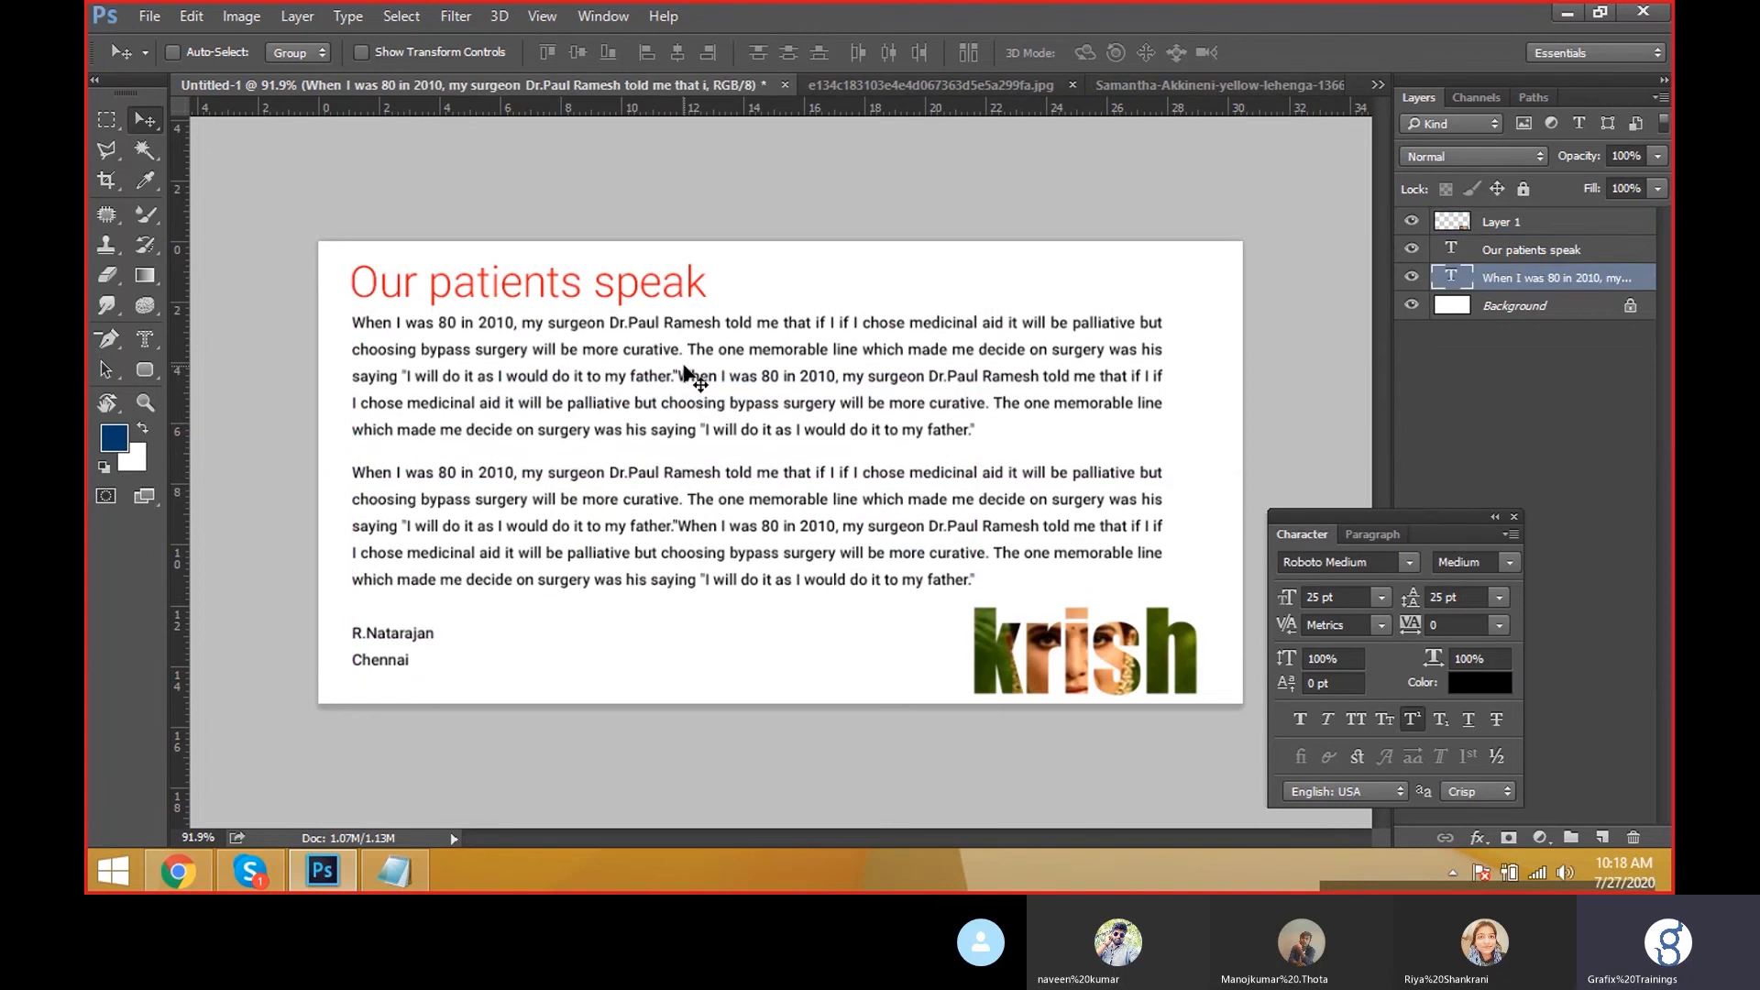
# Enter the short name with the Vertical Type Mask tool on the woman's photo, set in Impact Regular at 150 pt
pyautogui.click(157, 338)
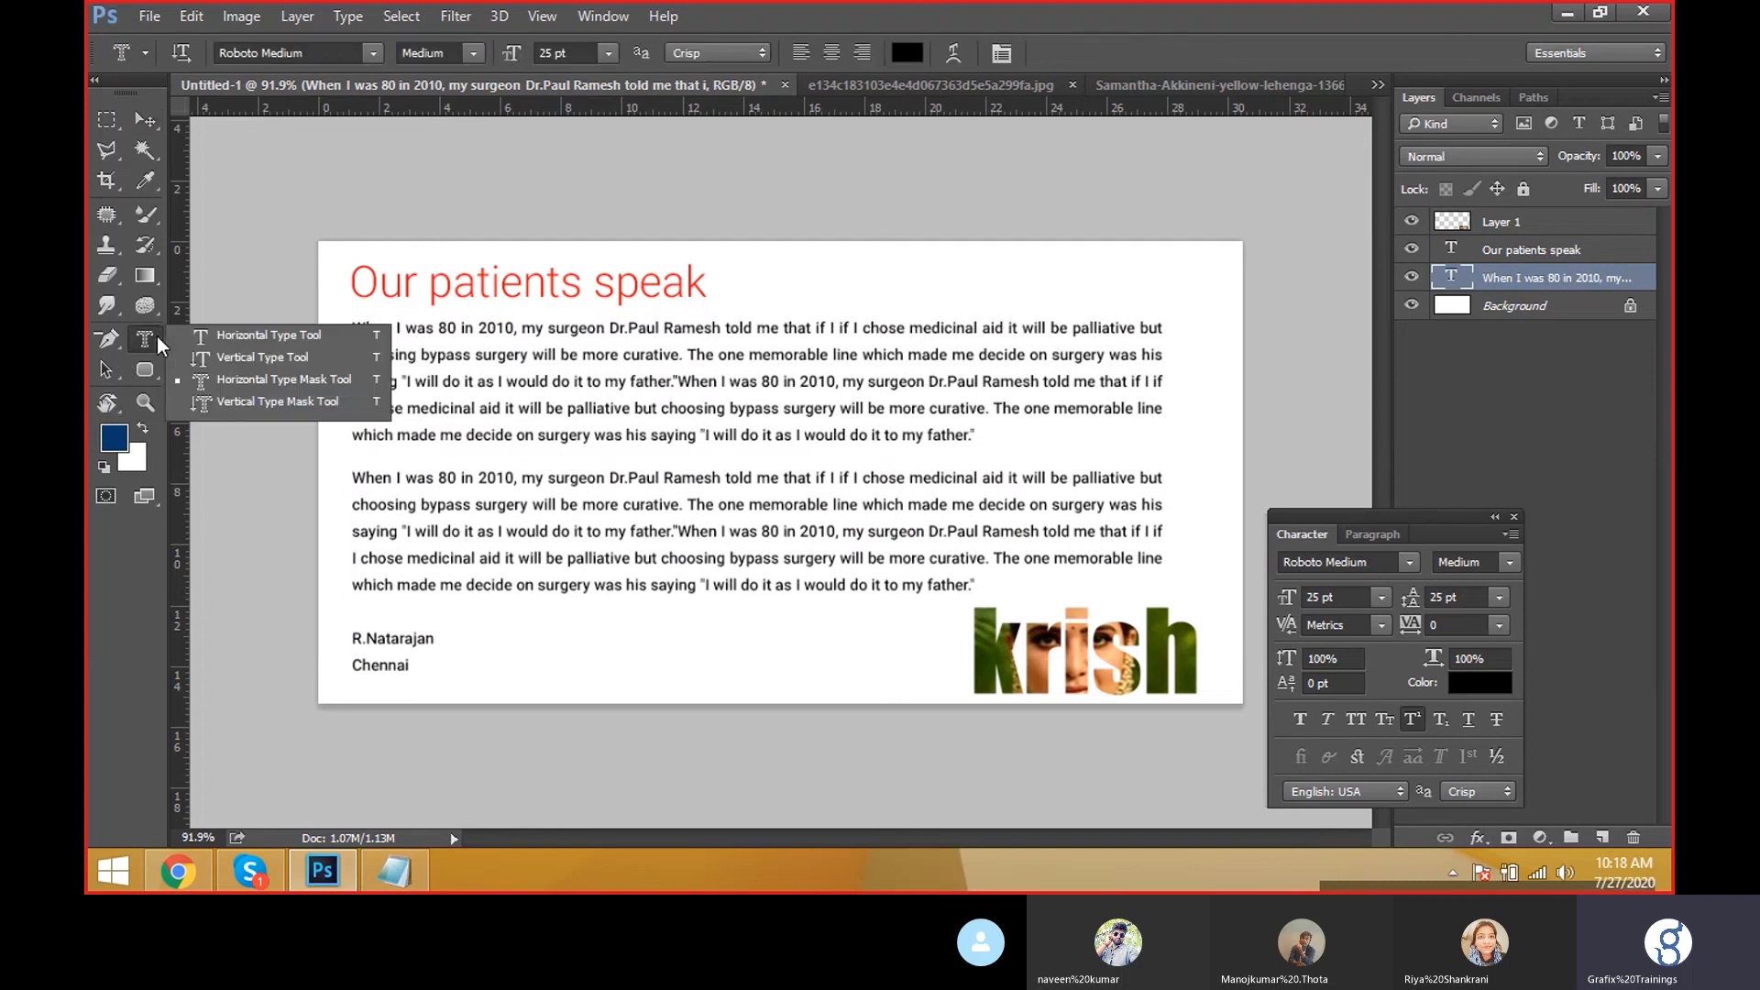
pyautogui.click(220, 401)
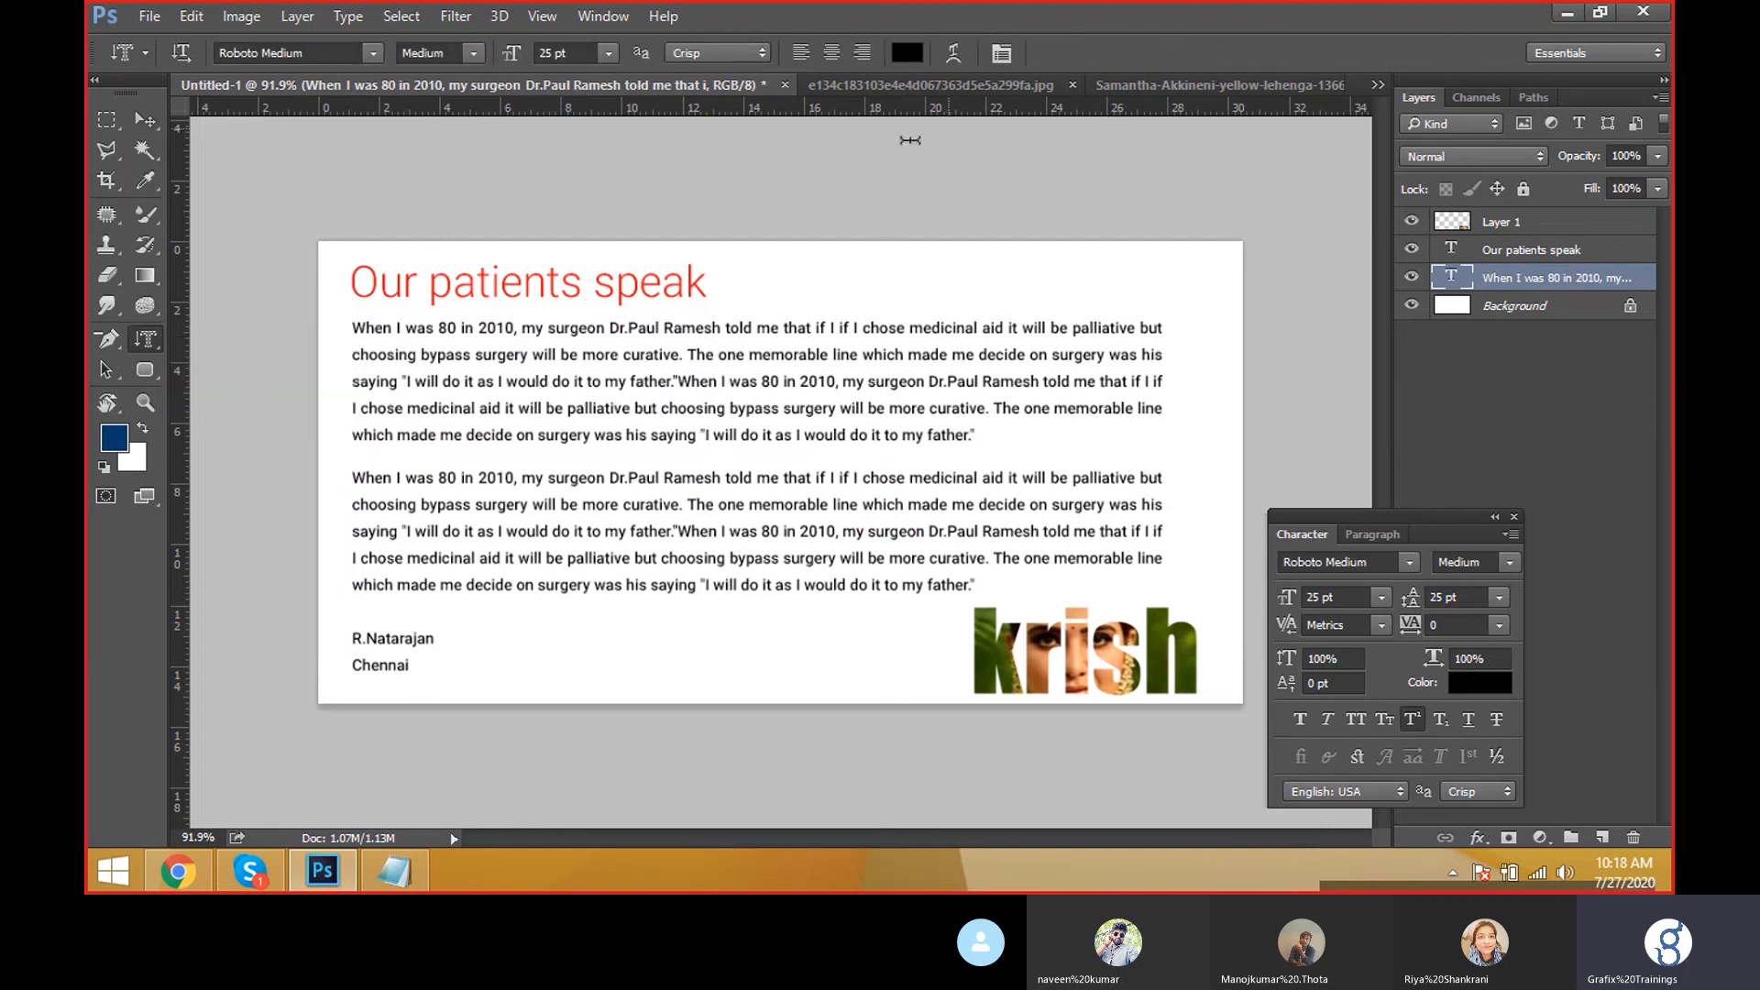
pyautogui.click(1125, 84)
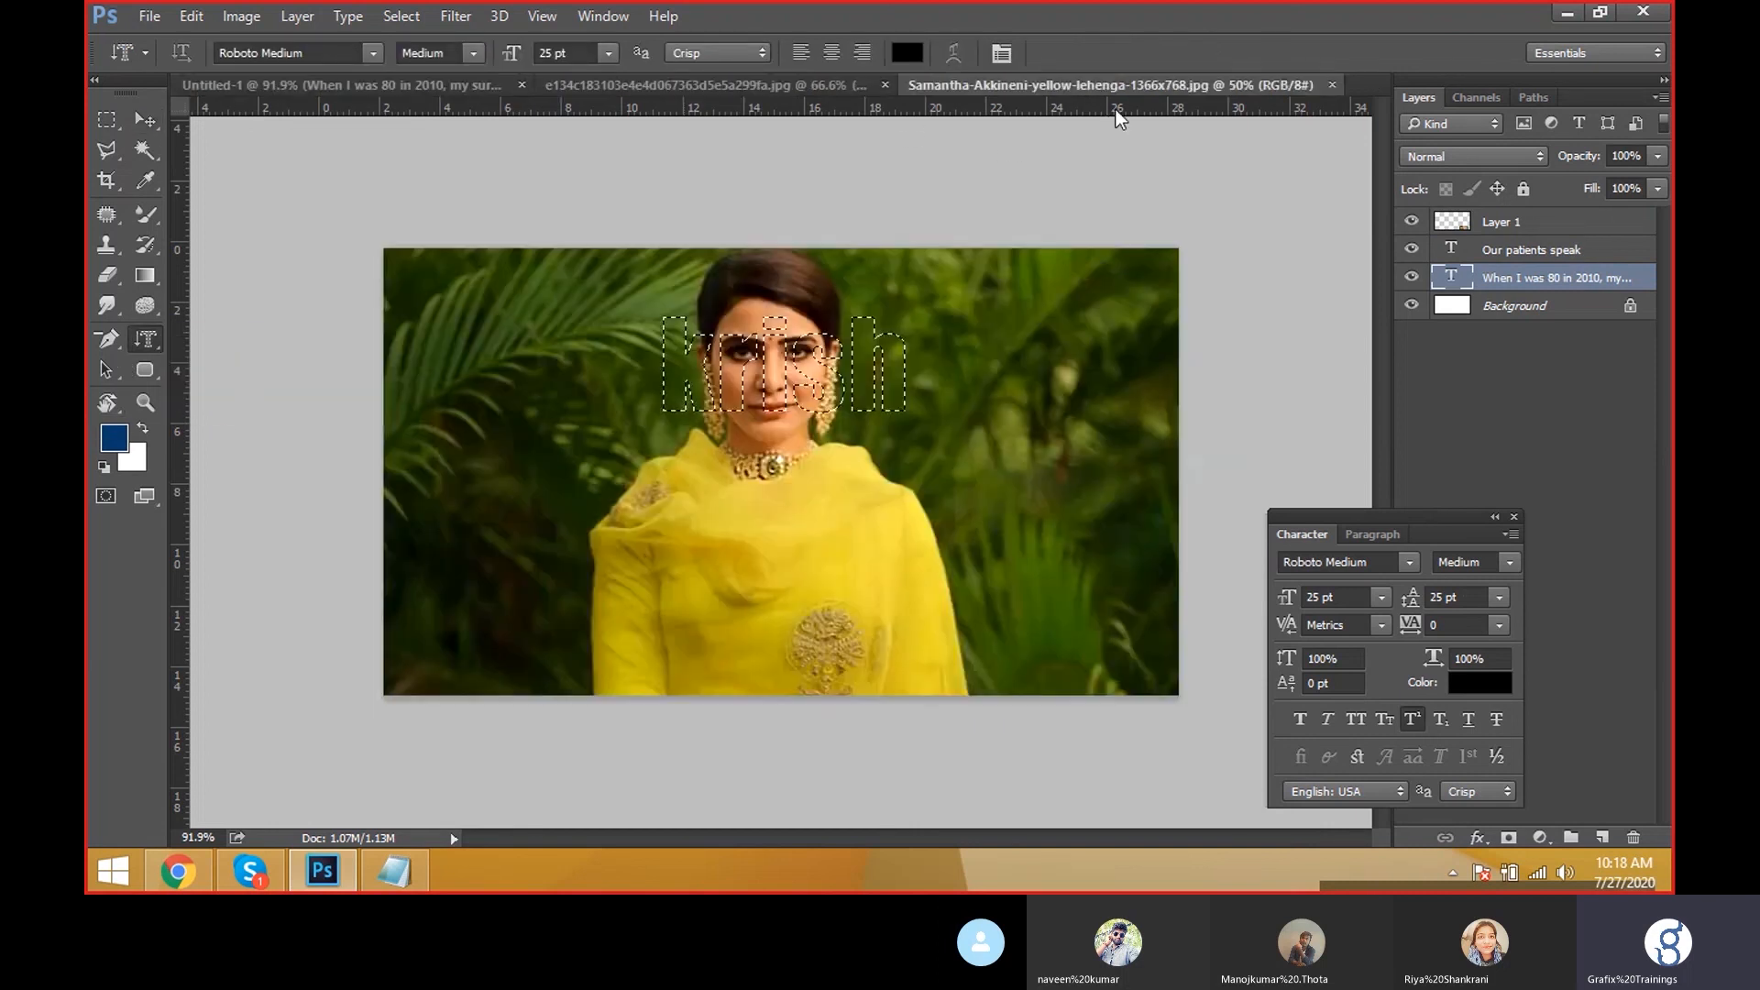
pyautogui.click(732, 317)
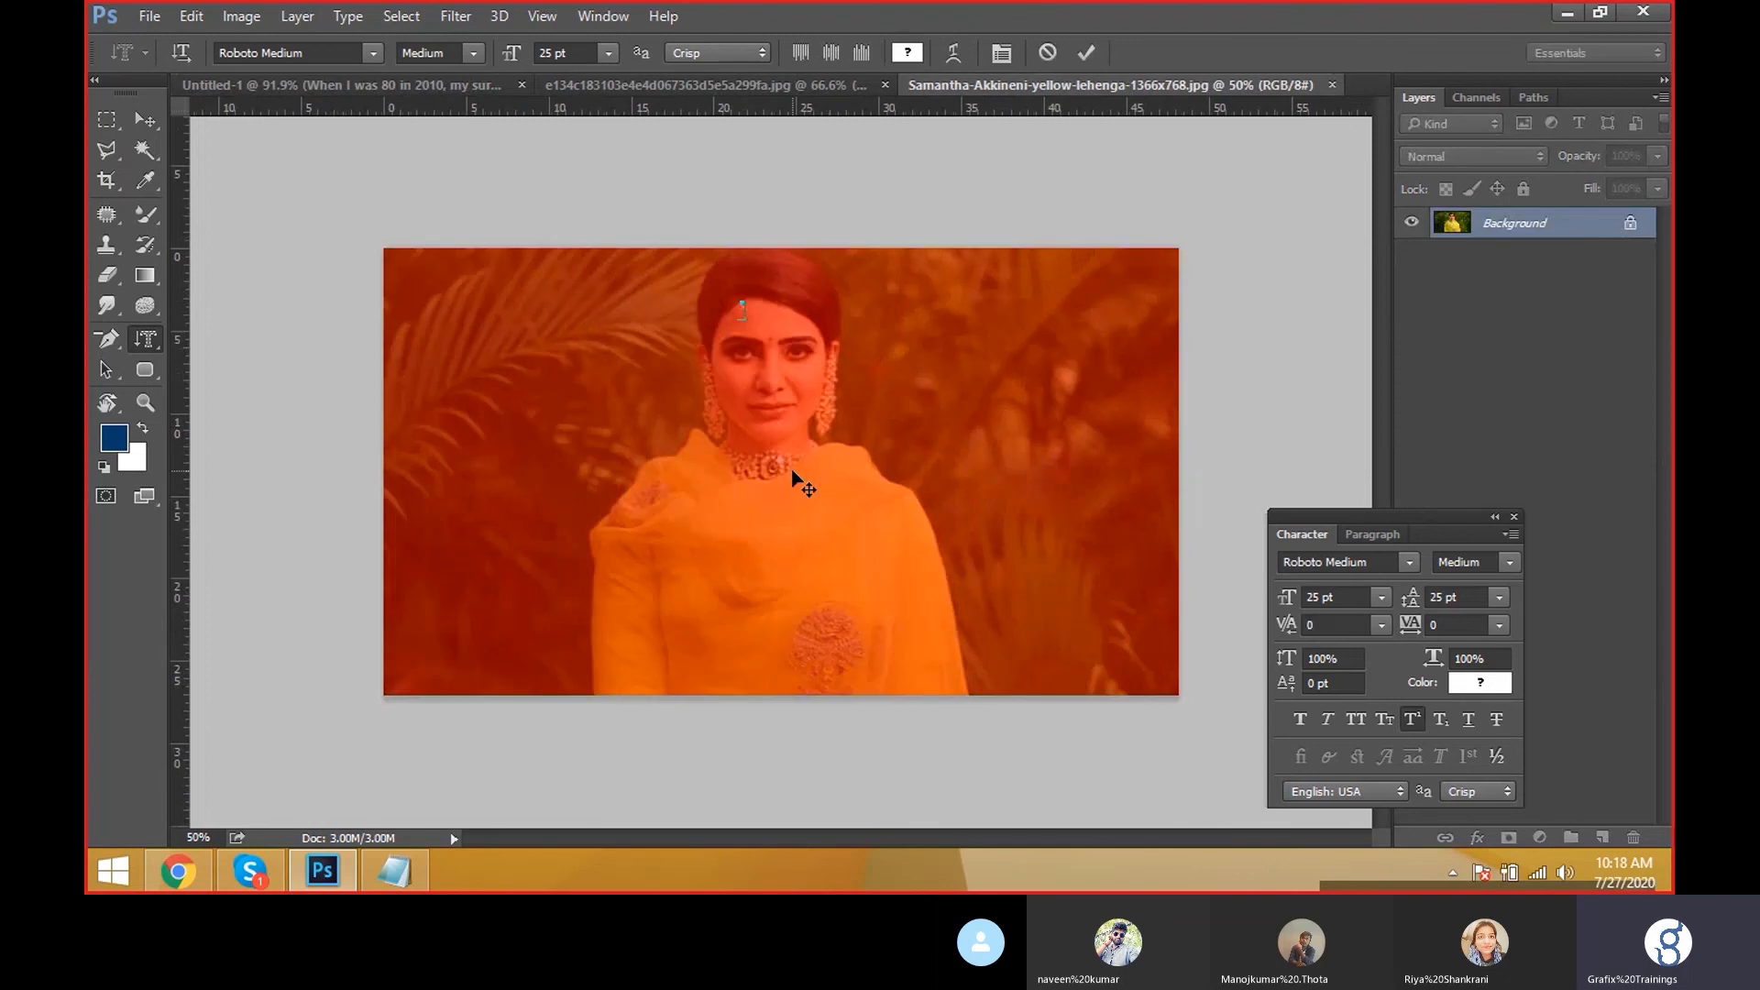
pyautogui.hotkey('ctrl', 'a')
pyautogui.click(340, 53)
pyautogui.write('imp')
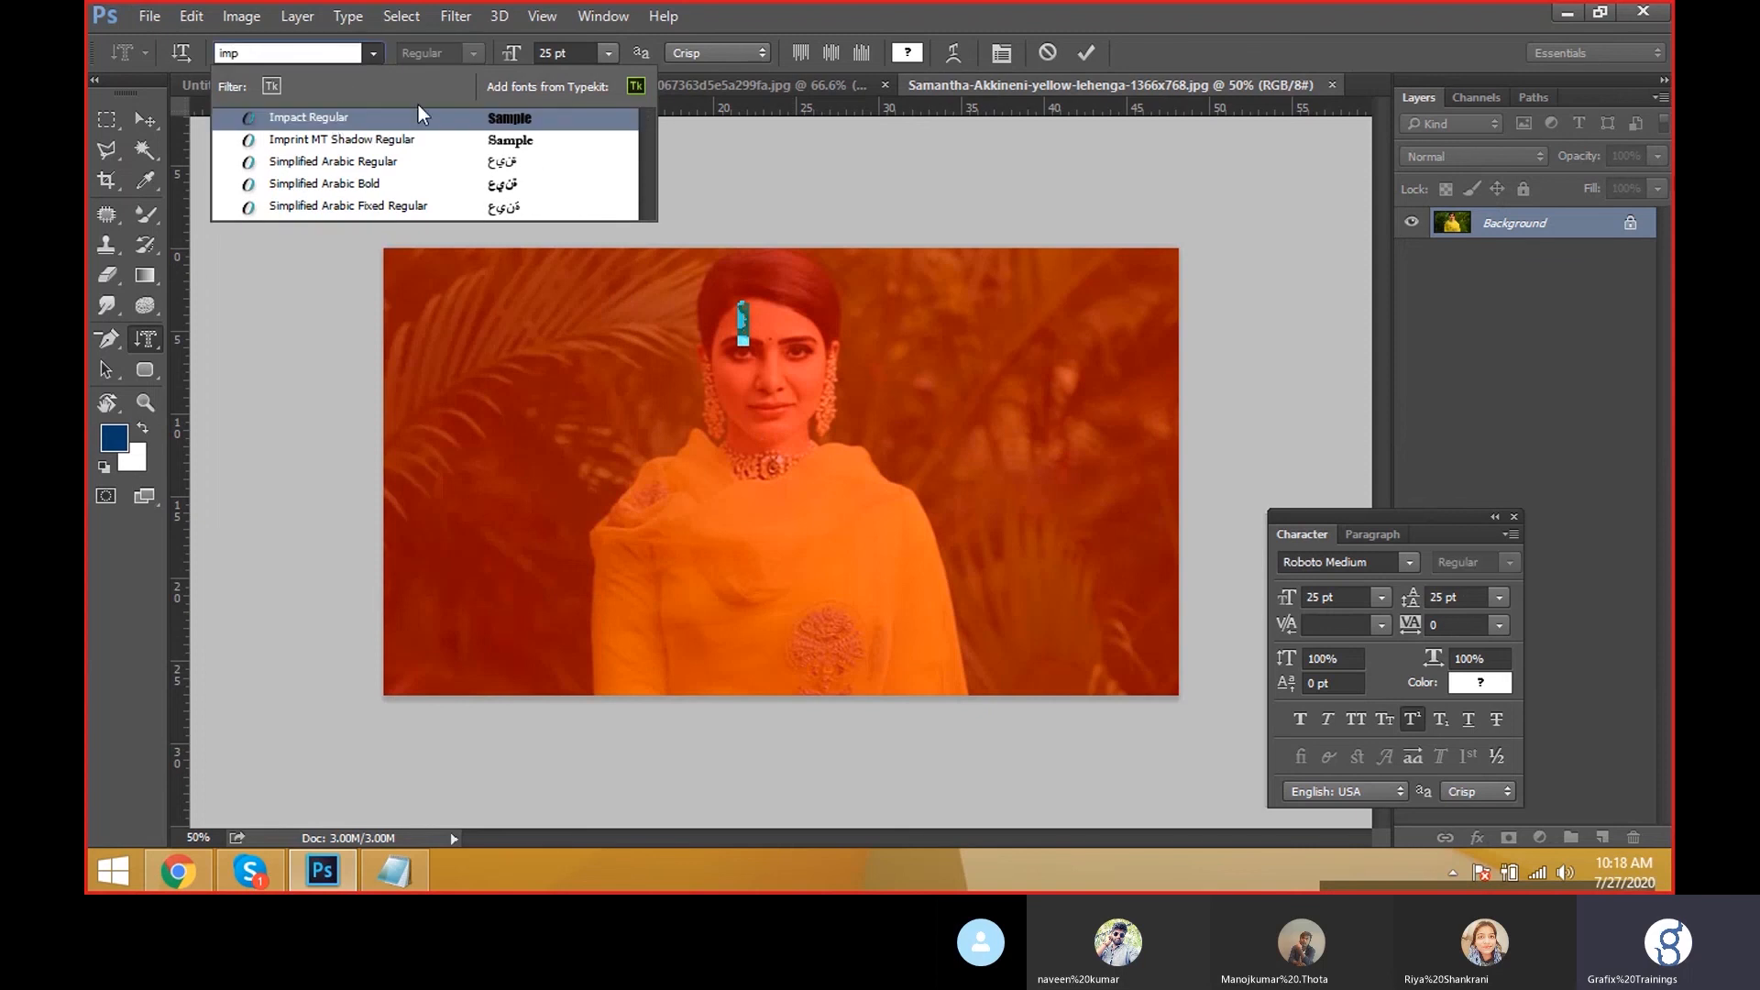
pyautogui.click(446, 118)
pyautogui.press('Tab')
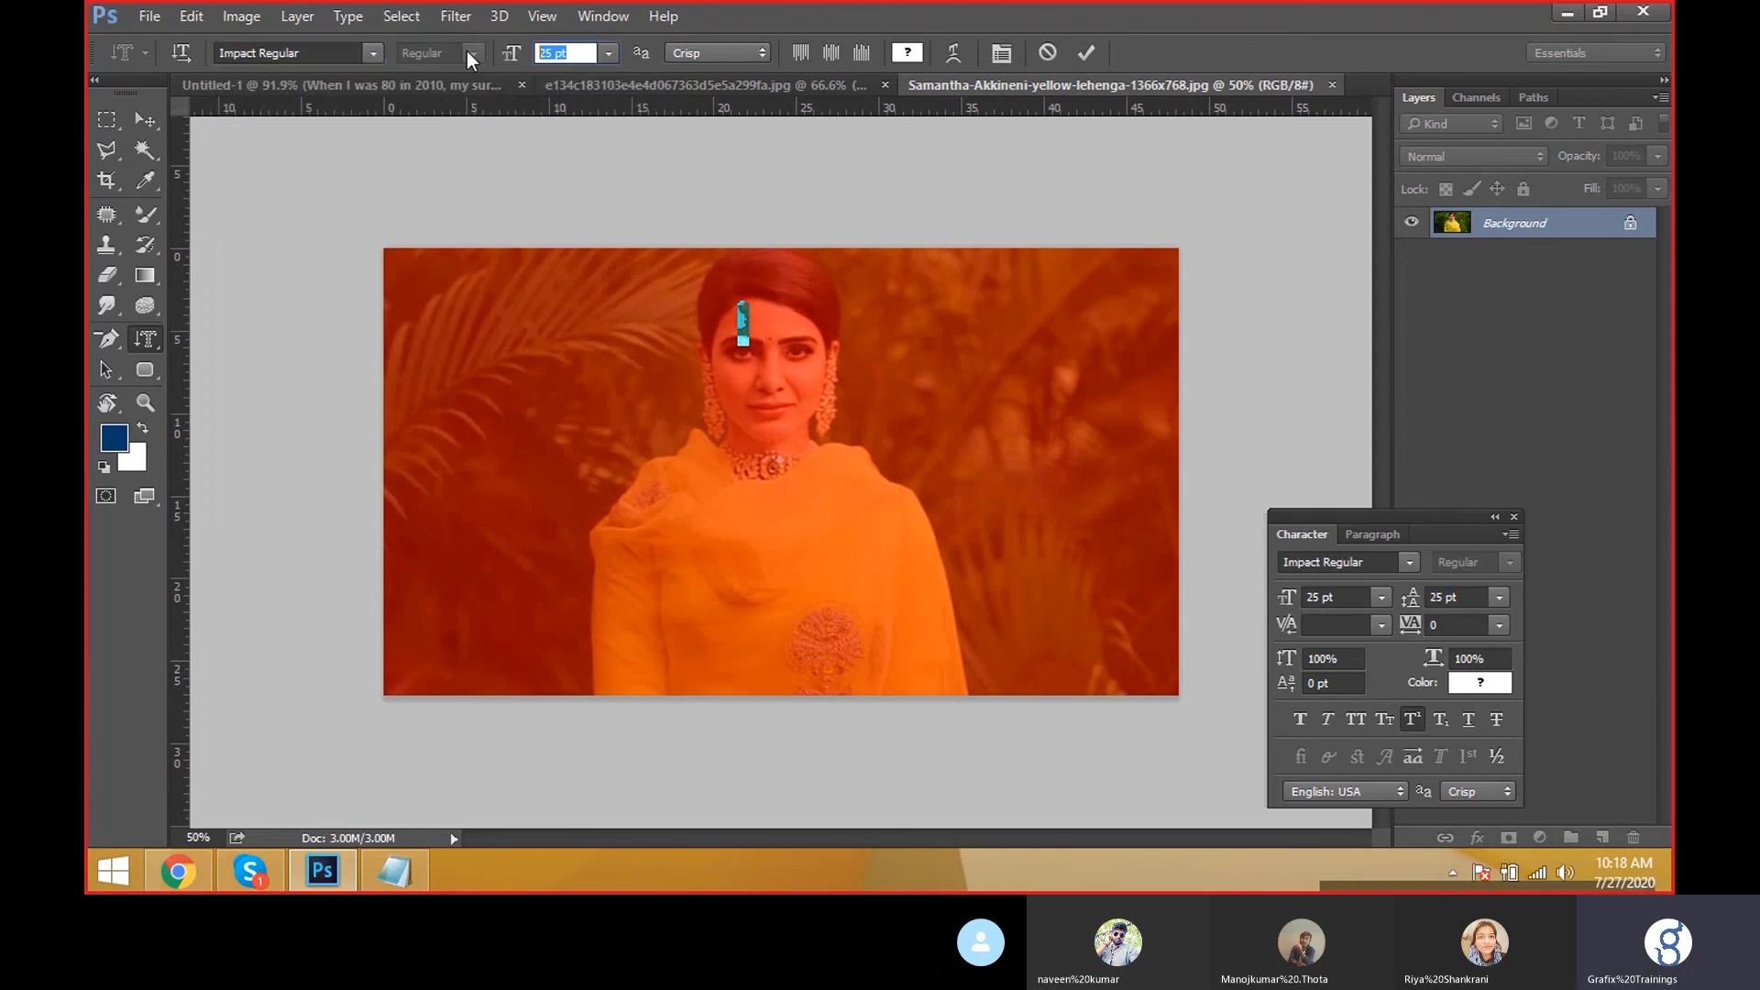
pyautogui.write('150')
pyautogui.press('Return')
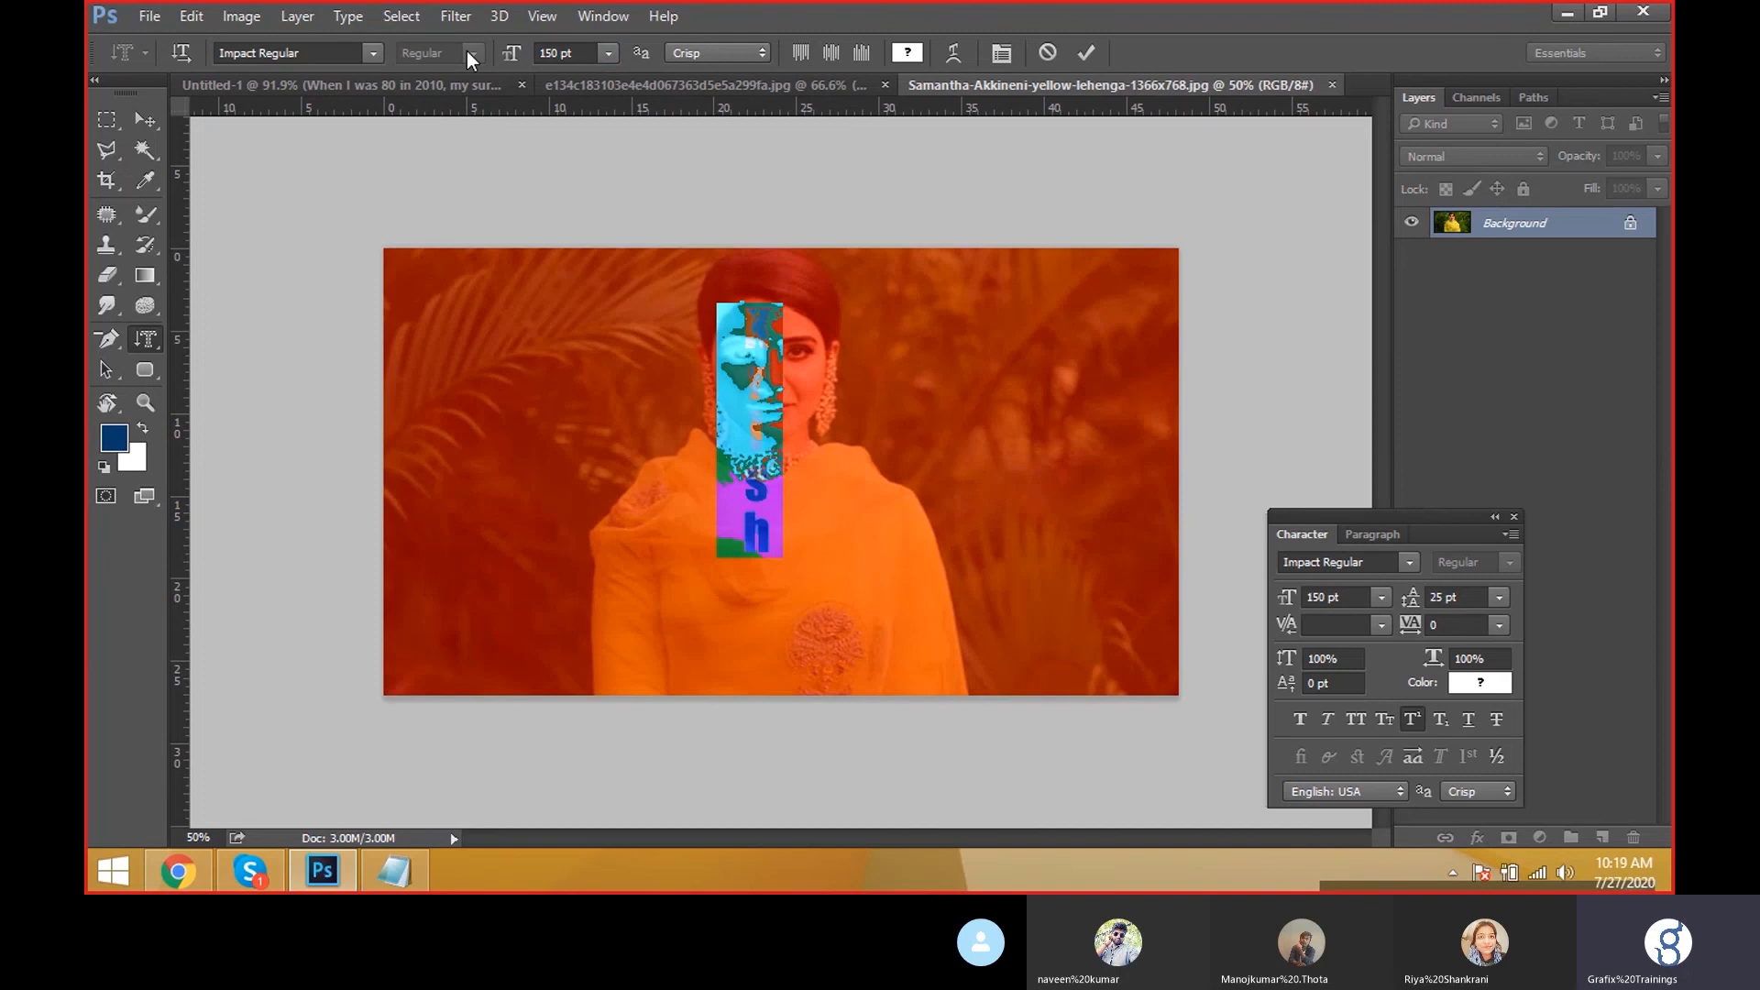
# Position the vertical mask text down over the woman's eye, necklace and dress, and convert it into a selection
pyautogui.click(777, 425)
pyautogui.moveTo(843, 586)
pyautogui.mouseDown()
pyautogui.moveTo(871, 593)
pyautogui.moveTo(831, 597)
pyautogui.mouseUp()
pyautogui.click(145, 119)
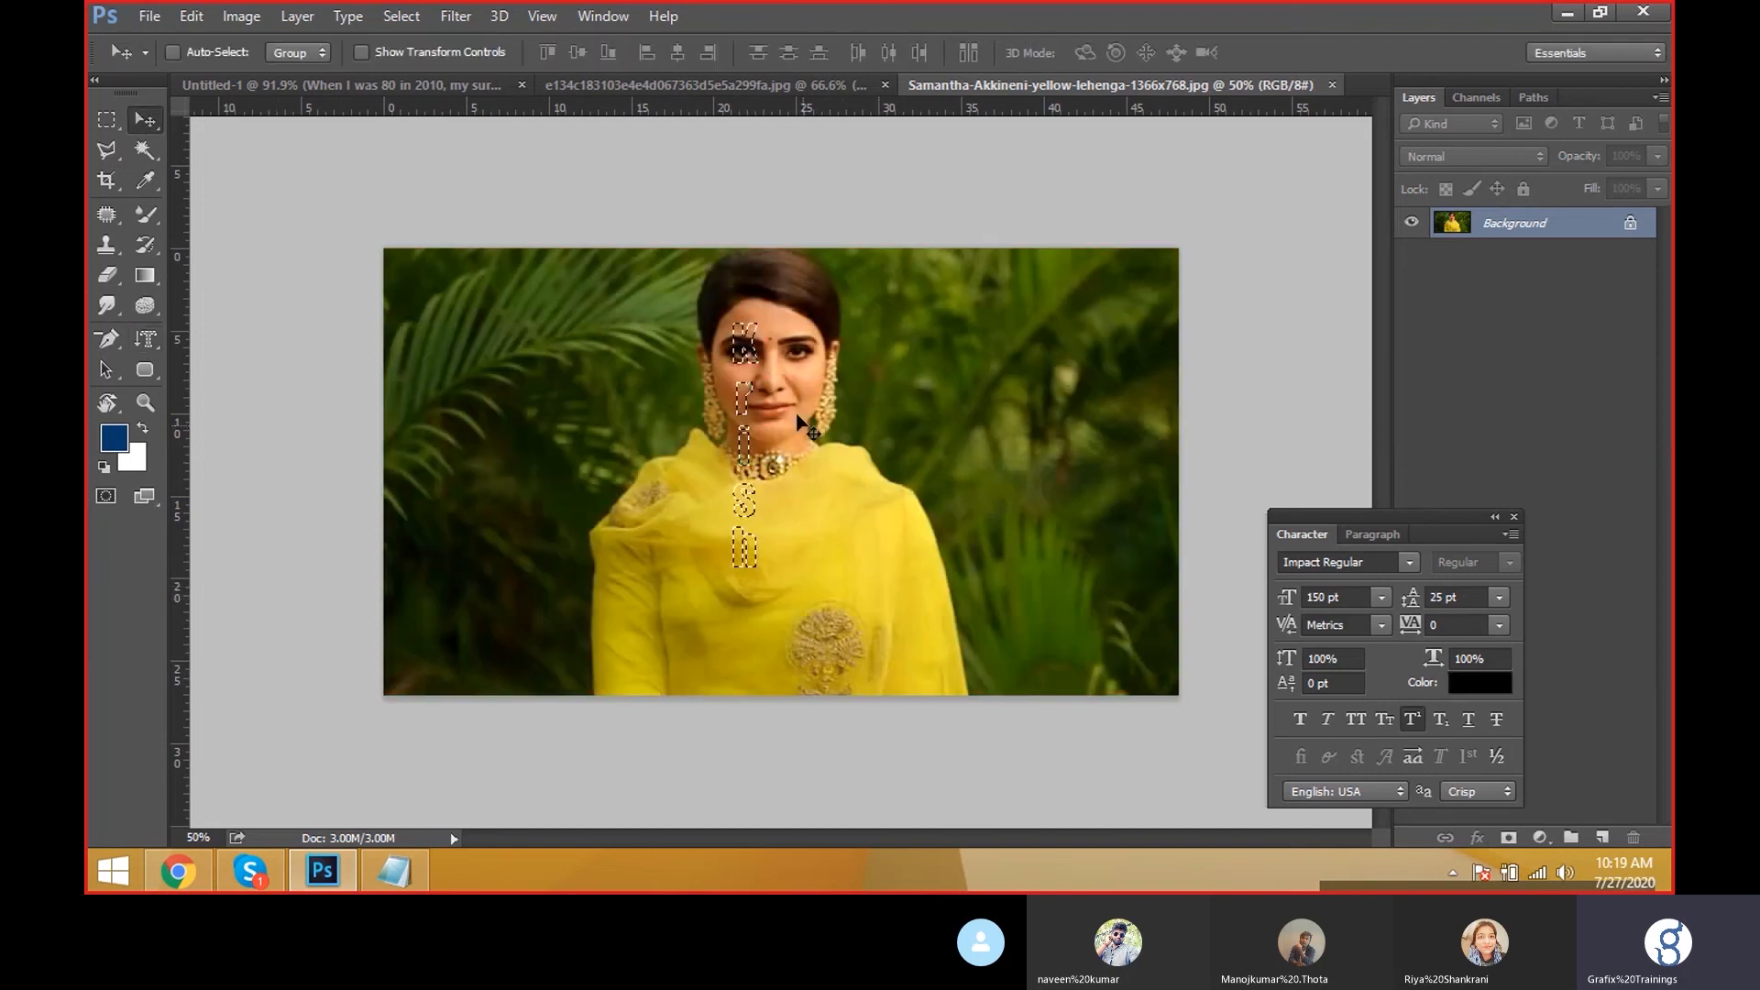
# Copy the vertical name-shaped selection into Untitled-1 and scale it down to fit beside the body text's right edge
pyautogui.moveTo(750, 351); pyautogui.dragTo(999, 465)
pyautogui.hotkey('ctrl', 't')
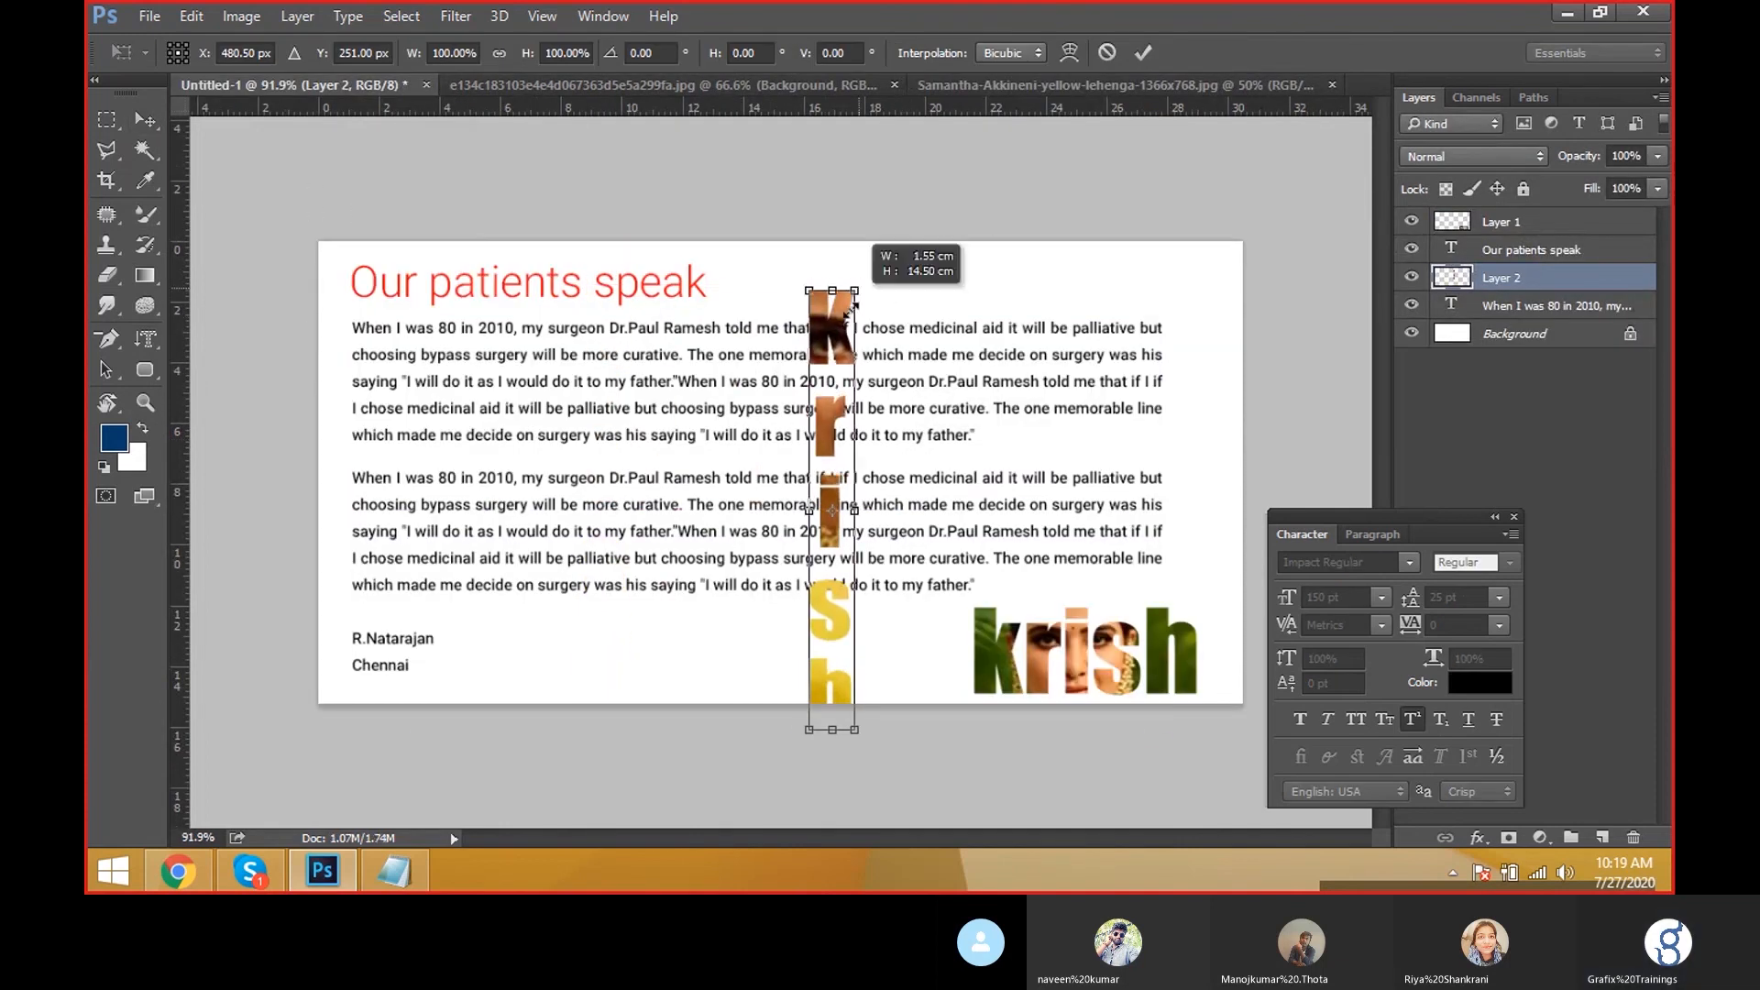
pyautogui.moveTo(848, 312); pyautogui.dragTo(1208, 340)
pyautogui.press('Return')
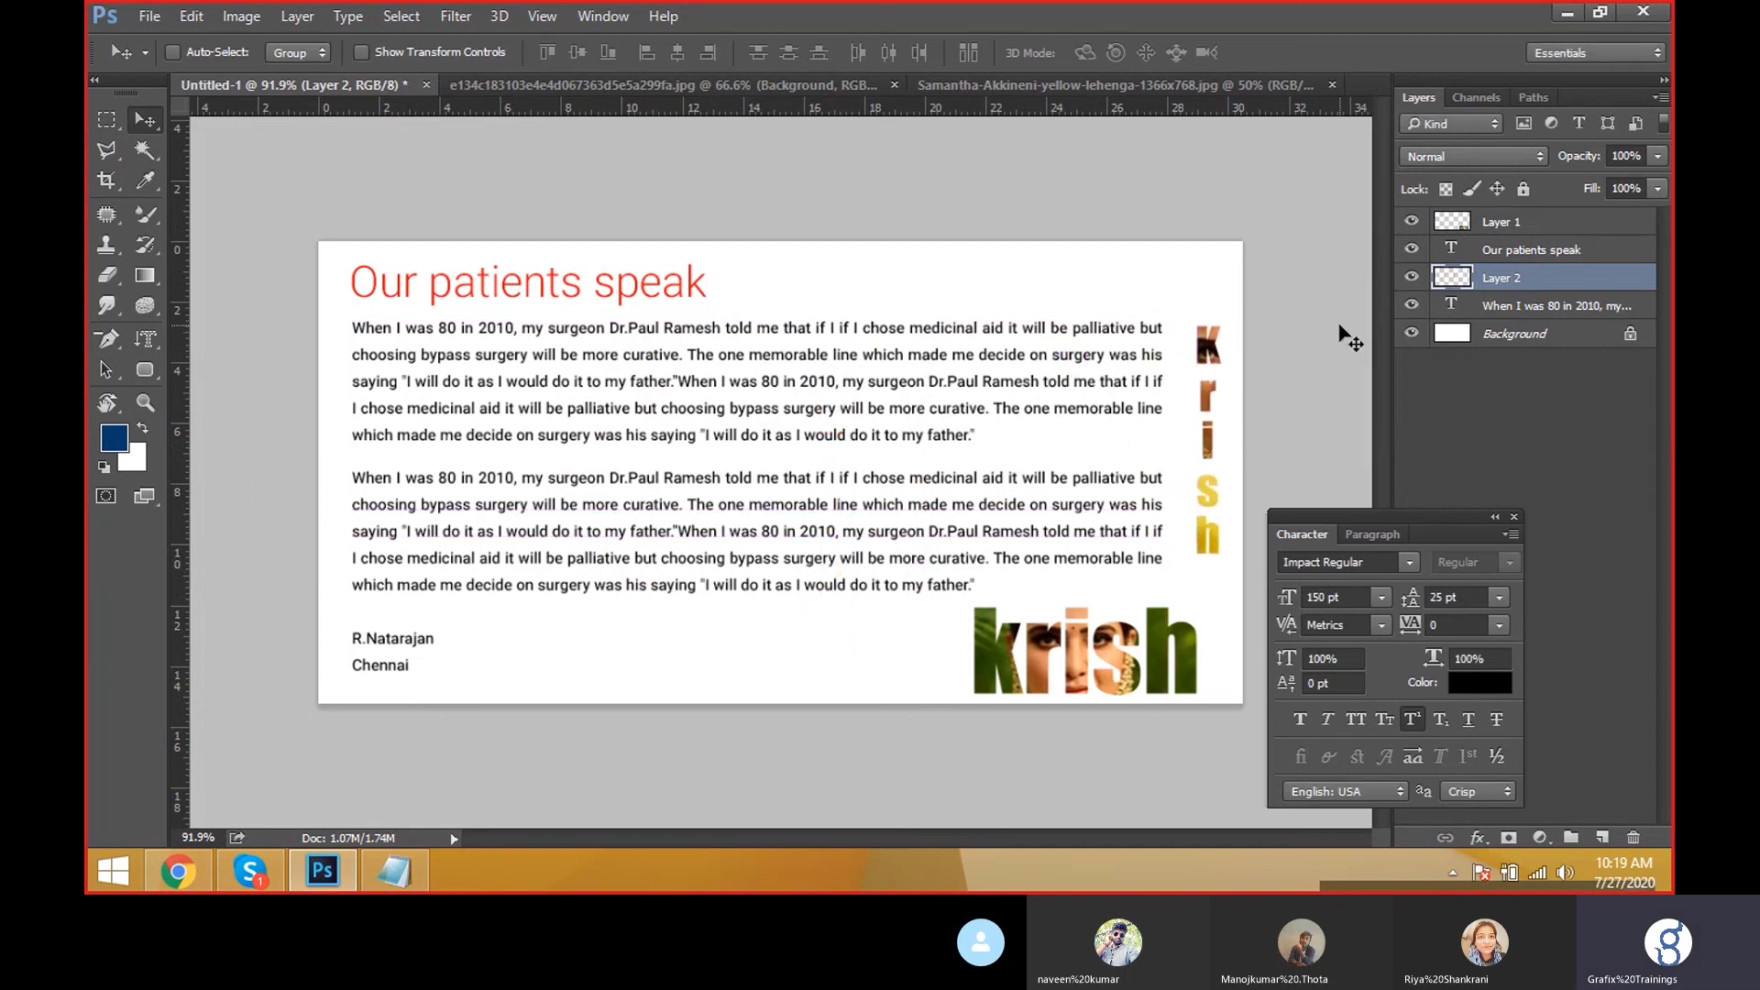
pyautogui.click(1044, 85)
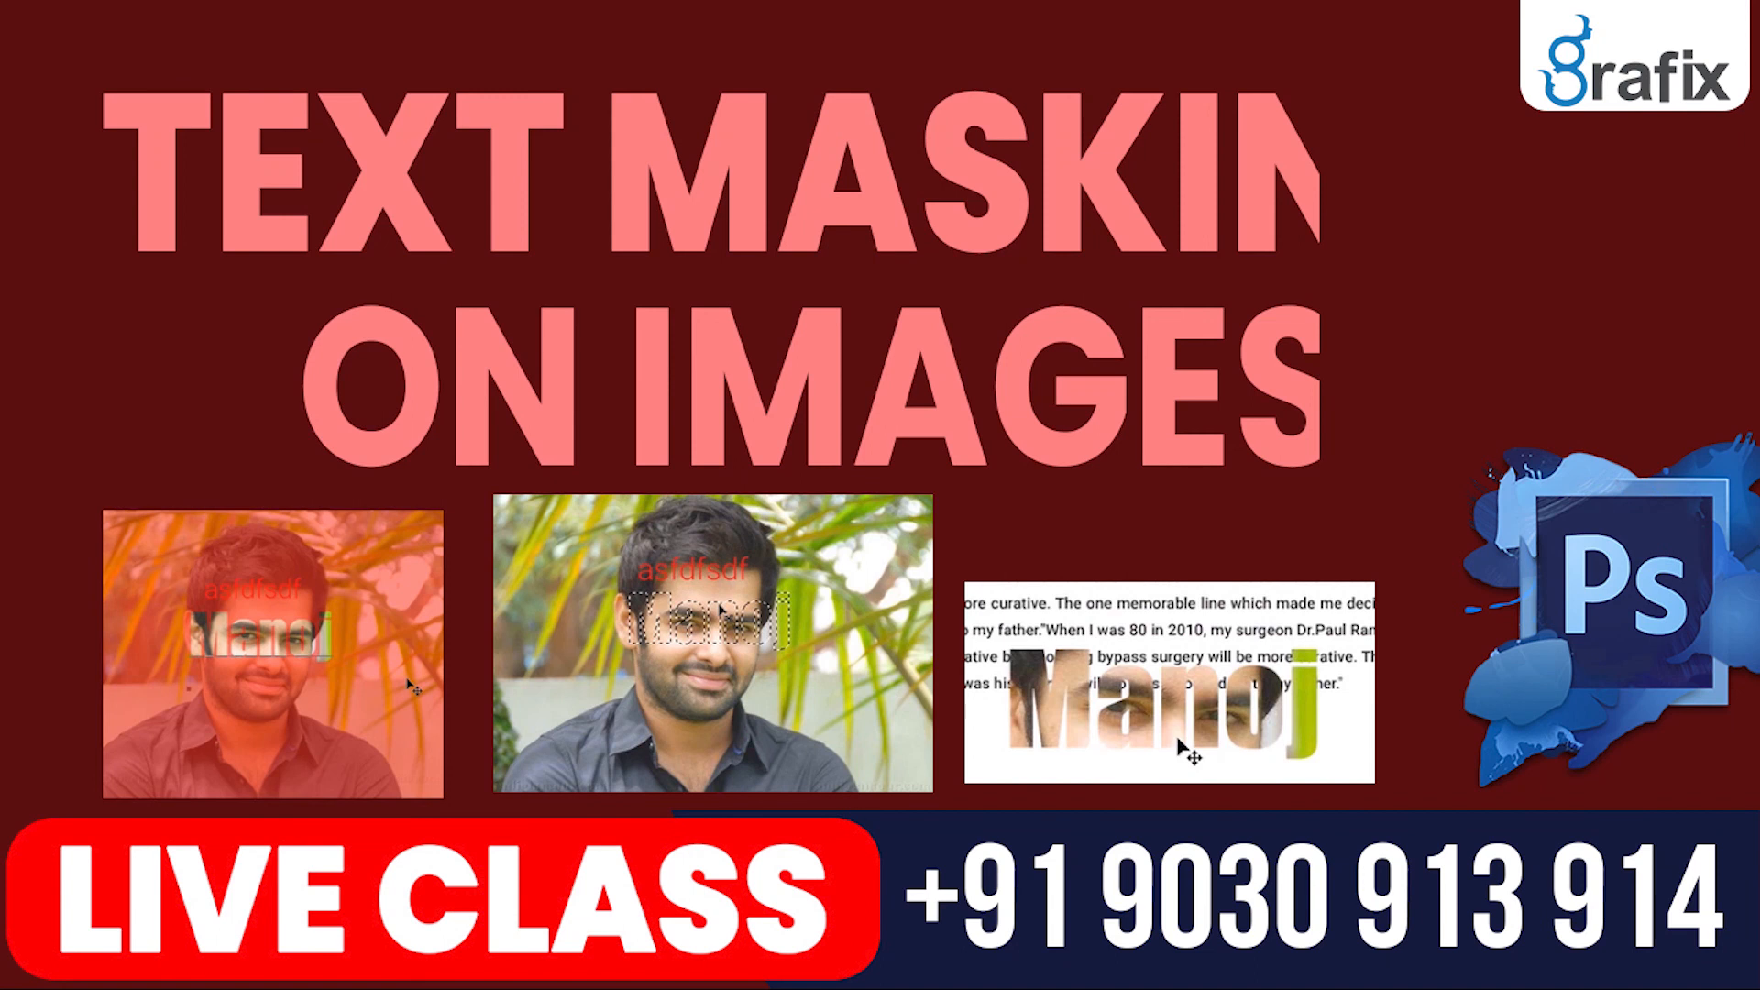